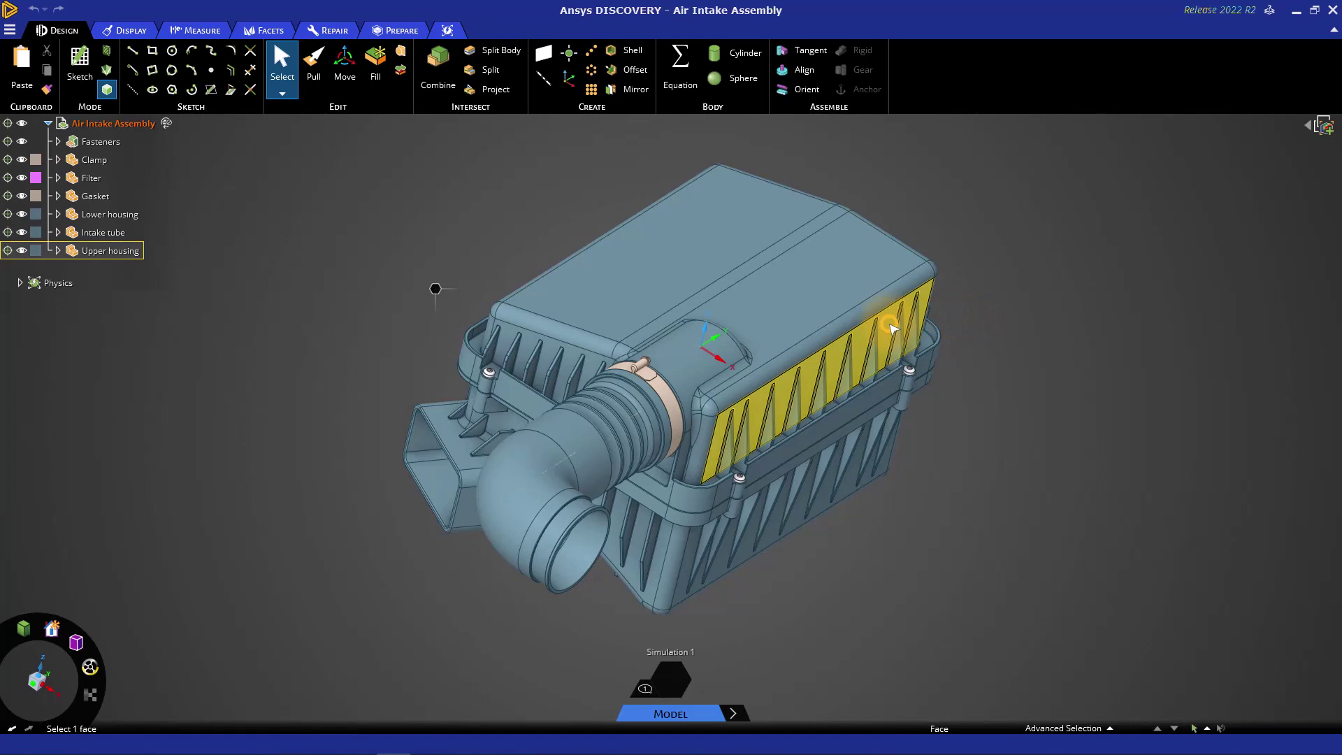
Step: Section the housing, then slide and rotate the plane to cut lengthwise through the filter
left_click(892, 330)
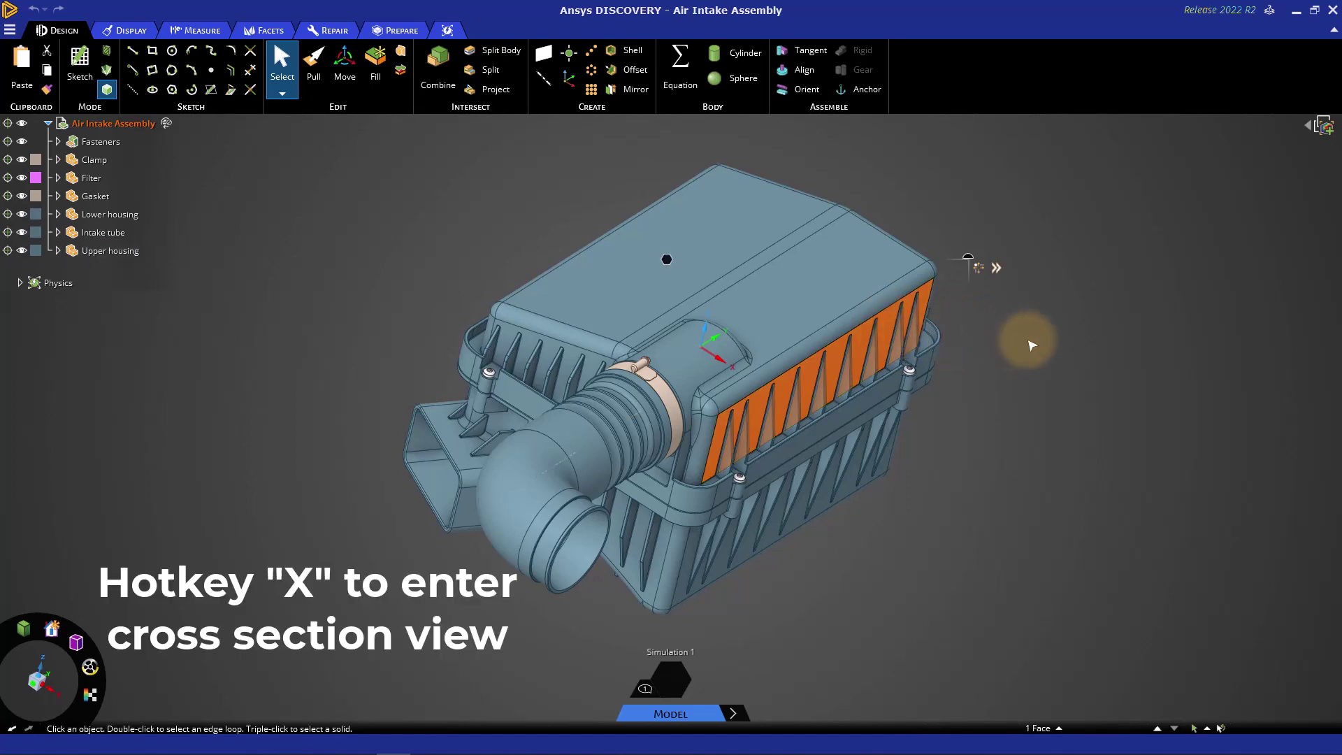
key("x")
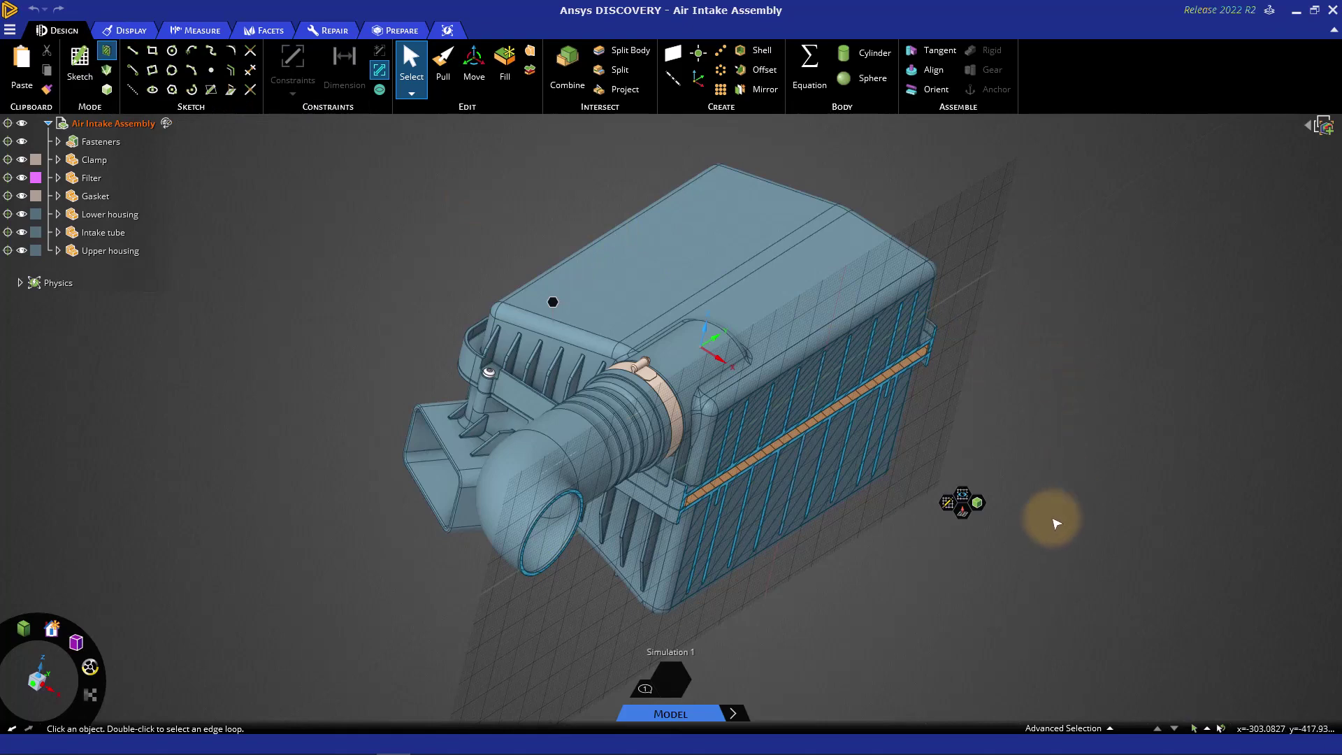
left_click(964, 514)
middle_click_drag(965, 523, 854, 428)
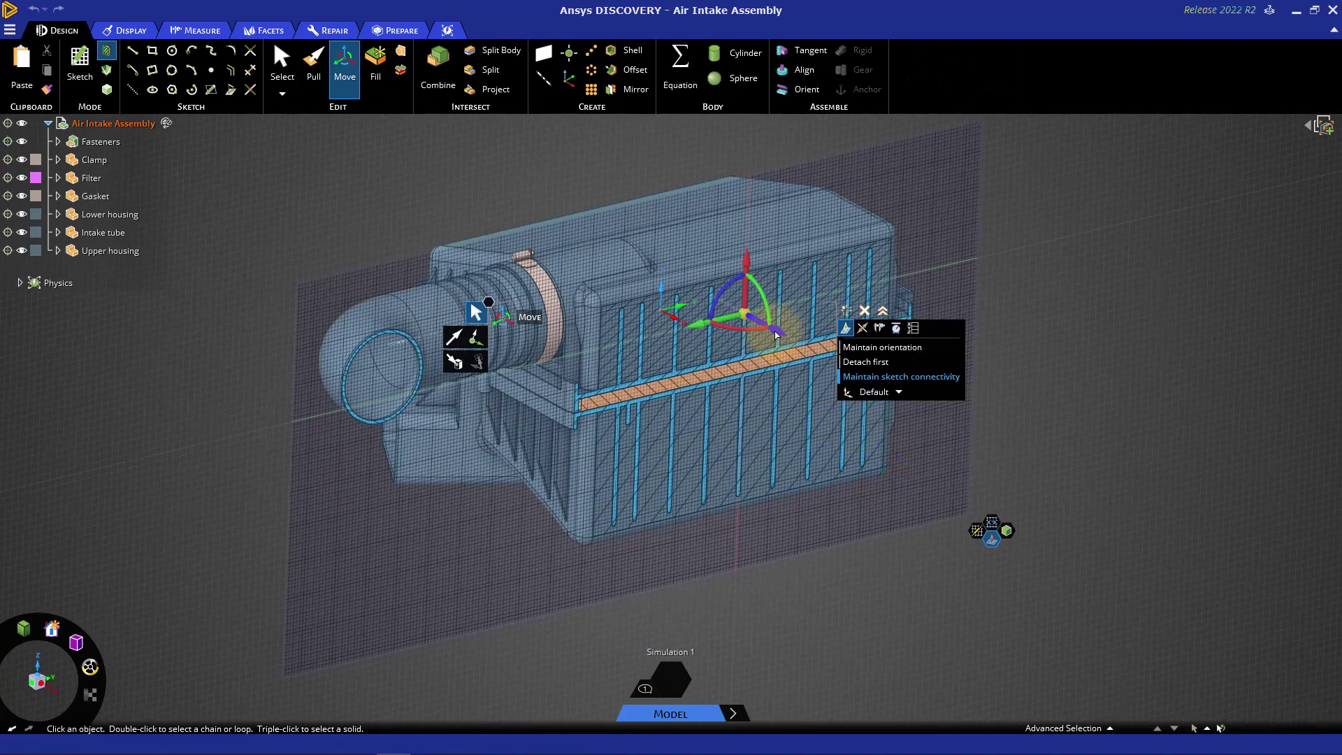
mouse_move(836, 250)
left_mouse_down()
mouse_move(743, 198)
mouse_move(774, 257)
left_mouse_up()
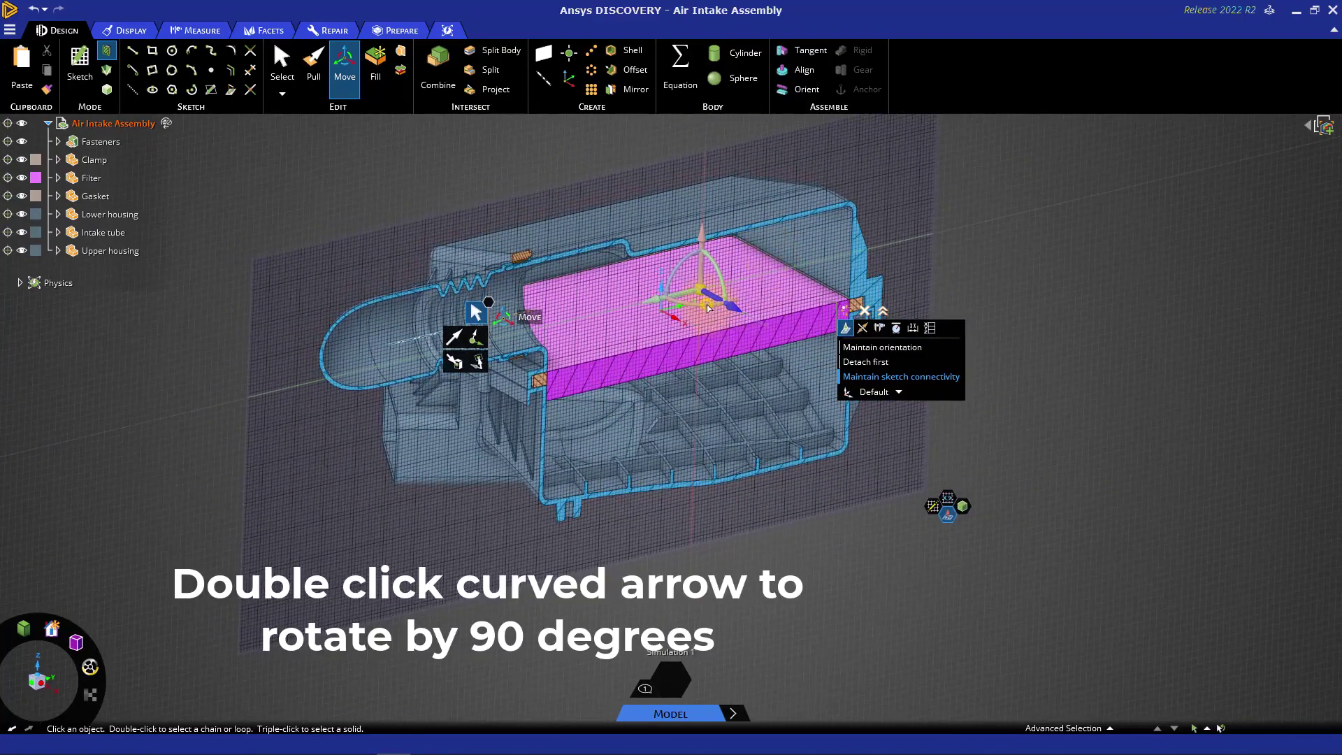
double_click(709, 308)
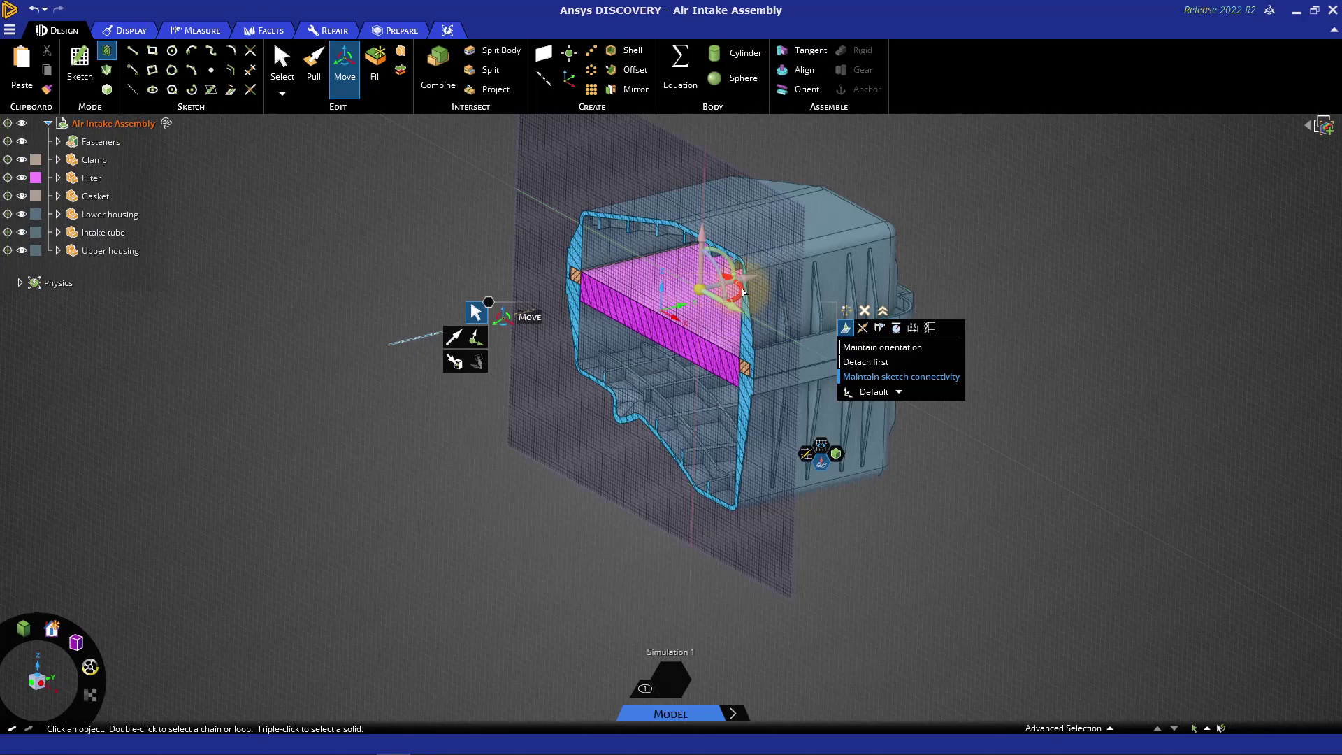
double_click(740, 301)
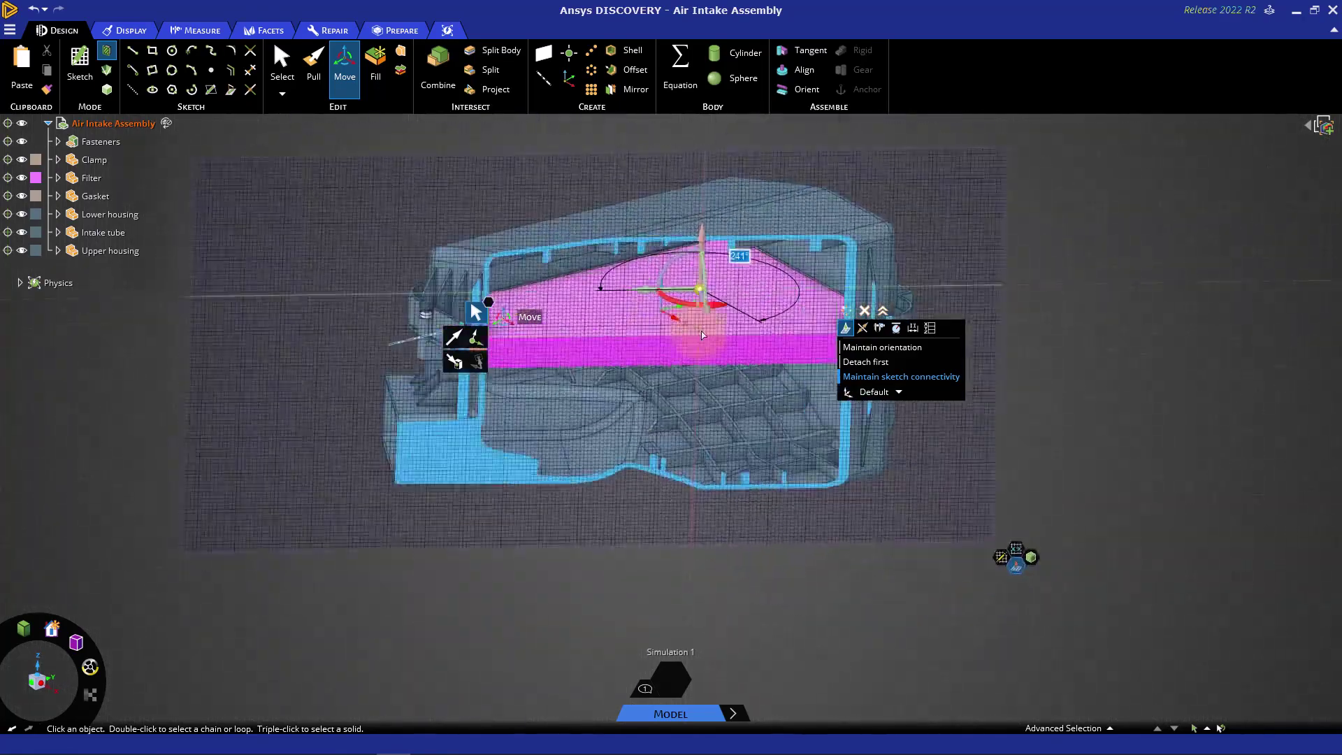
mouse_move(728, 318)
middle_mouse_down()
mouse_move(622, 361)
mouse_move(887, 557)
middle_mouse_up()
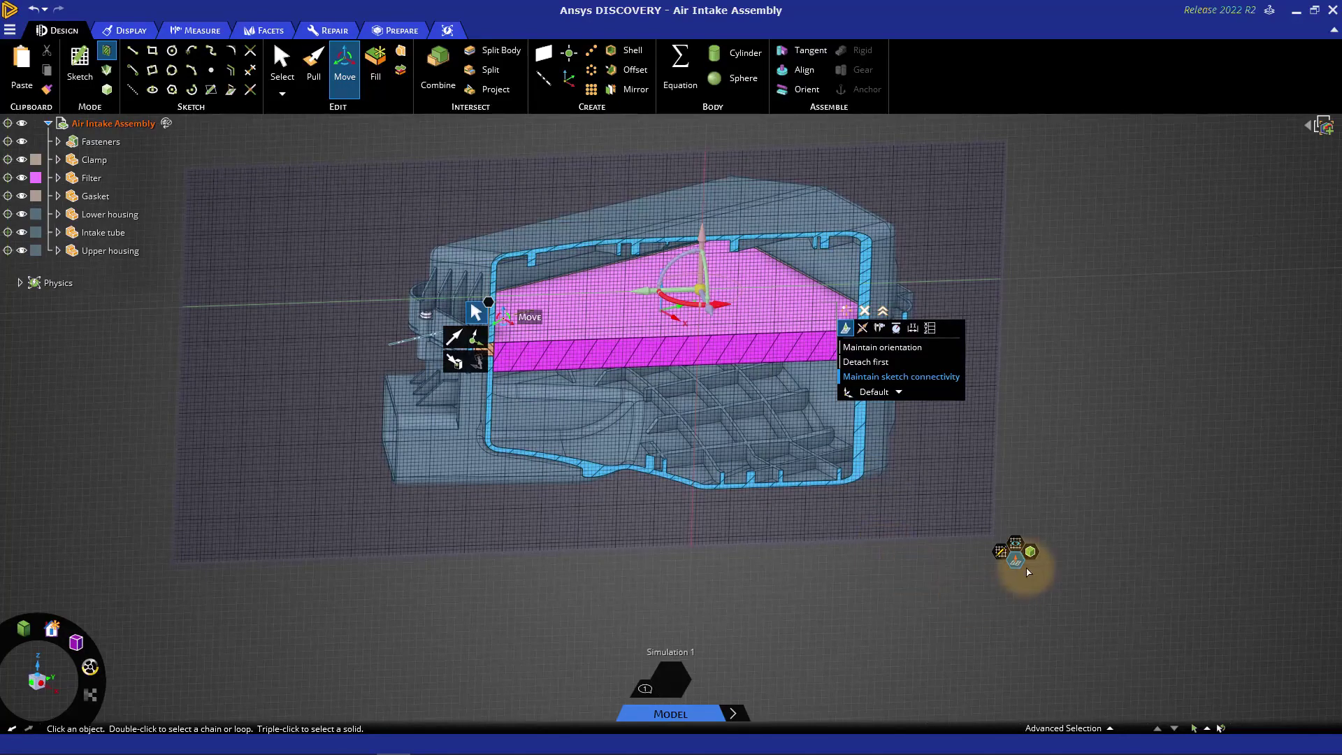
key("Escape")
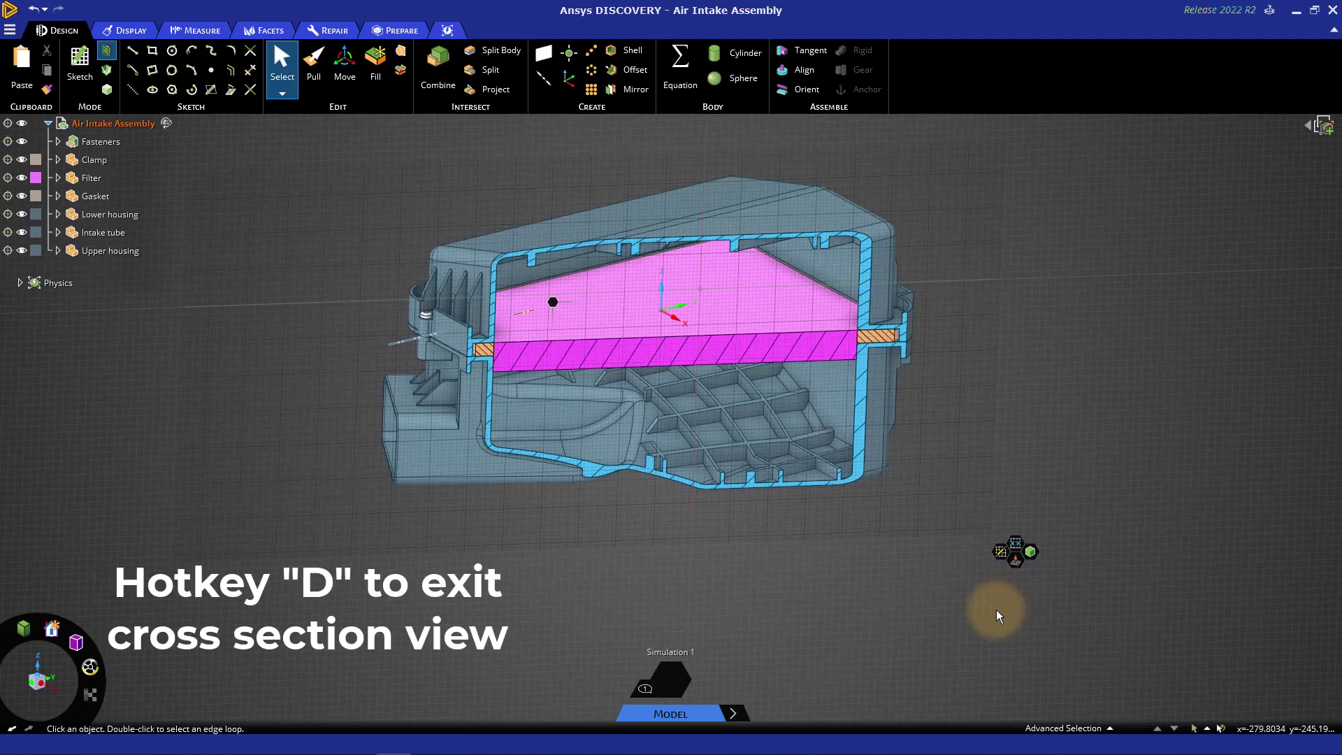
Step: Leave the current section and re-cut the assembly along the intake tube's centre axis
key("d")
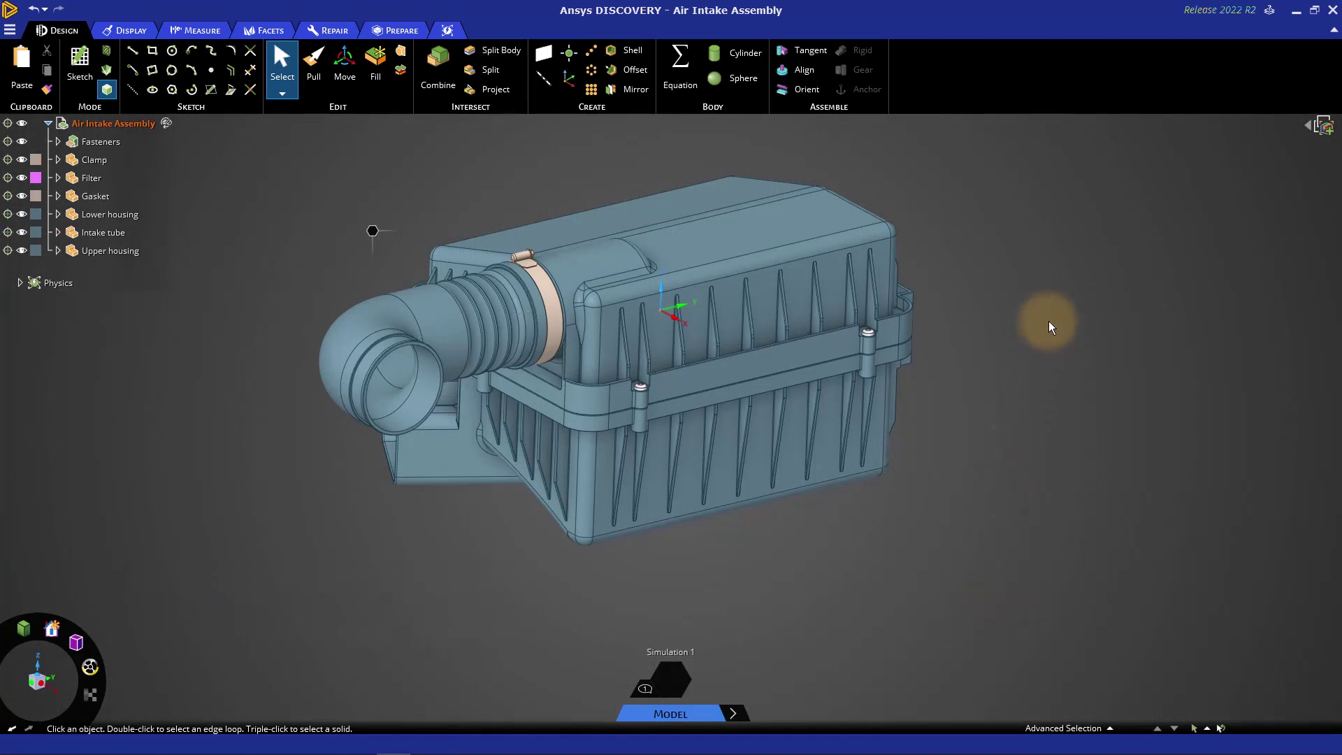
mouse_move(1028, 321)
middle_mouse_down()
mouse_move(944, 268)
mouse_move(764, 217)
mouse_move(870, 225)
mouse_move(975, 255)
middle_mouse_up()
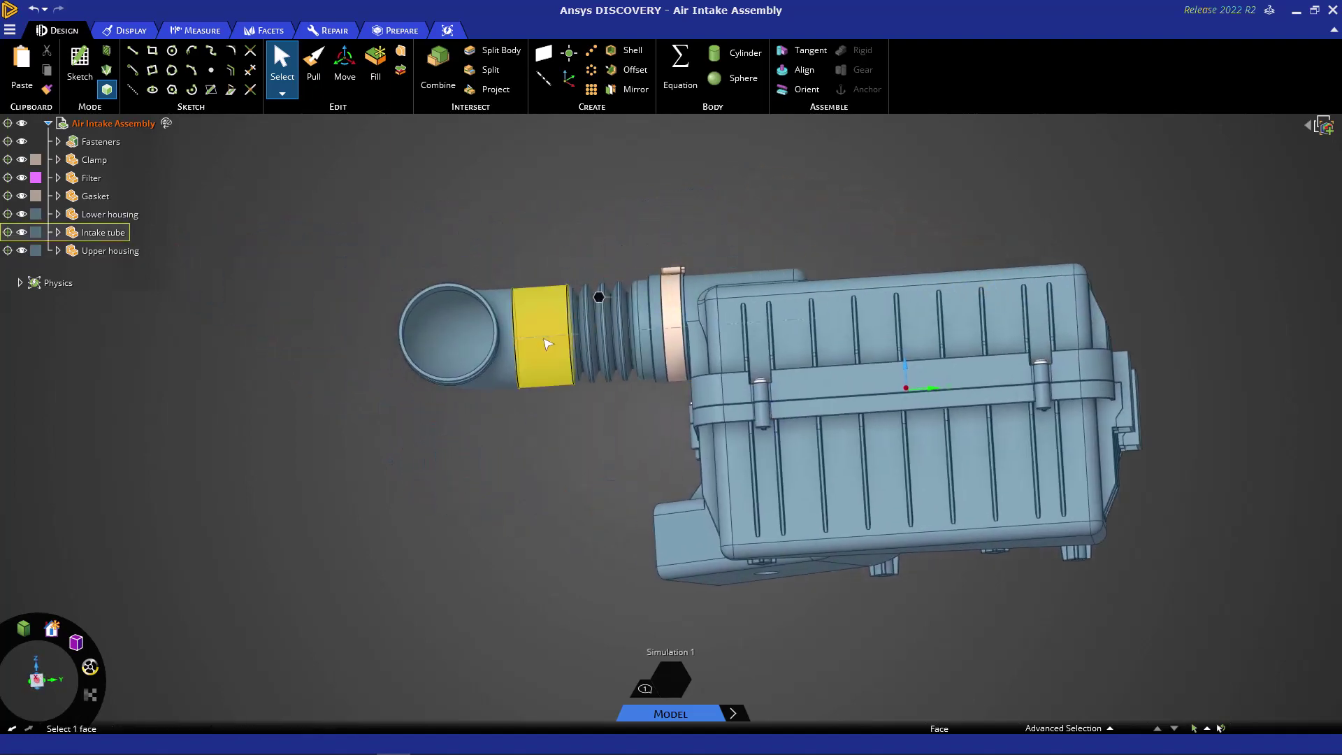
scroll(546, 343, "up", 3)
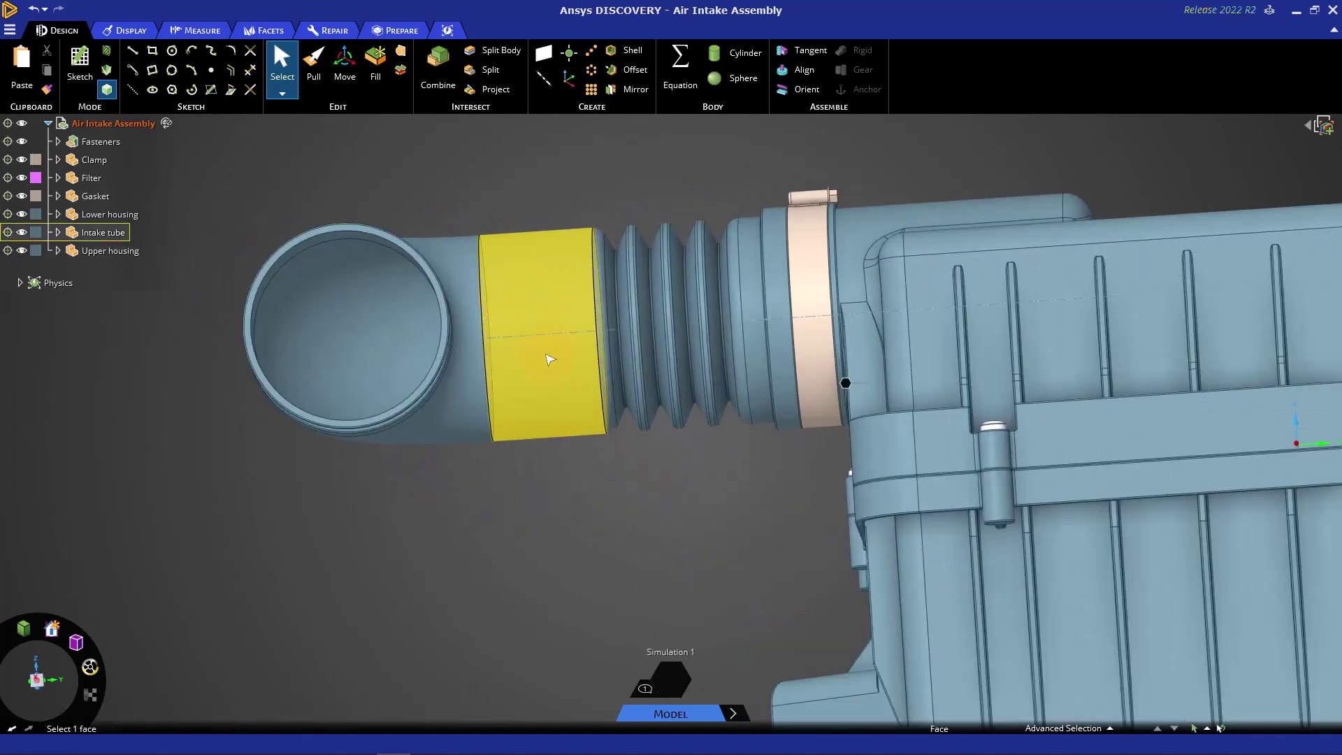
scroll(547, 358, "up", 2)
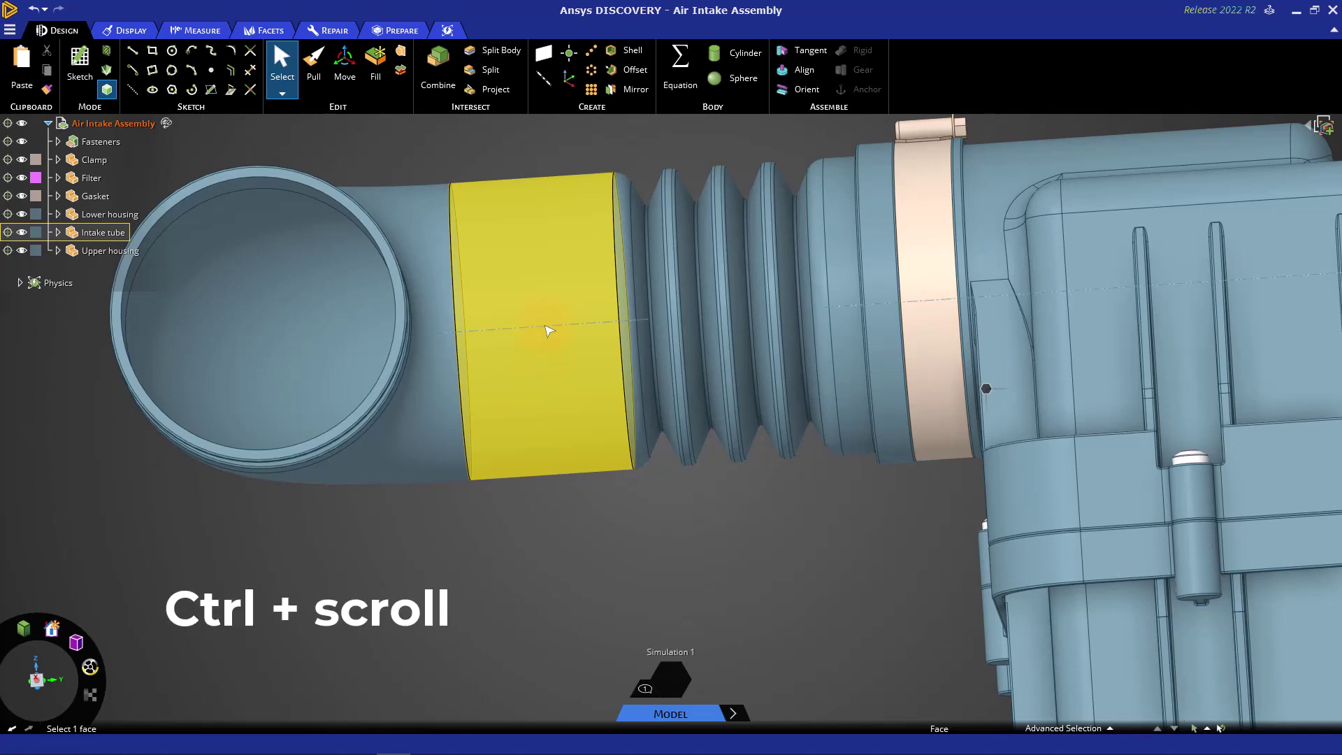
key("ctrl")
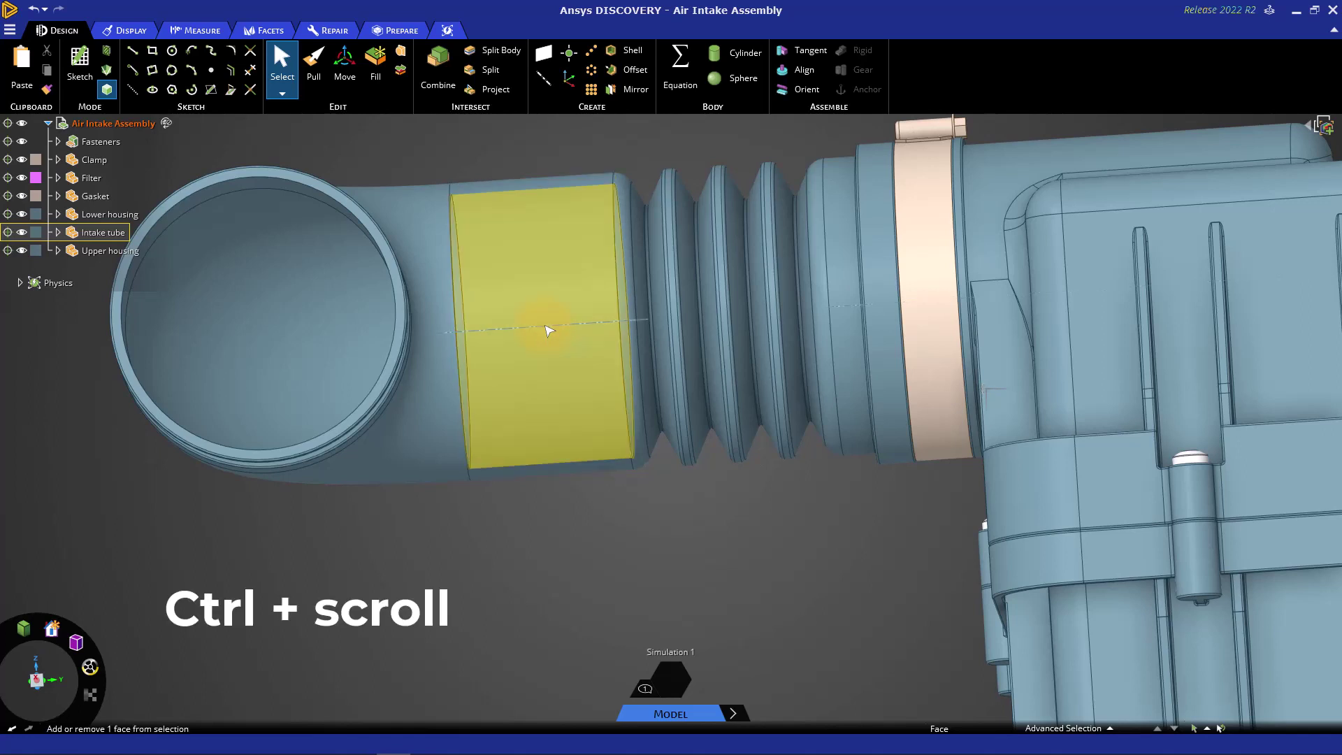
scroll(547, 330, "down", 1, "ctrl")
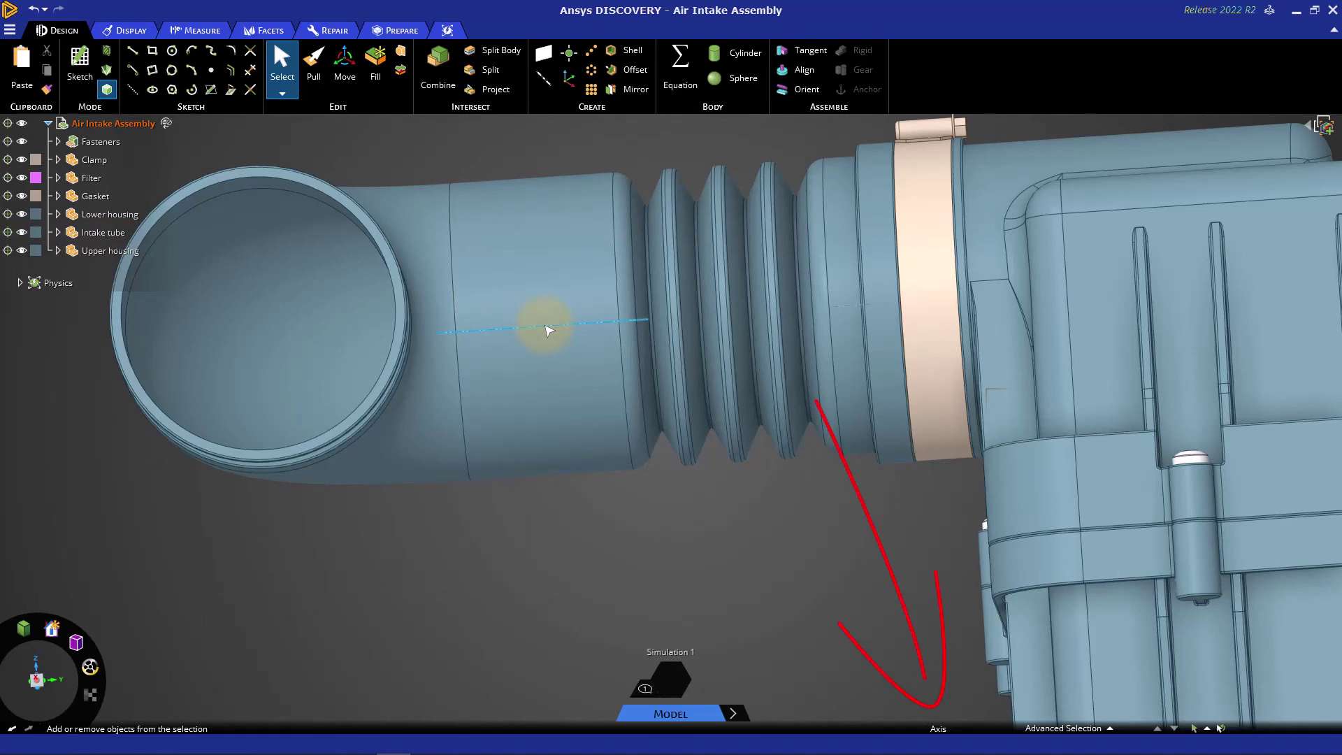
left_click(547, 330, "ctrl")
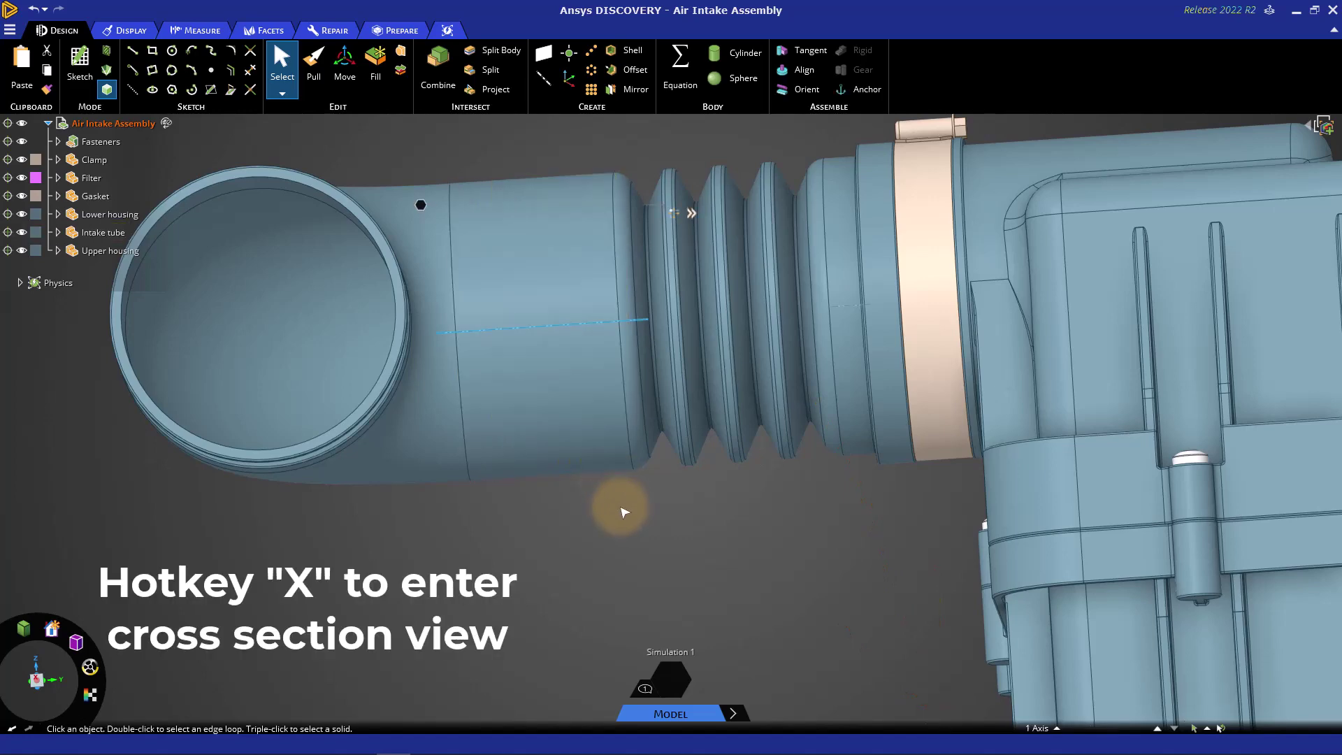
key("x")
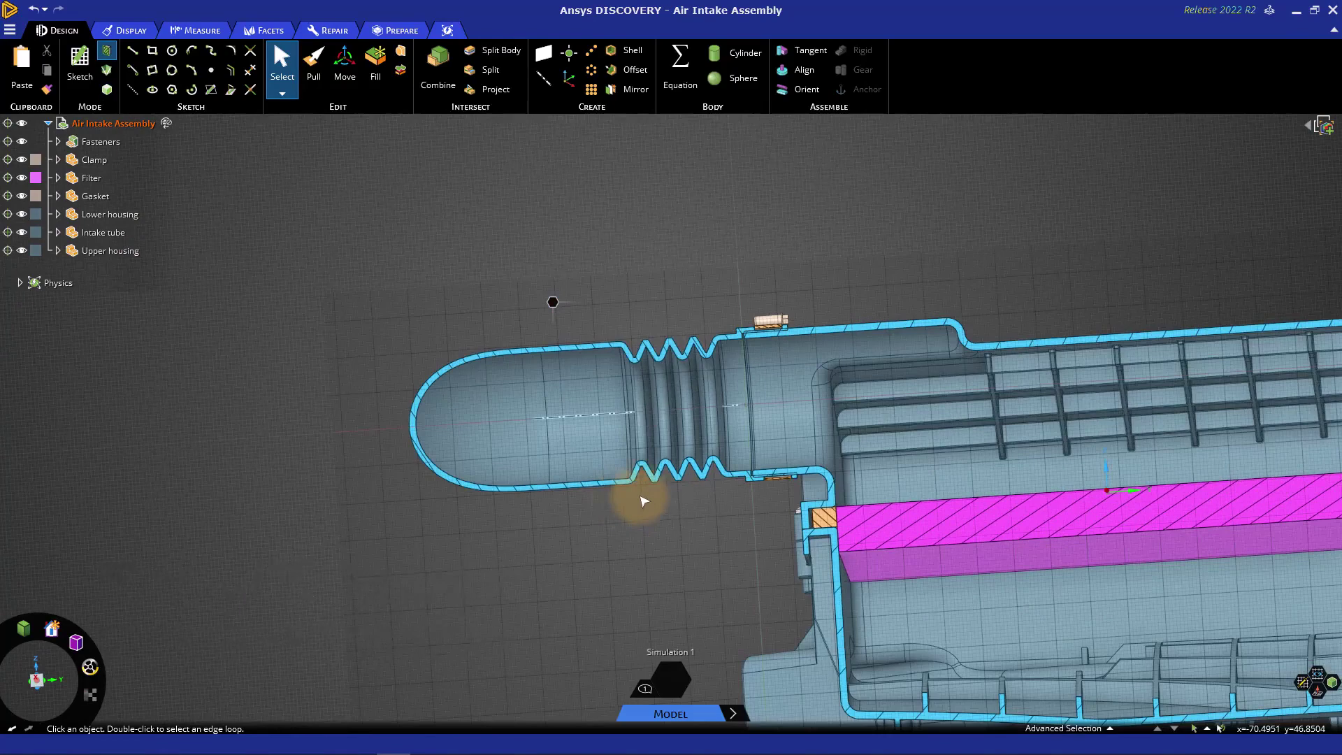
scroll(644, 501, "down", 3)
mouse_move(750, 492)
middle_mouse_down("shift")
mouse_move(688, 364)
mouse_move(704, 321)
middle_mouse_up("shift")
scroll(700, 325, "up", 2)
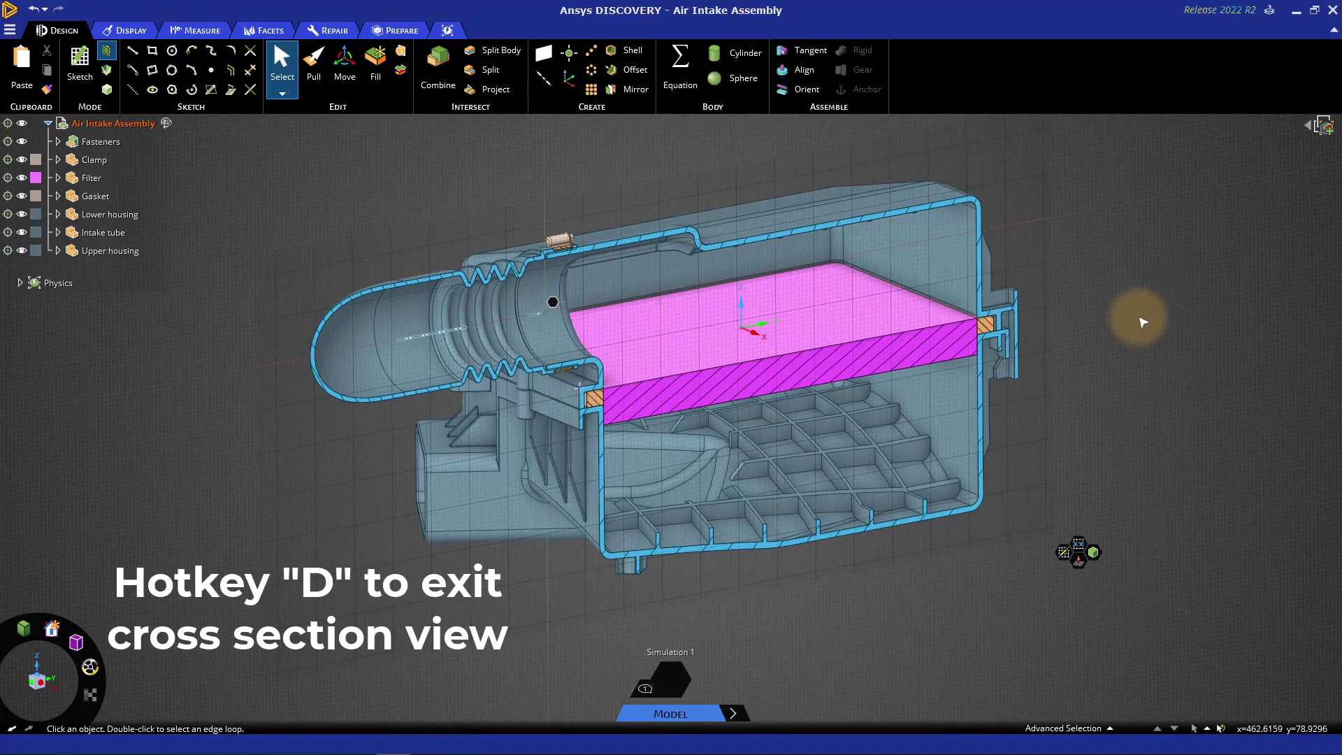
Step: Section the model again, hide the Filter body, and return to 3D mode
key("d")
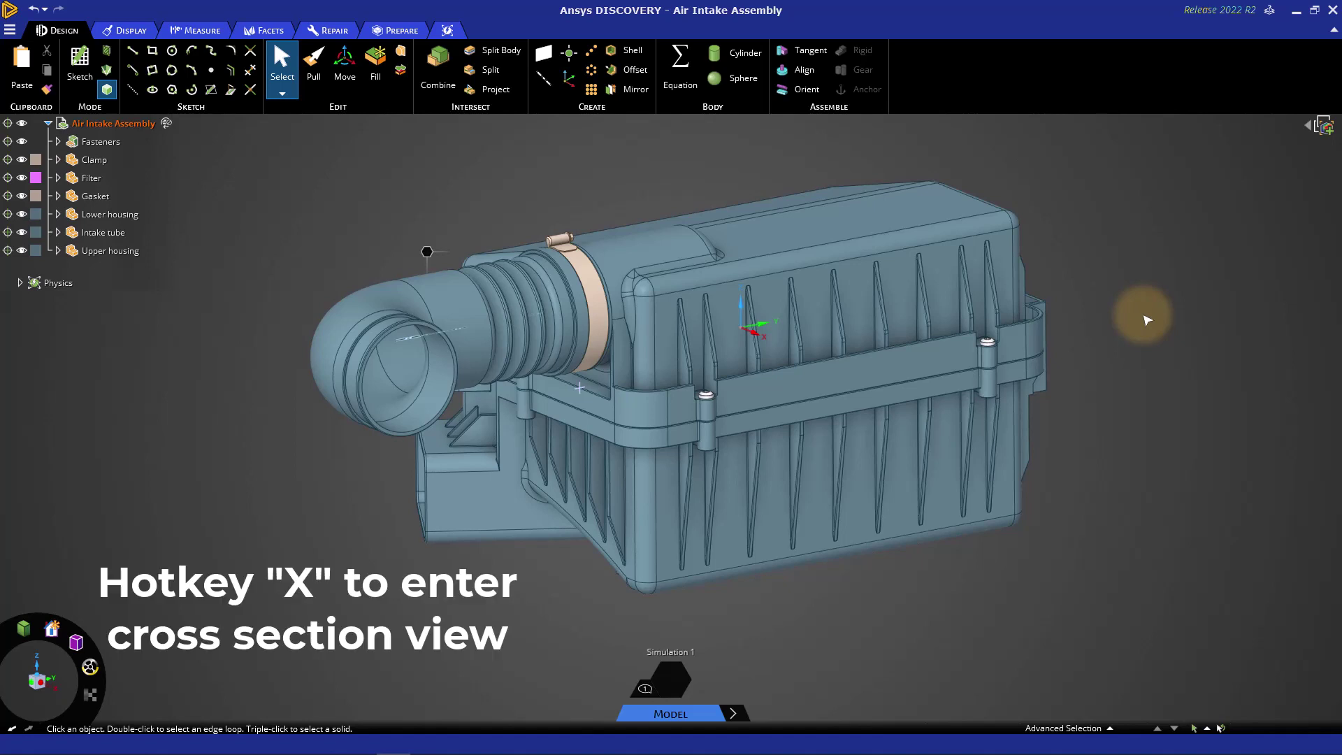
key("x")
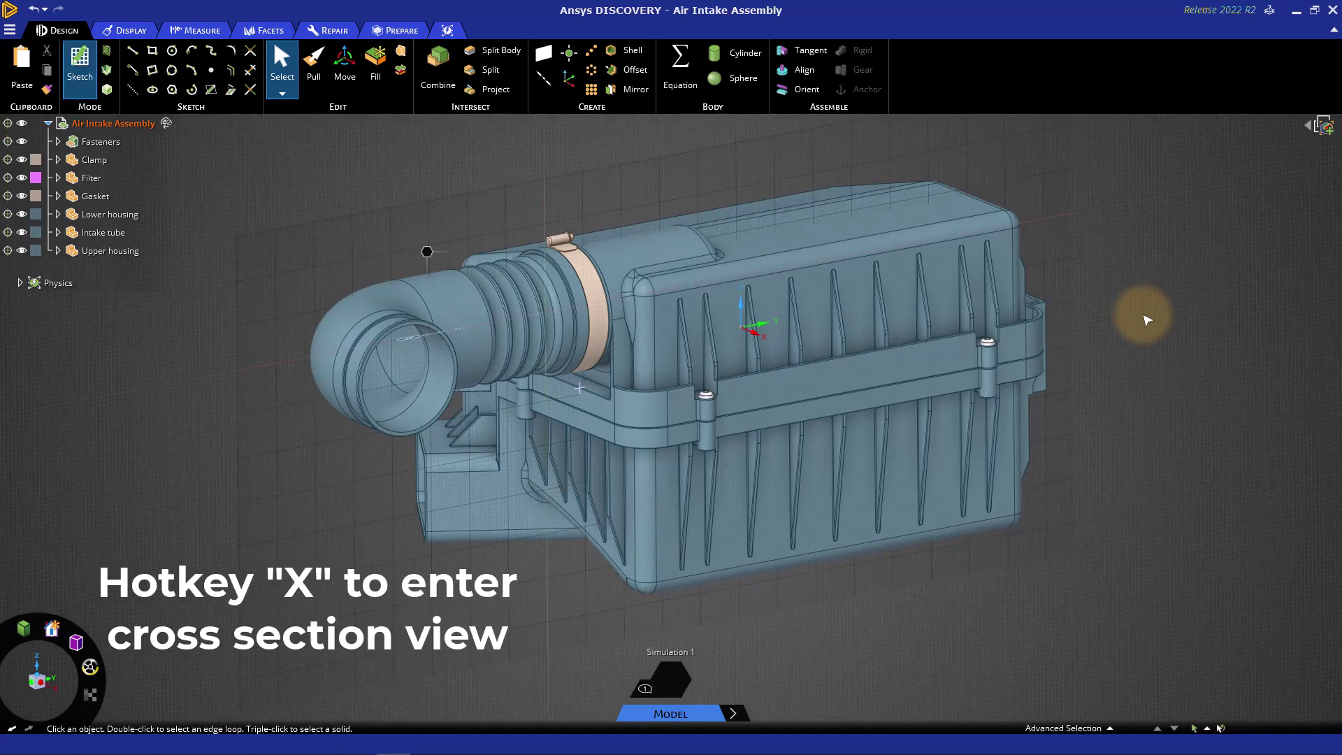
left_click(1147, 320)
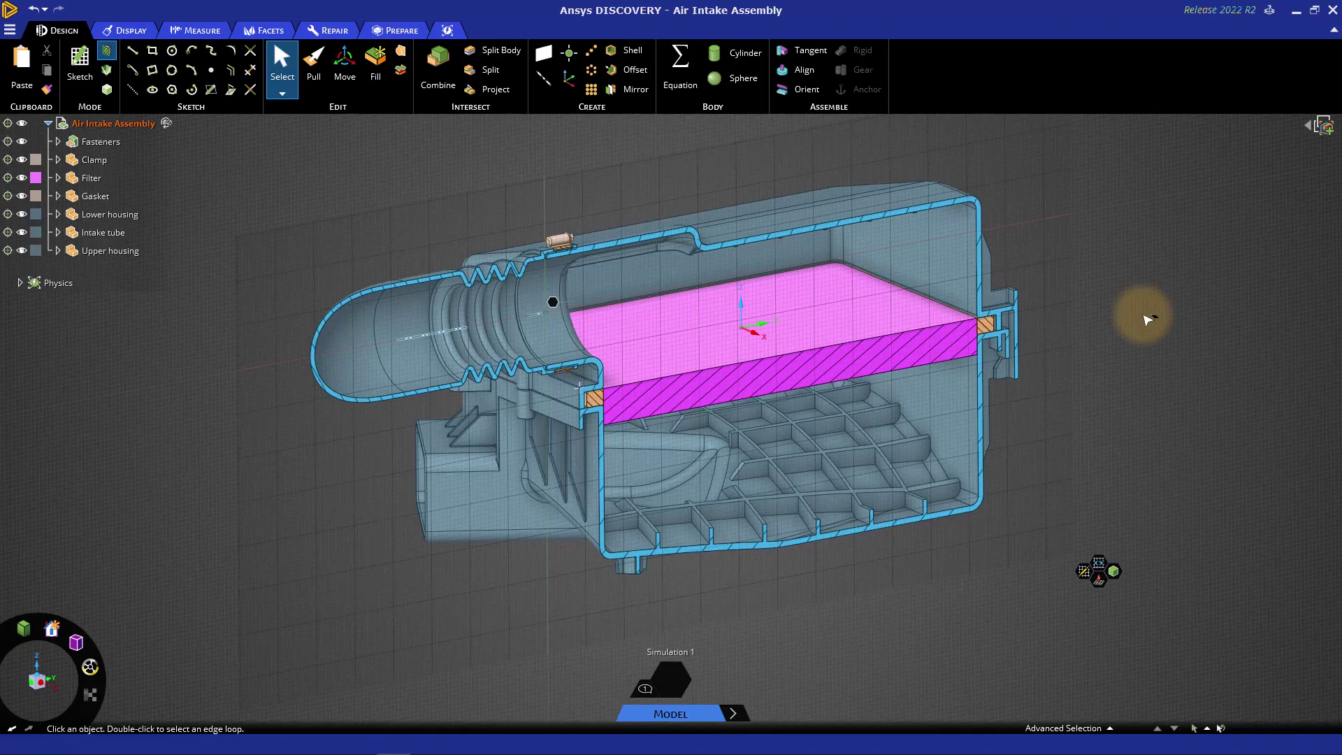
middle_click_drag(1146, 320, 1157, 338)
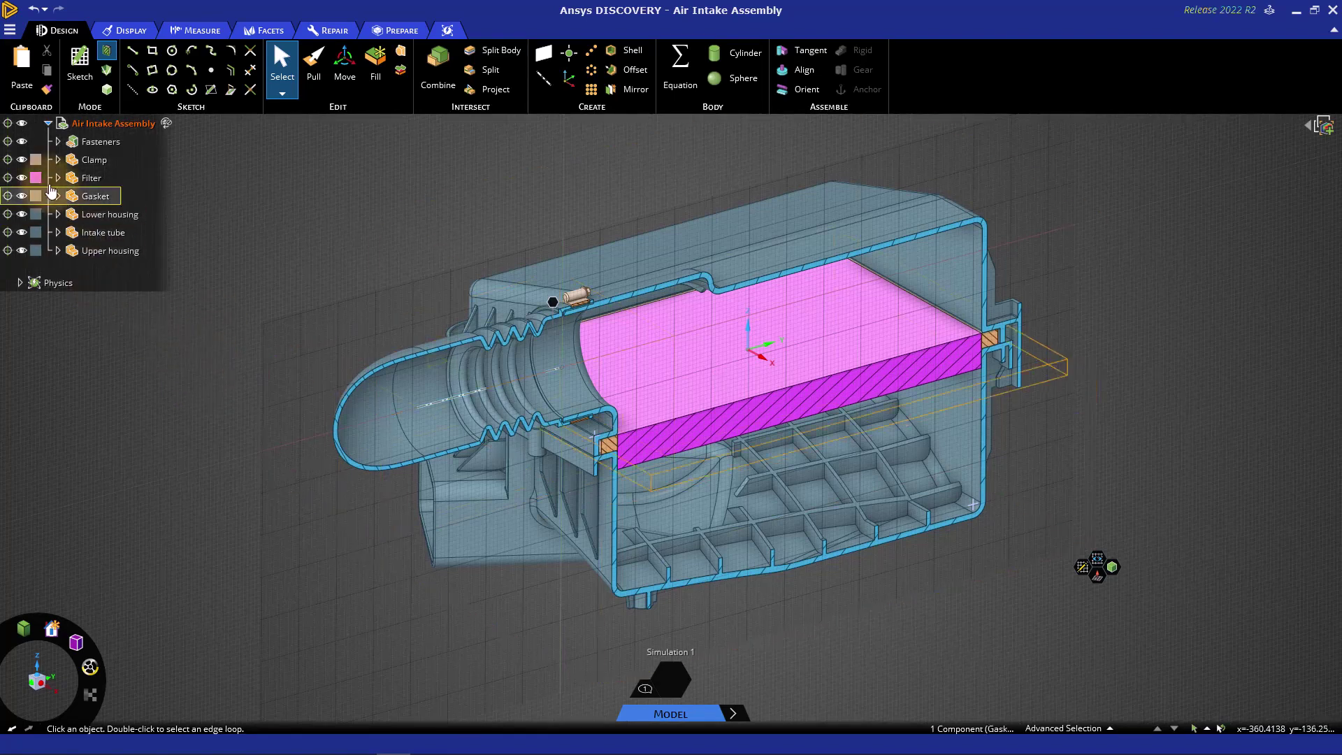
left_click(21, 177)
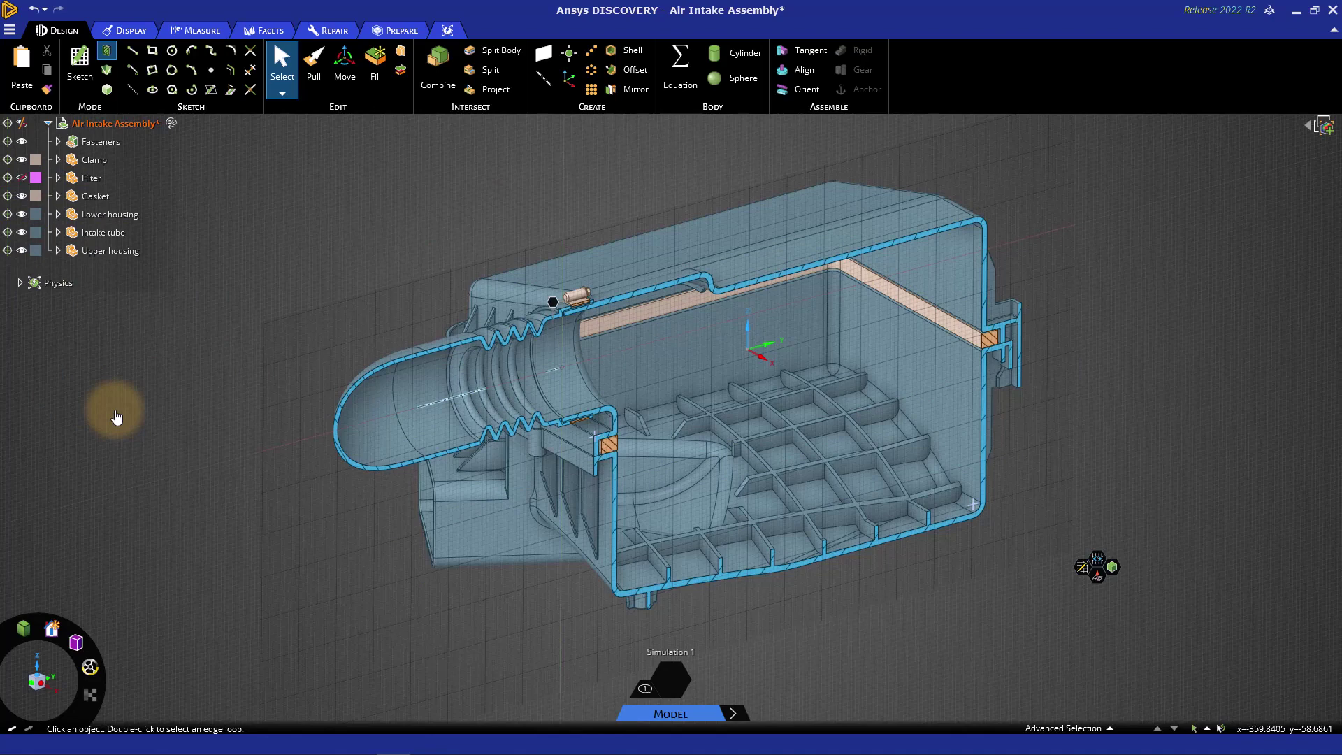
key("d")
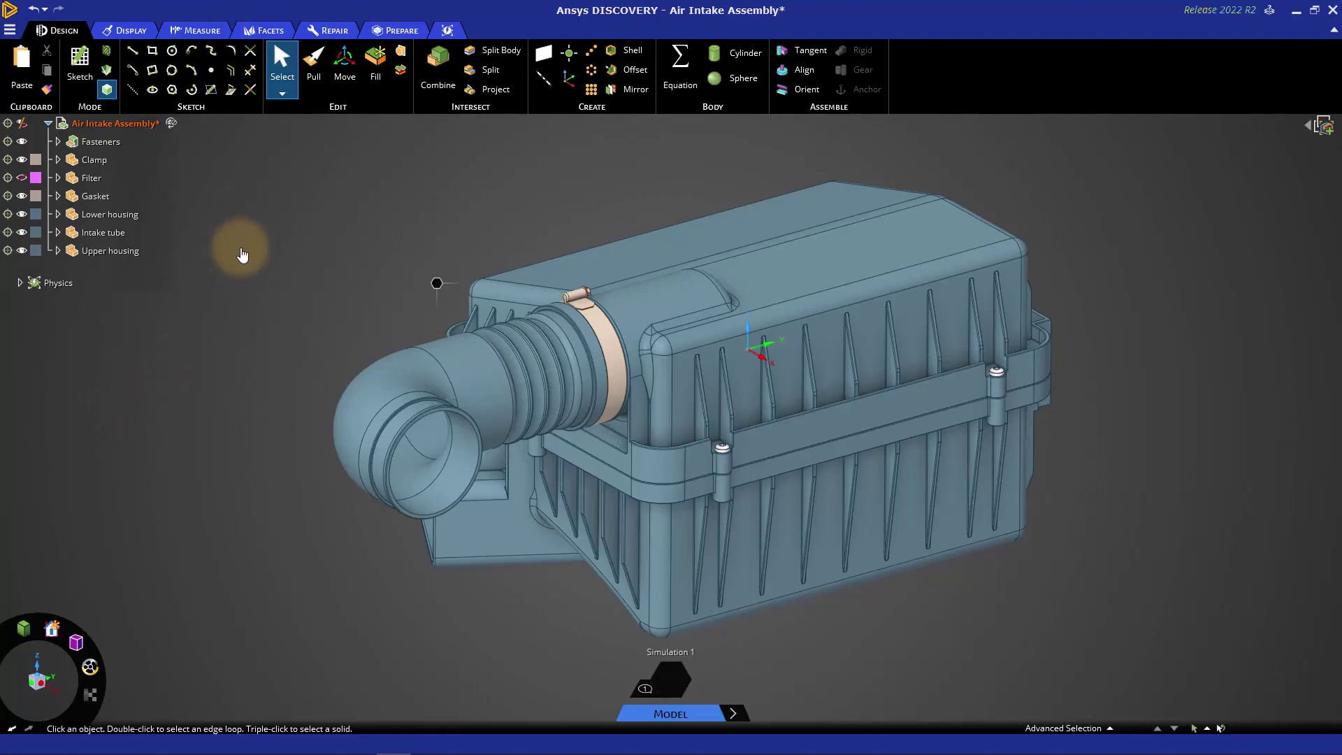
Step: Start Volume Extract, choosing the intake tube opening and lower housing inlet as boundaries
left_click(400, 28)
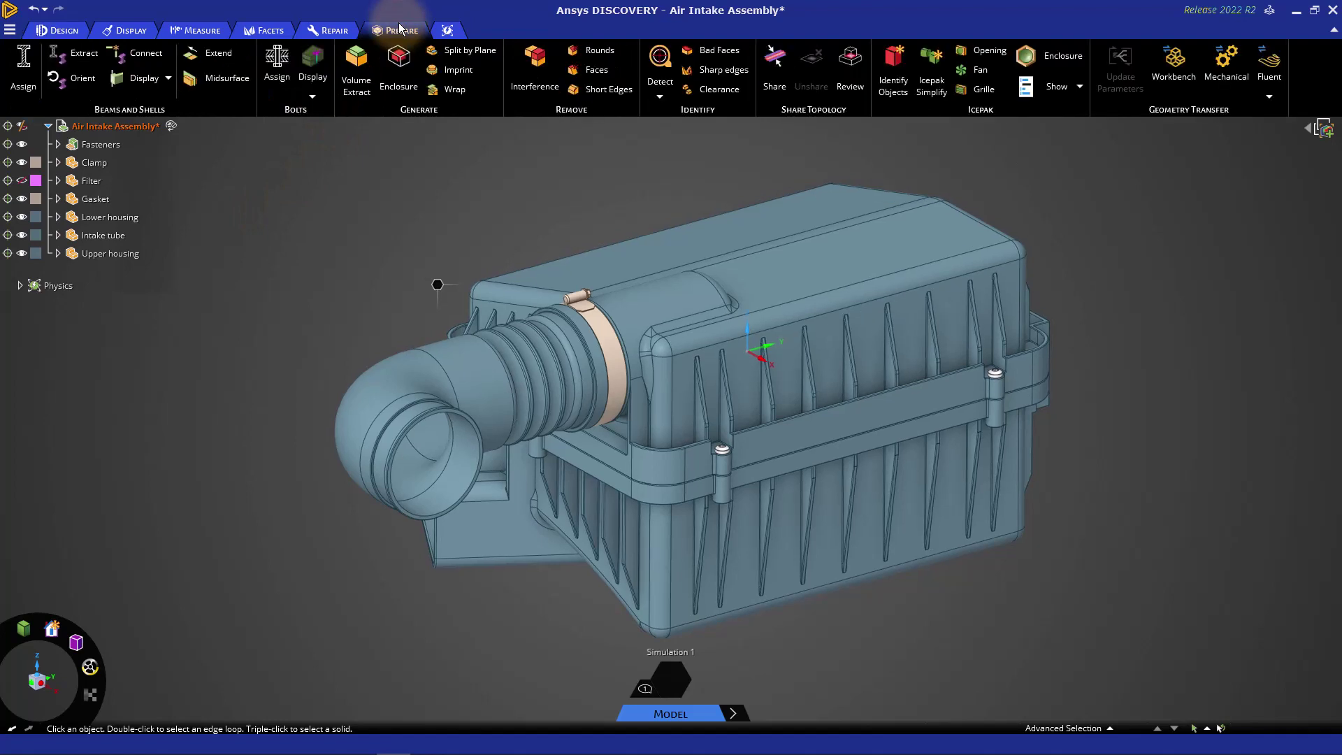
left_click(349, 85)
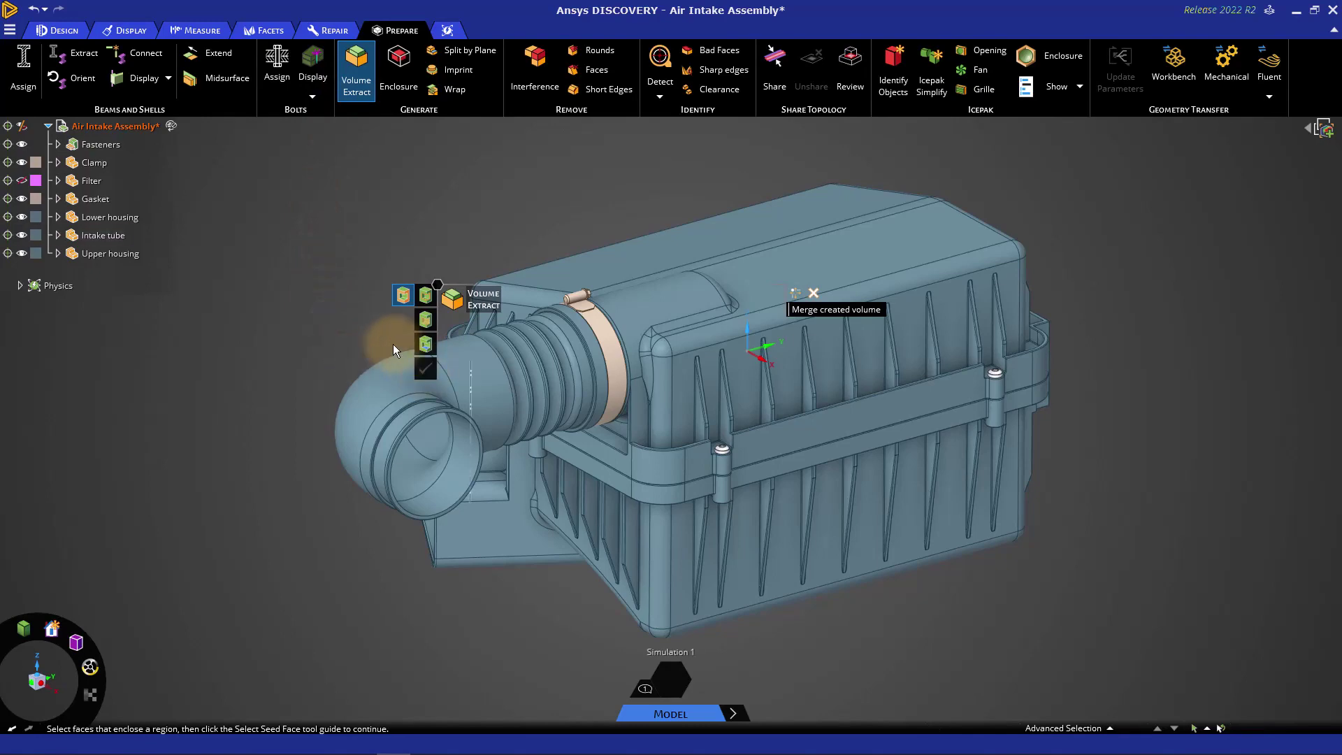
mouse_move(395, 350)
middle_mouse_down()
mouse_move(606, 333)
mouse_move(668, 410)
middle_mouse_up()
scroll(669, 411, "up", 3)
scroll(602, 477, "up", 3)
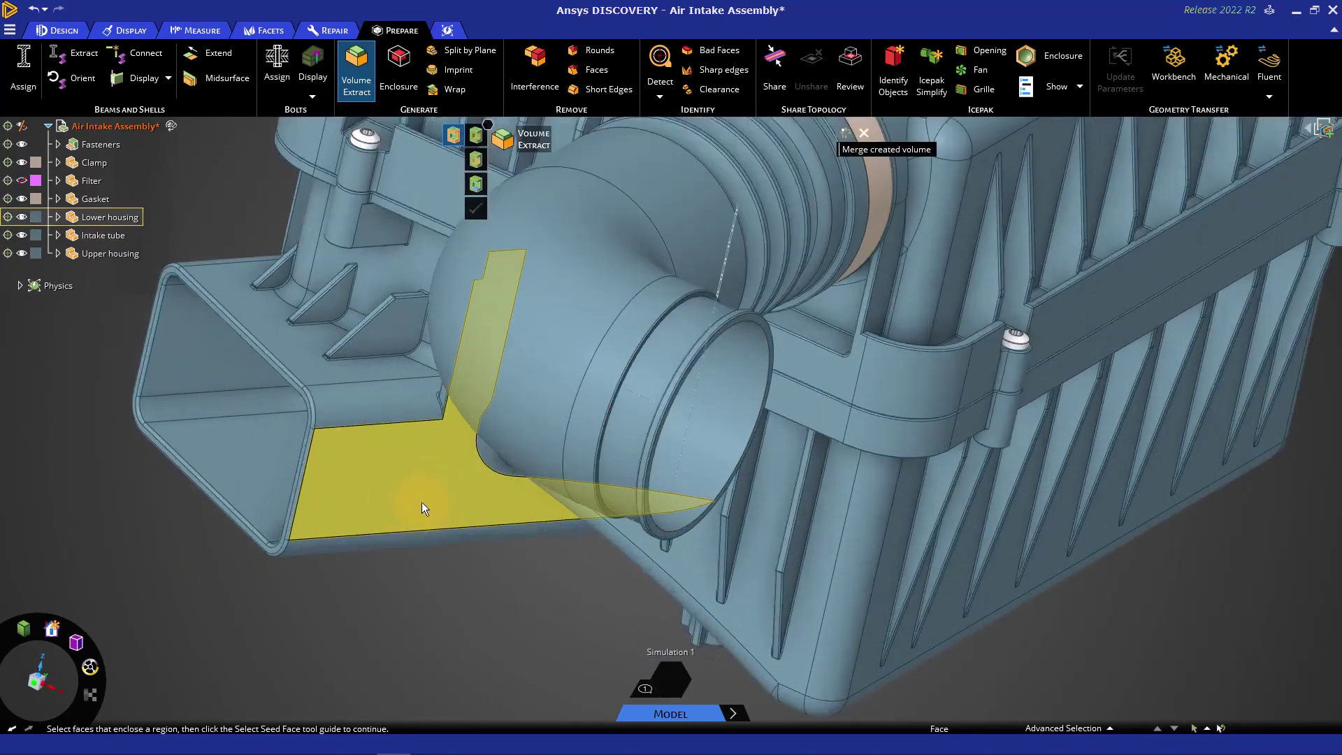
left_click(658, 532)
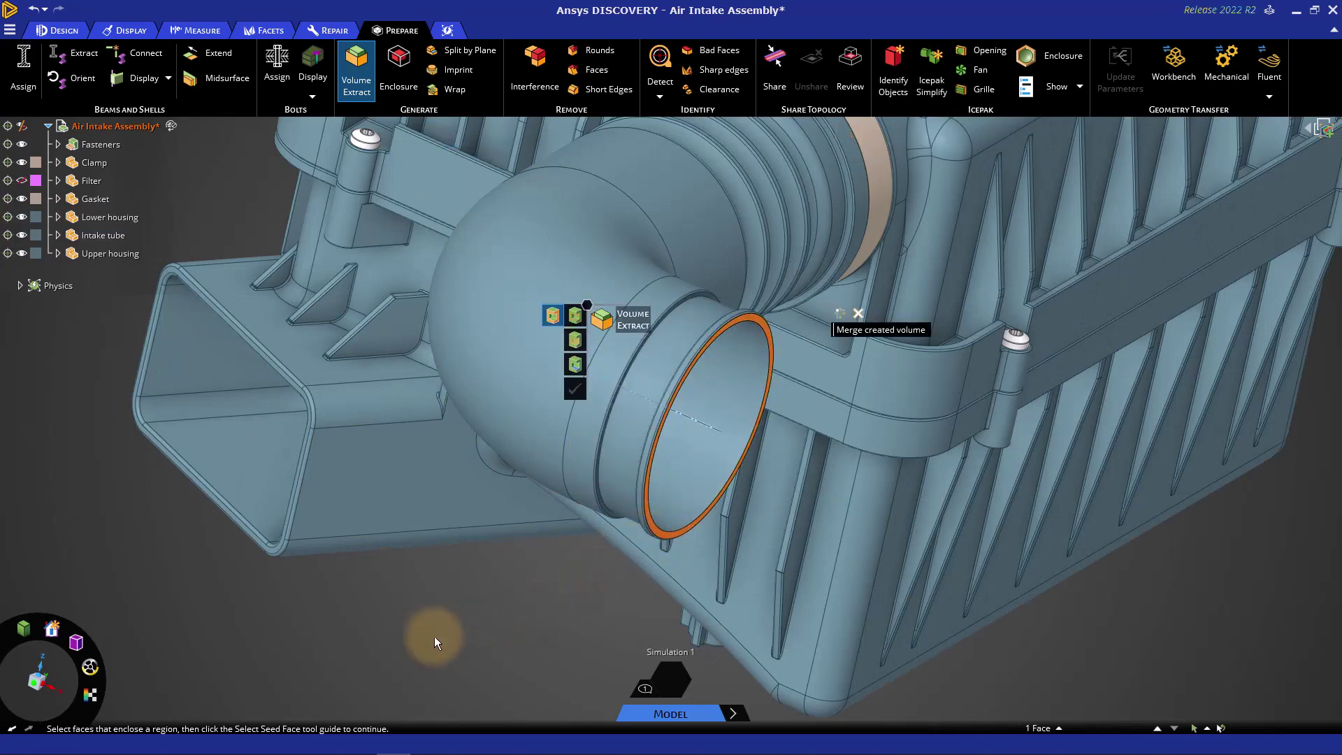
left_click(270, 551)
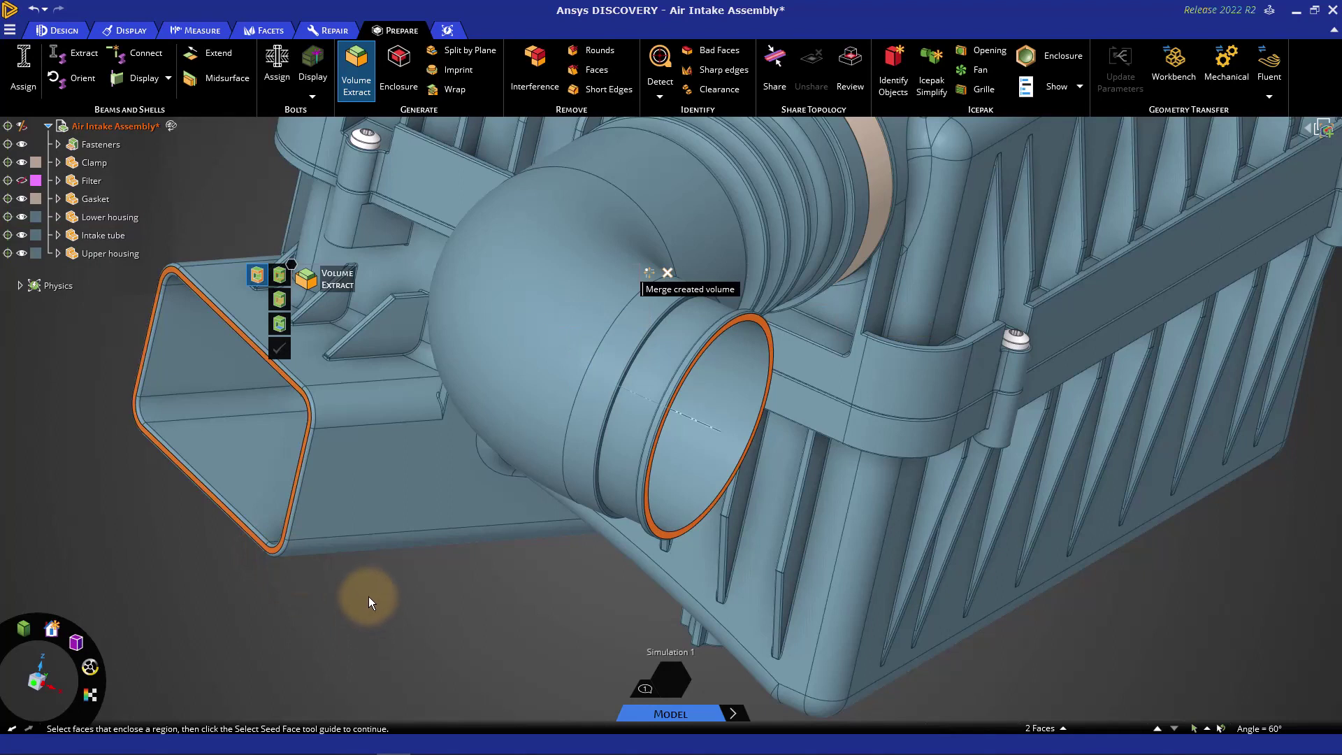
Step: Set the intake duct's inner face as the volume's seed face
middle_click_drag(369, 598, 505, 616)
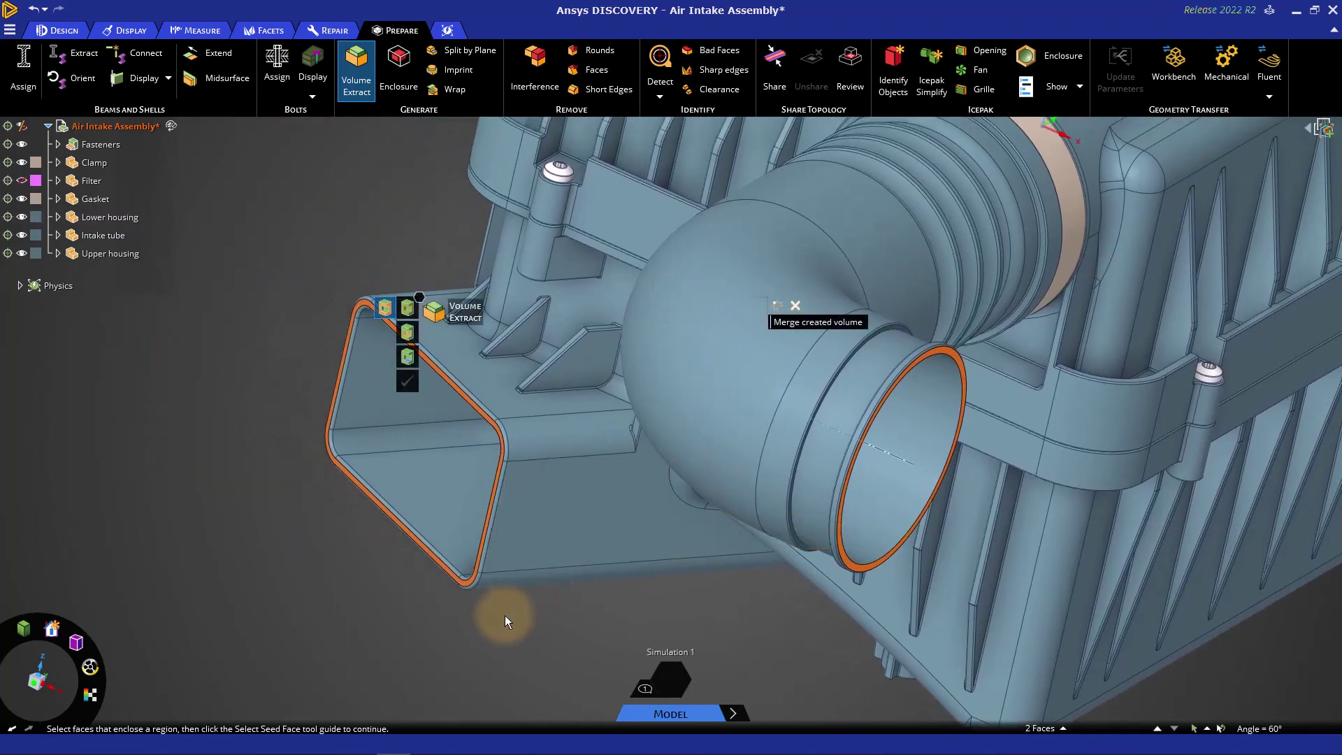
left_click(409, 363)
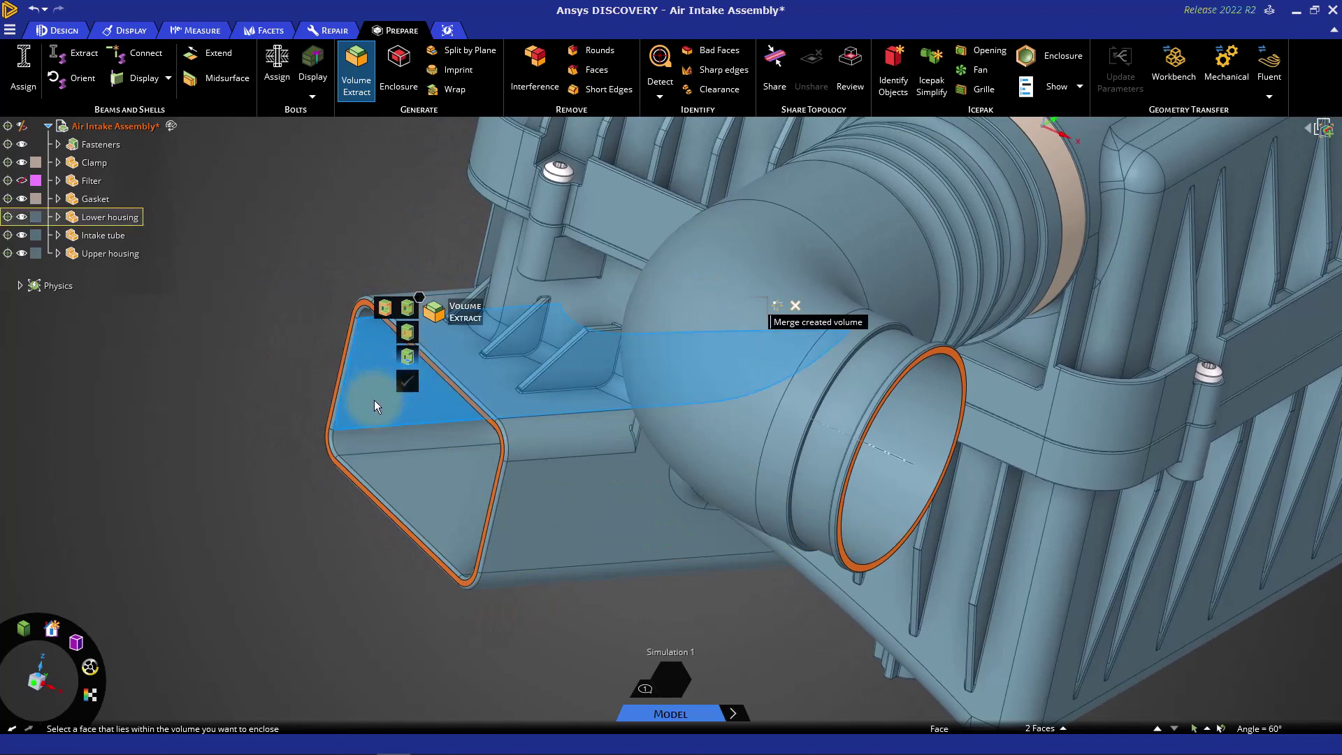
left_click(614, 613)
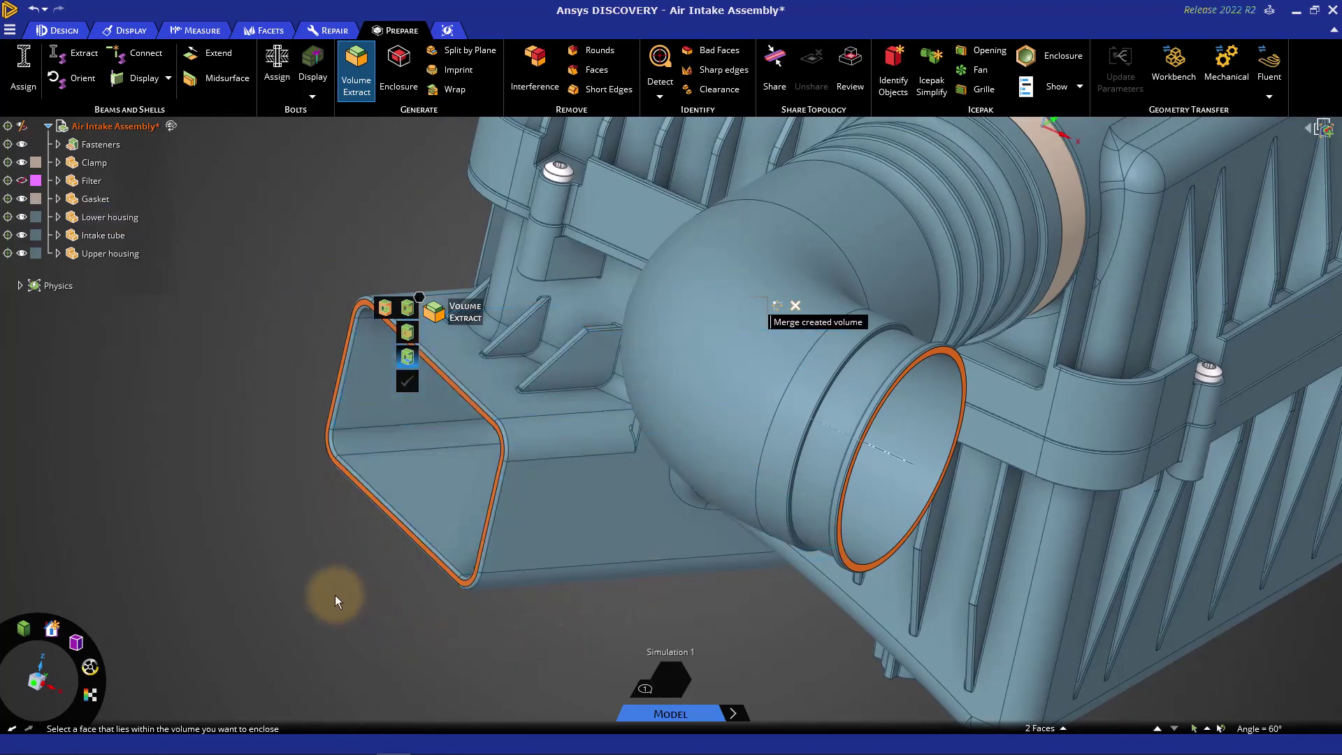
left_click(381, 407)
left_click(381, 401)
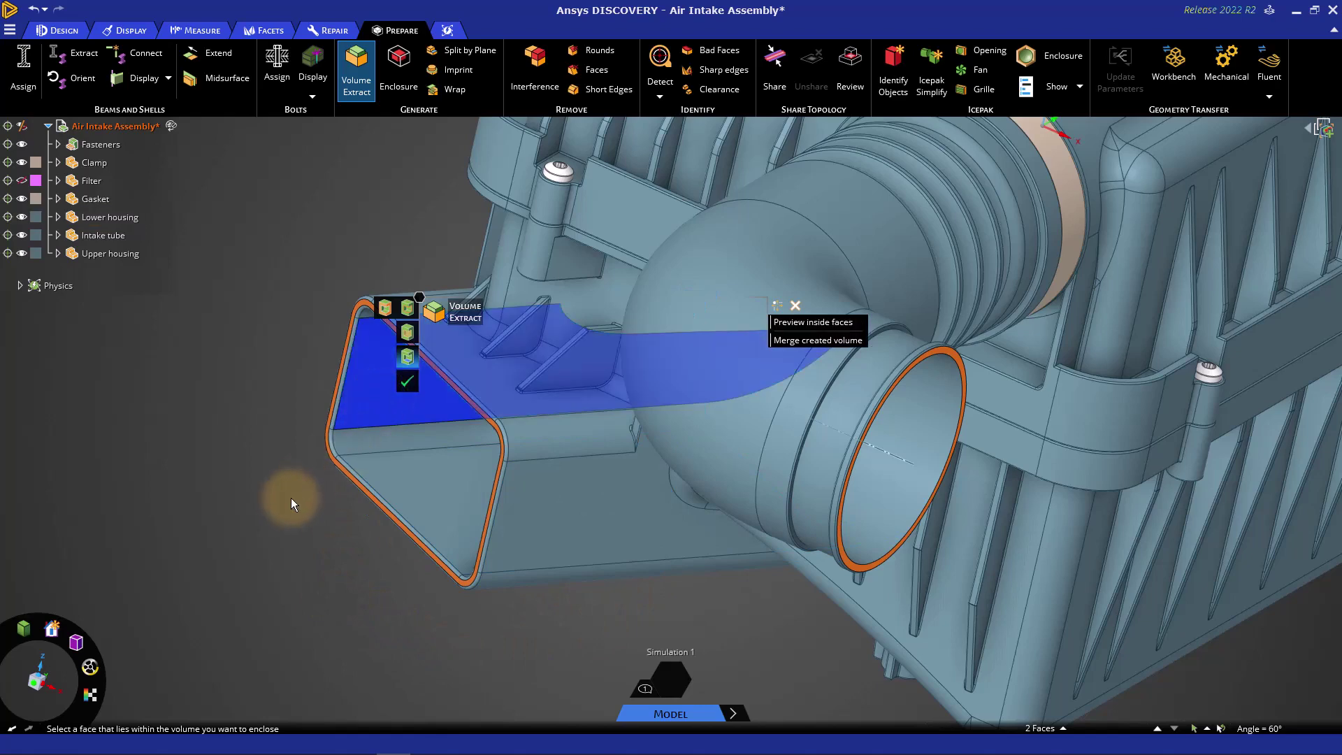
scroll(291, 508, "down", 3)
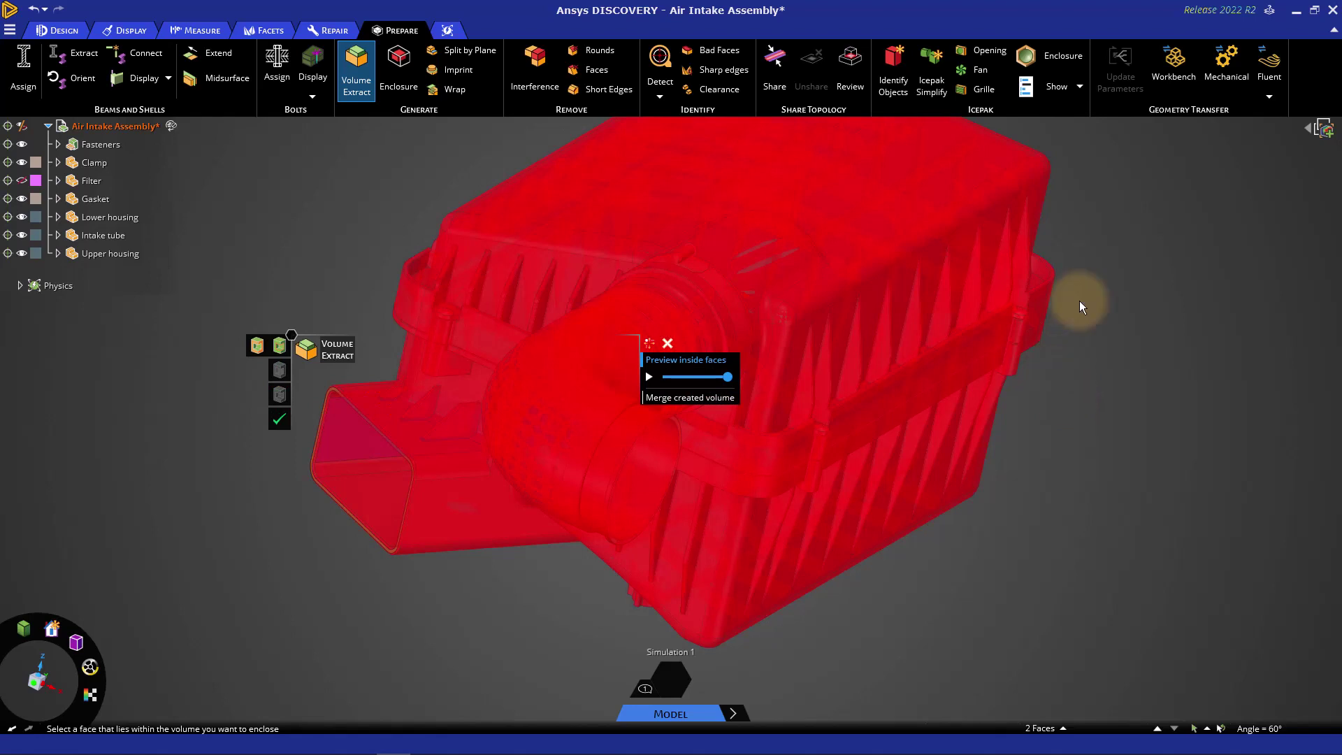
Step: Make the red preview see-through, locate the lower housing hole, then cancel extraction
mouse_move(1098, 243)
middle_mouse_down()
mouse_move(1097, 224)
mouse_move(1047, 319)
middle_mouse_up()
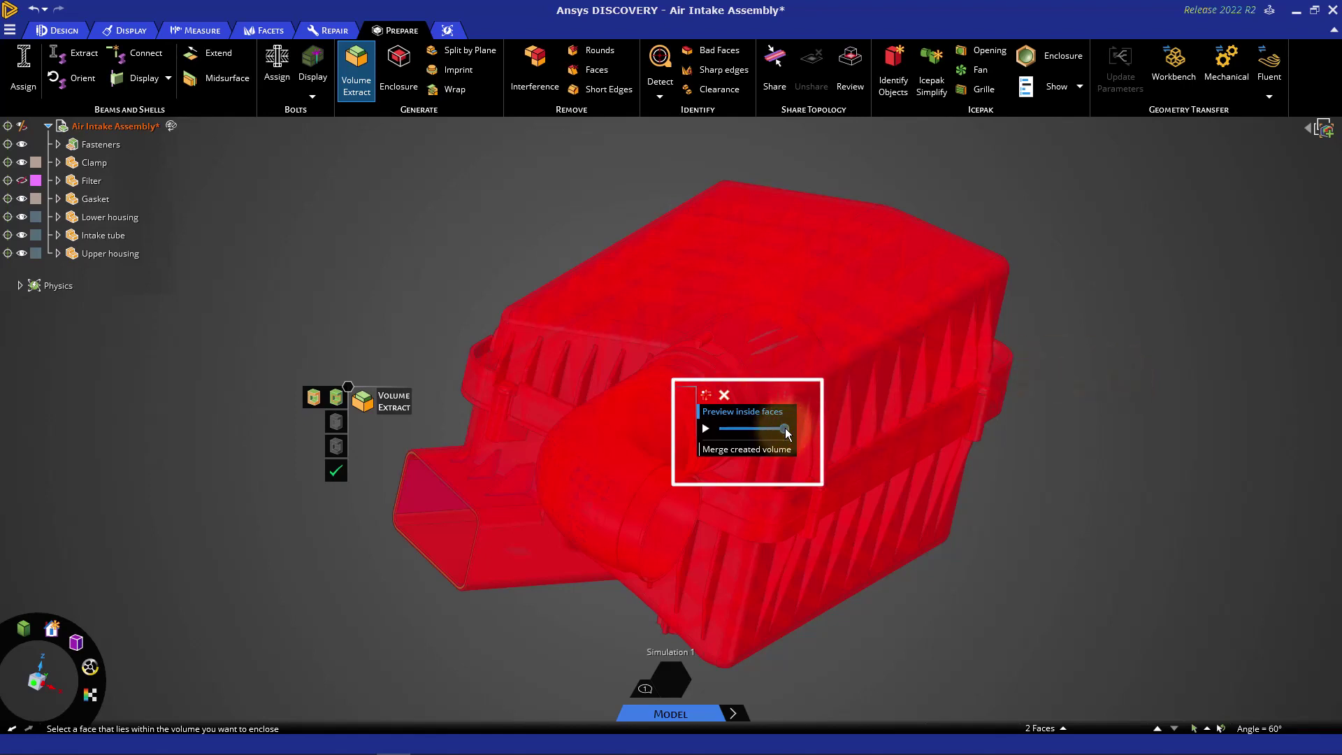
left_click_drag(786, 431, 715, 436)
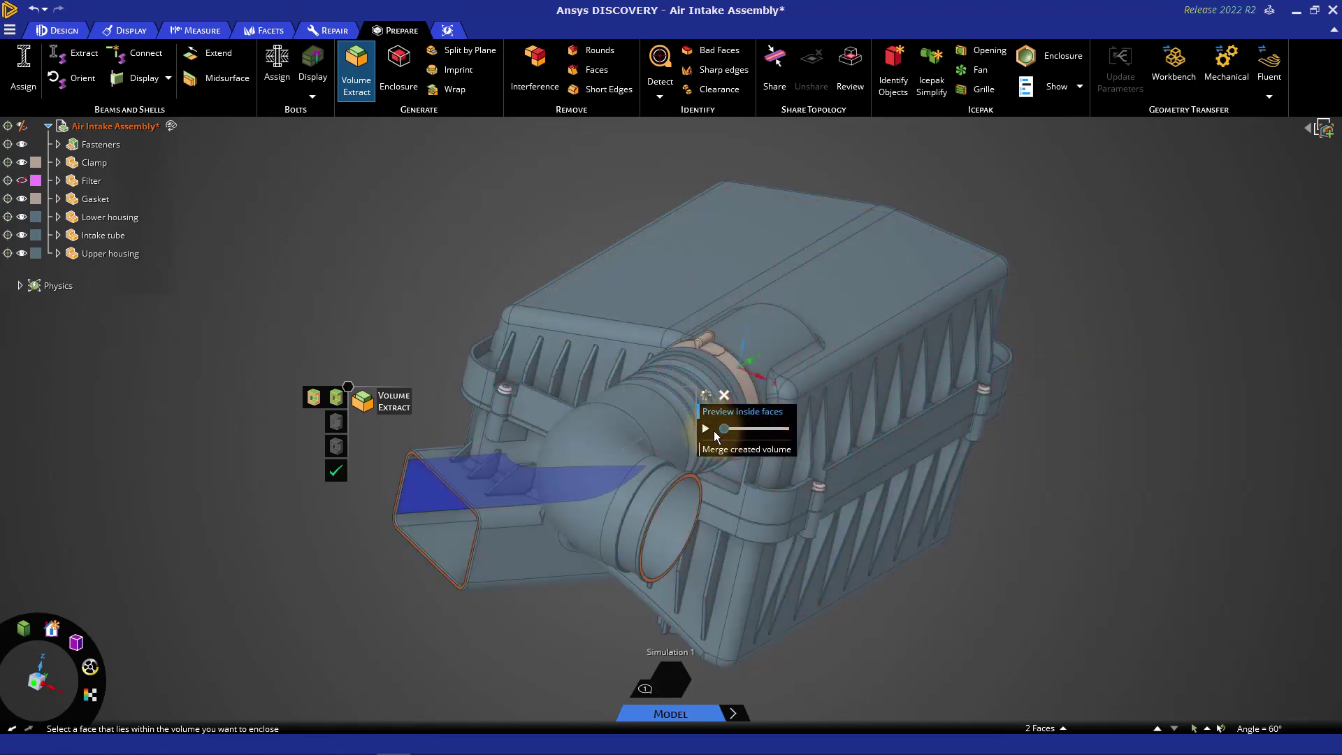
mouse_move(716, 437)
left_mouse_down()
mouse_move(736, 441)
mouse_move(722, 438)
left_mouse_up()
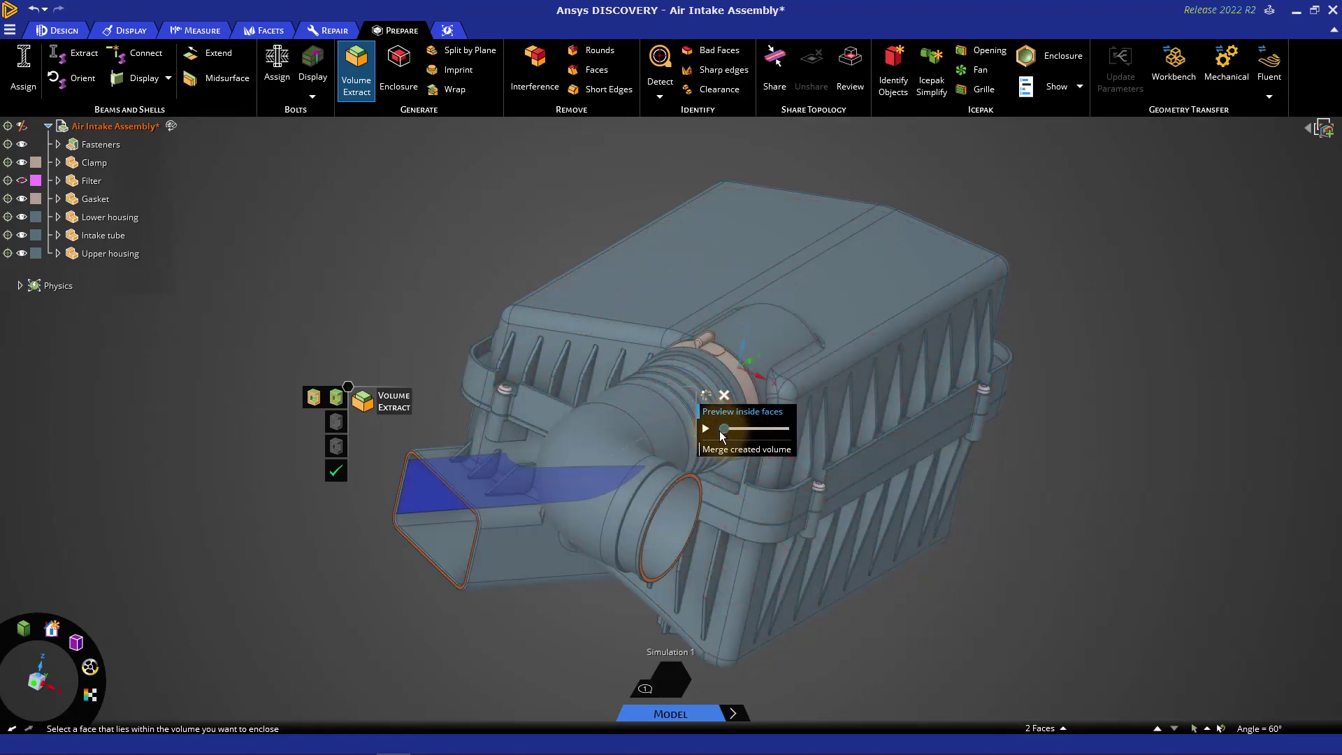
left_click_drag(721, 439, 730, 440)
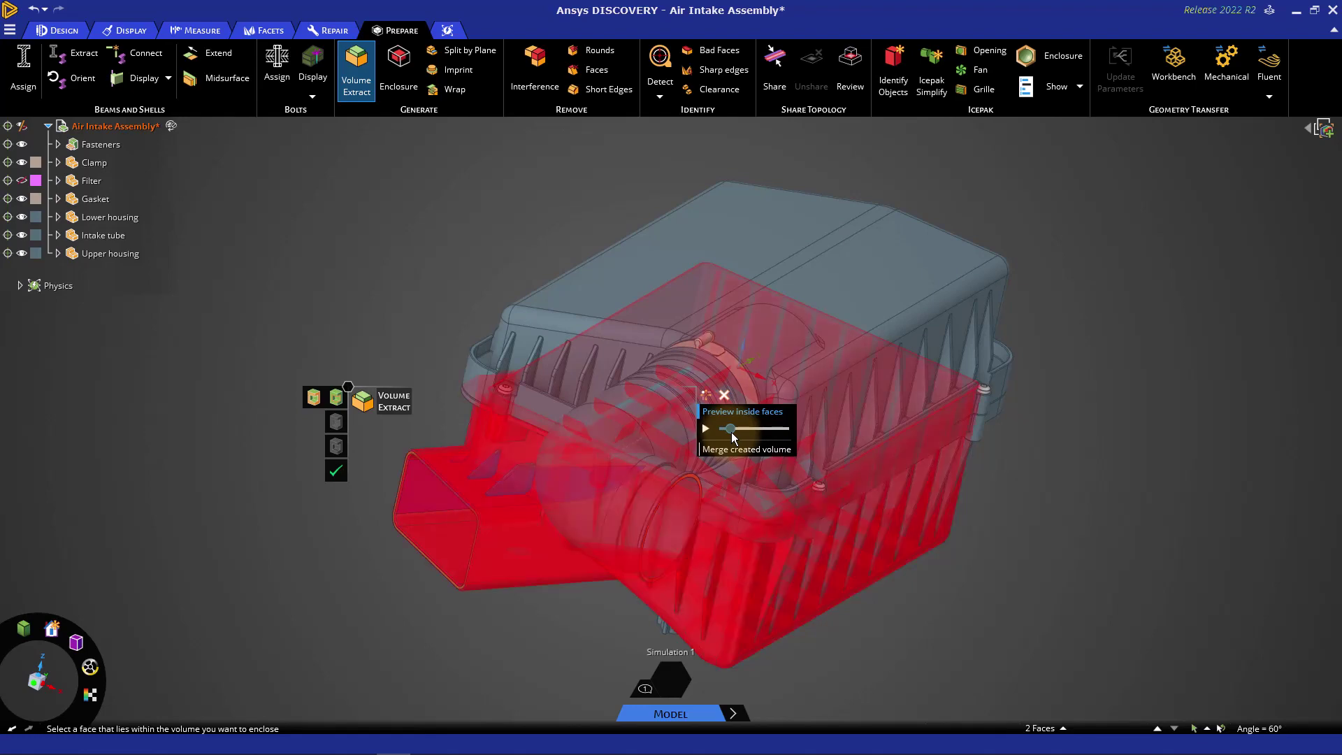
mouse_move(713, 535)
middle_mouse_down()
mouse_move(662, 441)
mouse_move(616, 516)
middle_mouse_up()
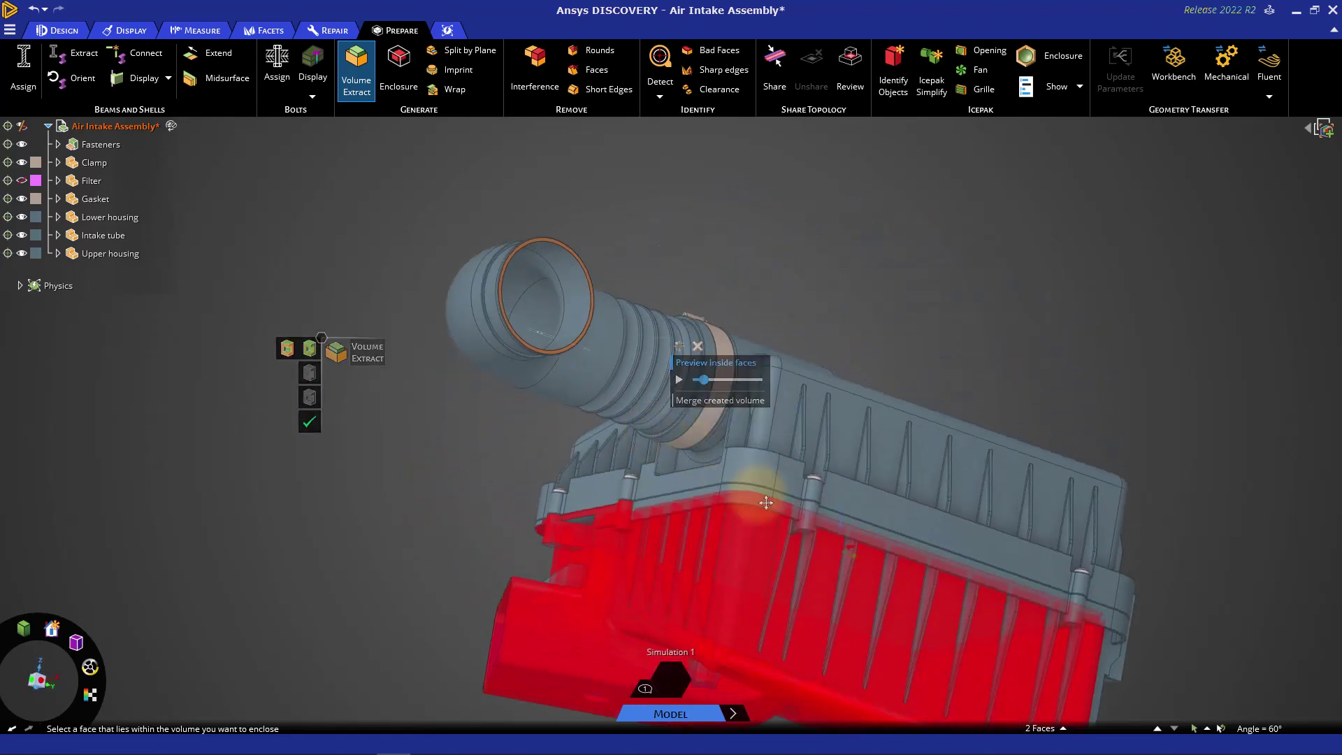
scroll(618, 511, "up", 3)
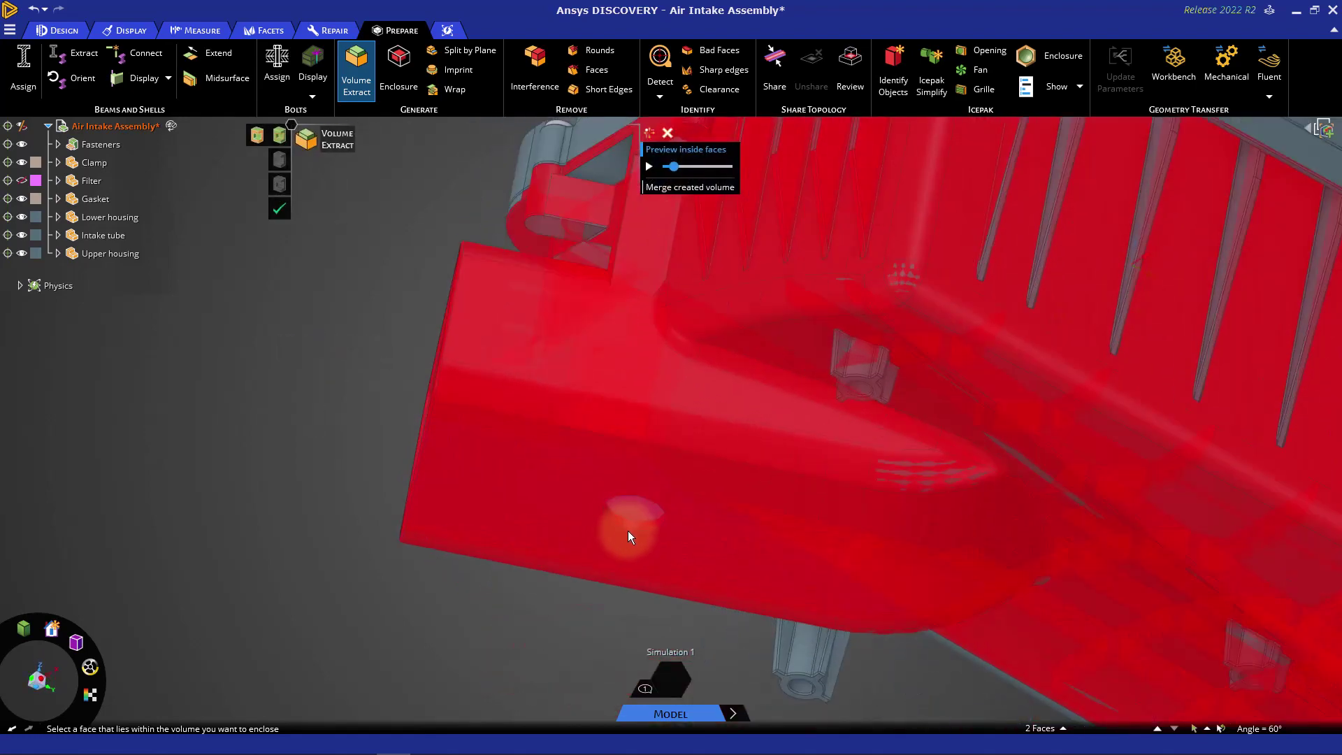
scroll(628, 531, "up", 3)
left_click_drag(677, 169, 672, 171)
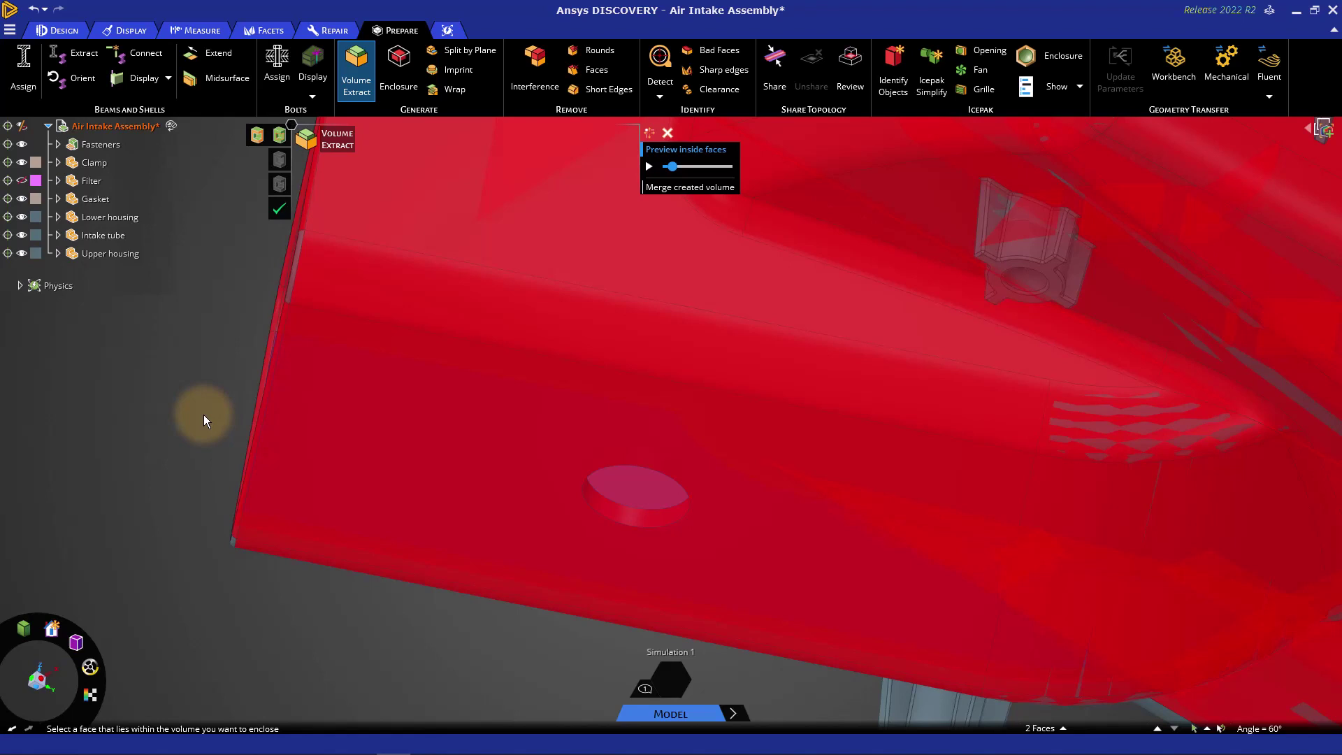
key("Escape")
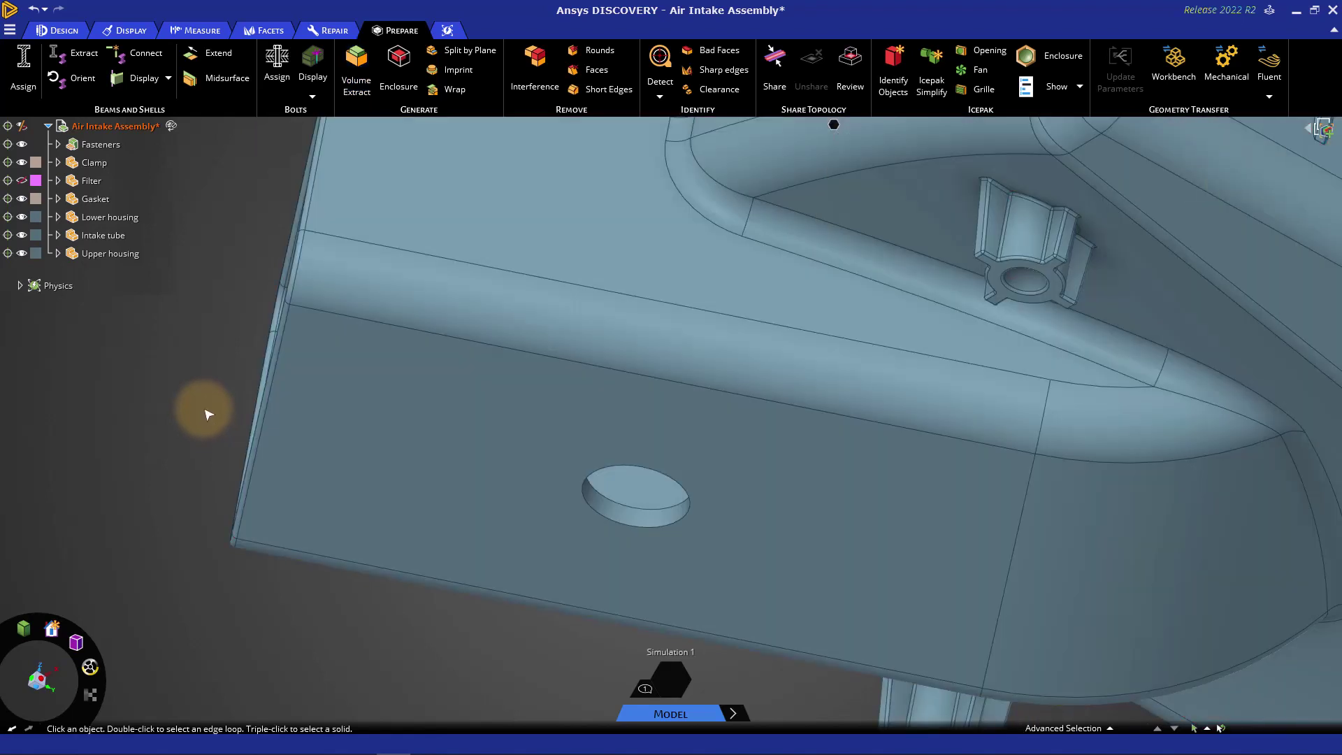
Step: Fill the small cylindrical hole on the lower housing underside using Design > Fill
left_click(623, 516)
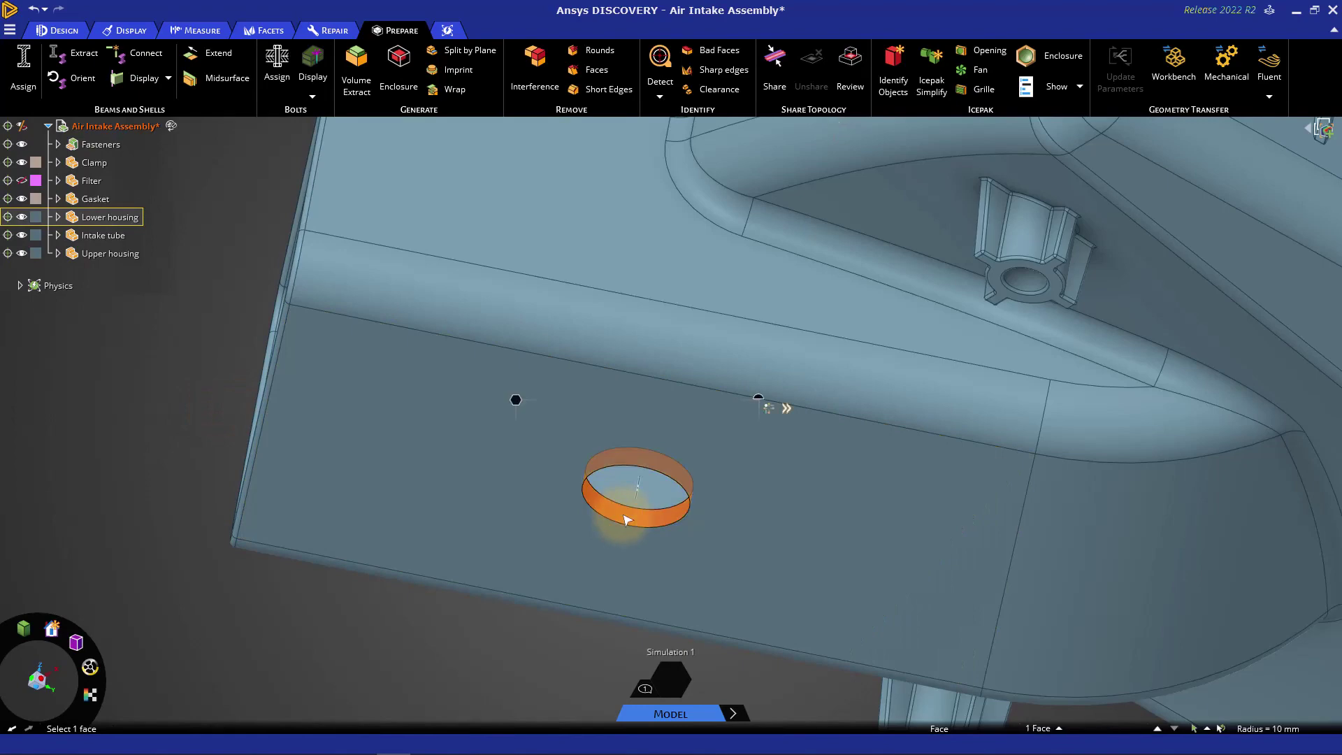
scroll(625, 514, "up", 2)
scroll(642, 525, "down", 2)
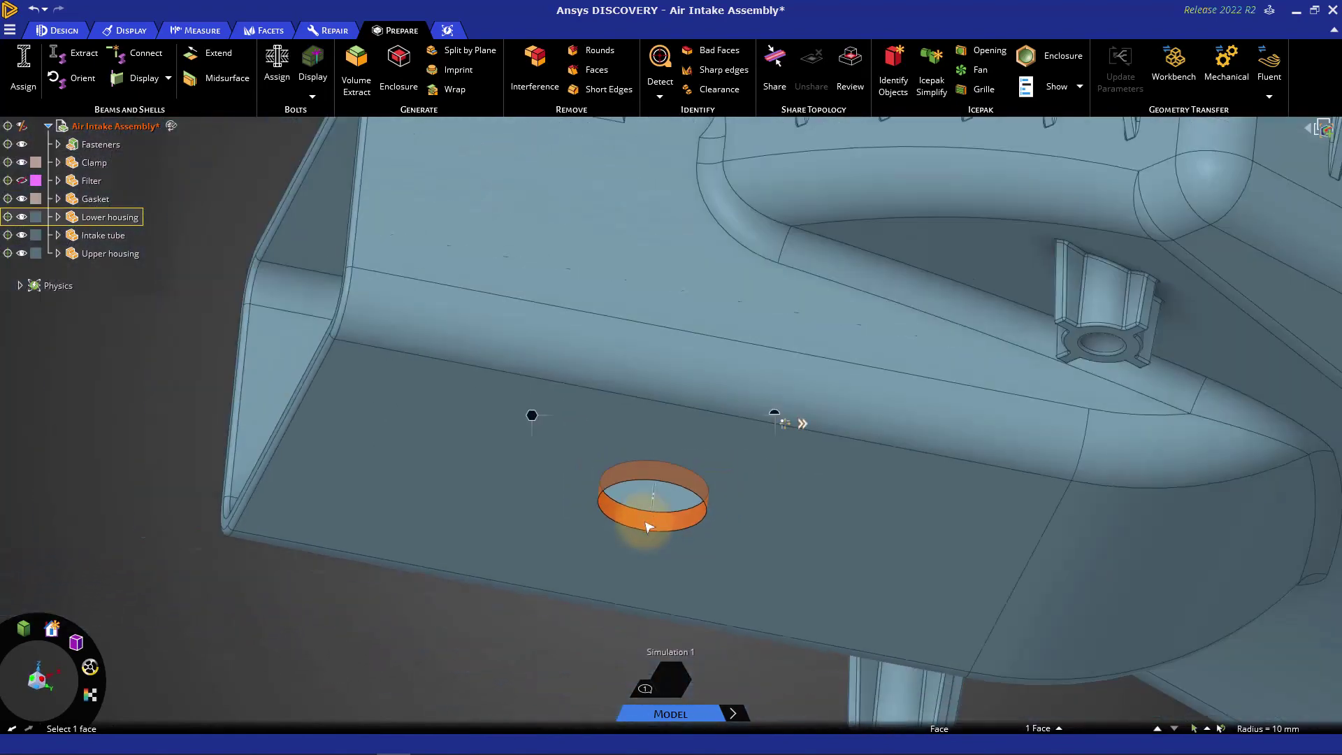
left_click(147, 457)
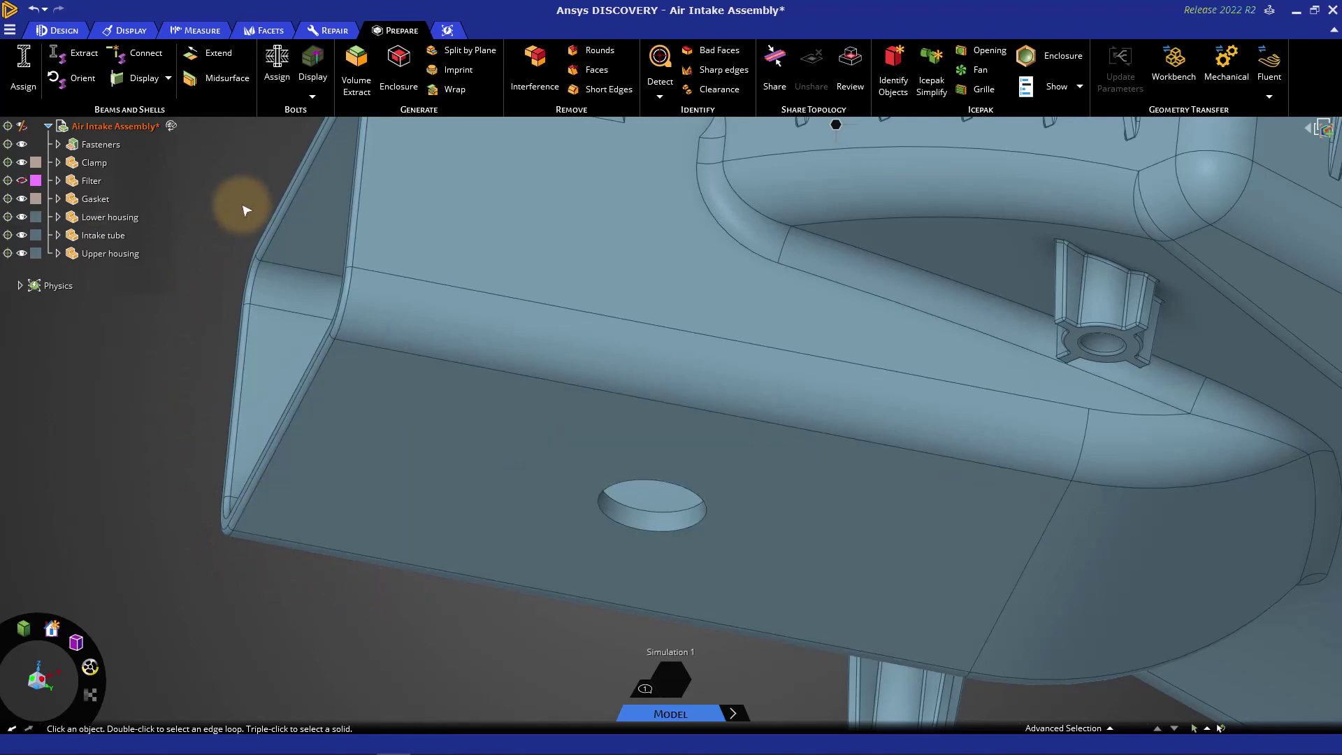
left_click(61, 30)
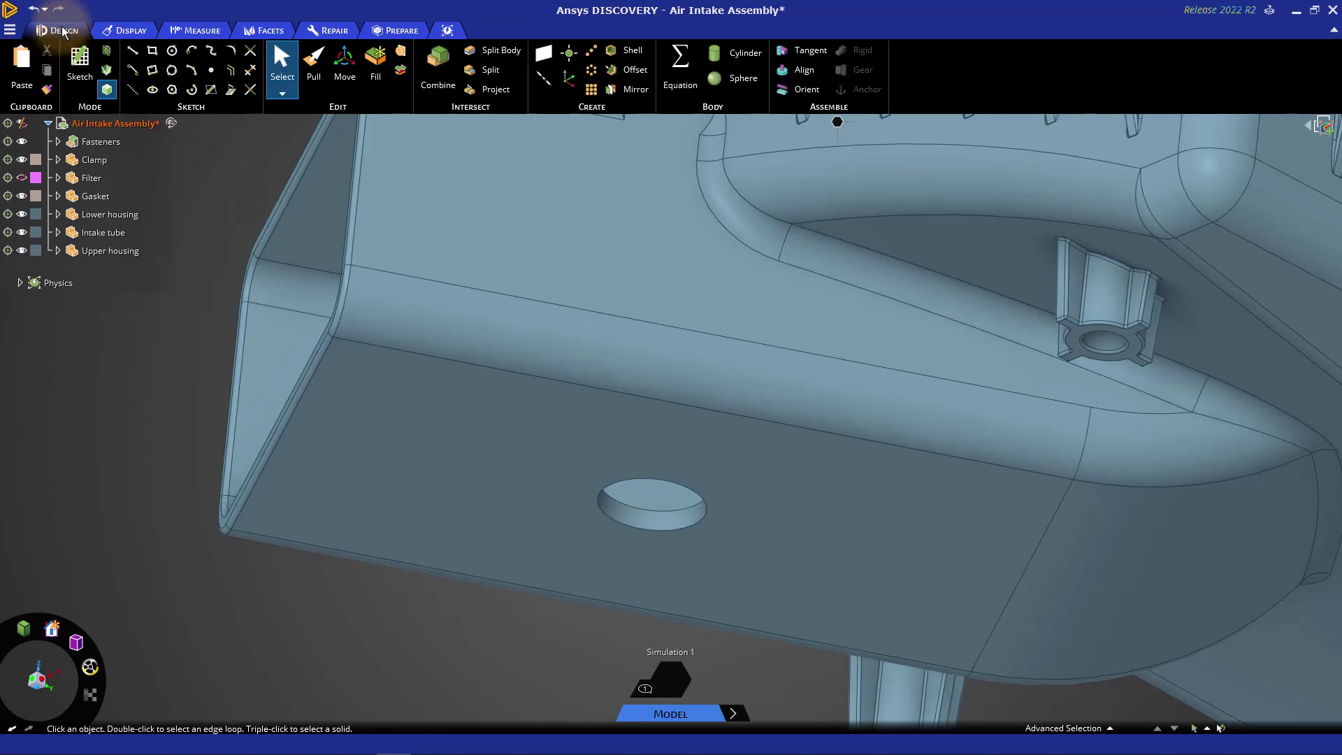
left_click(674, 521)
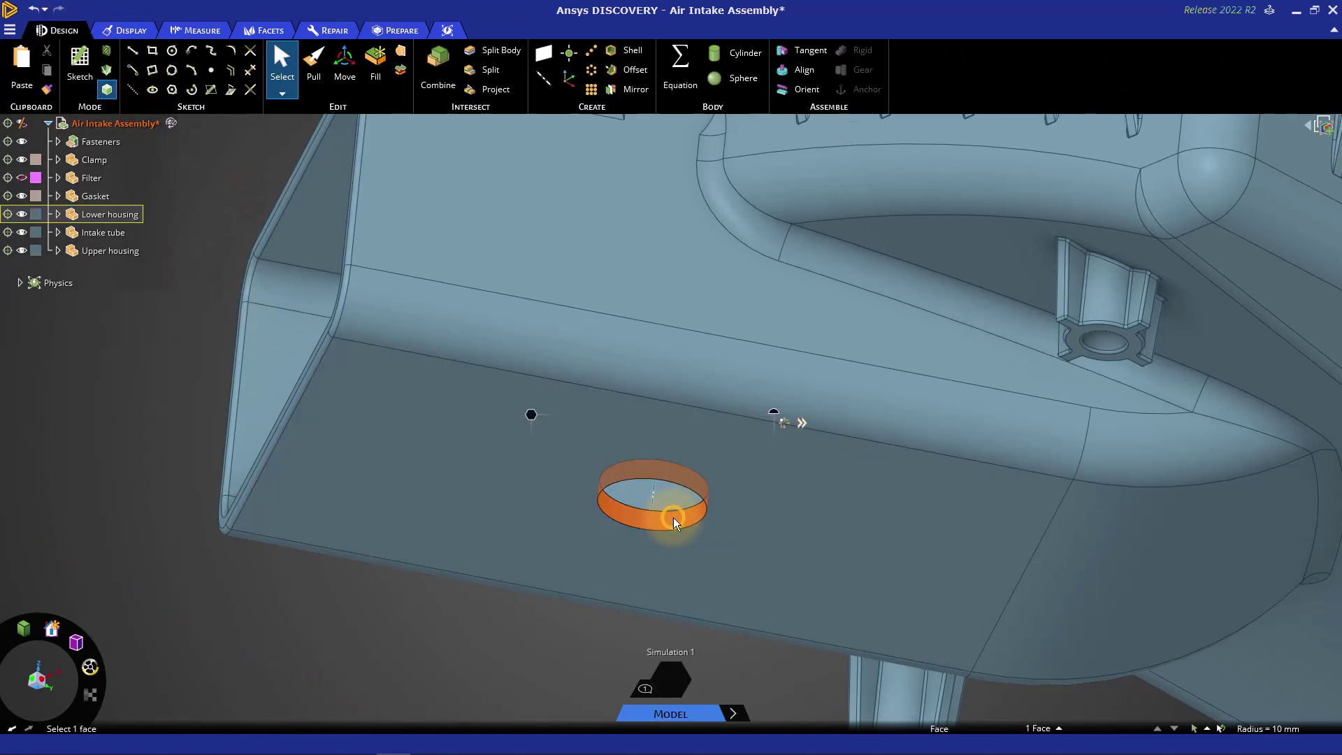
left_click(375, 74)
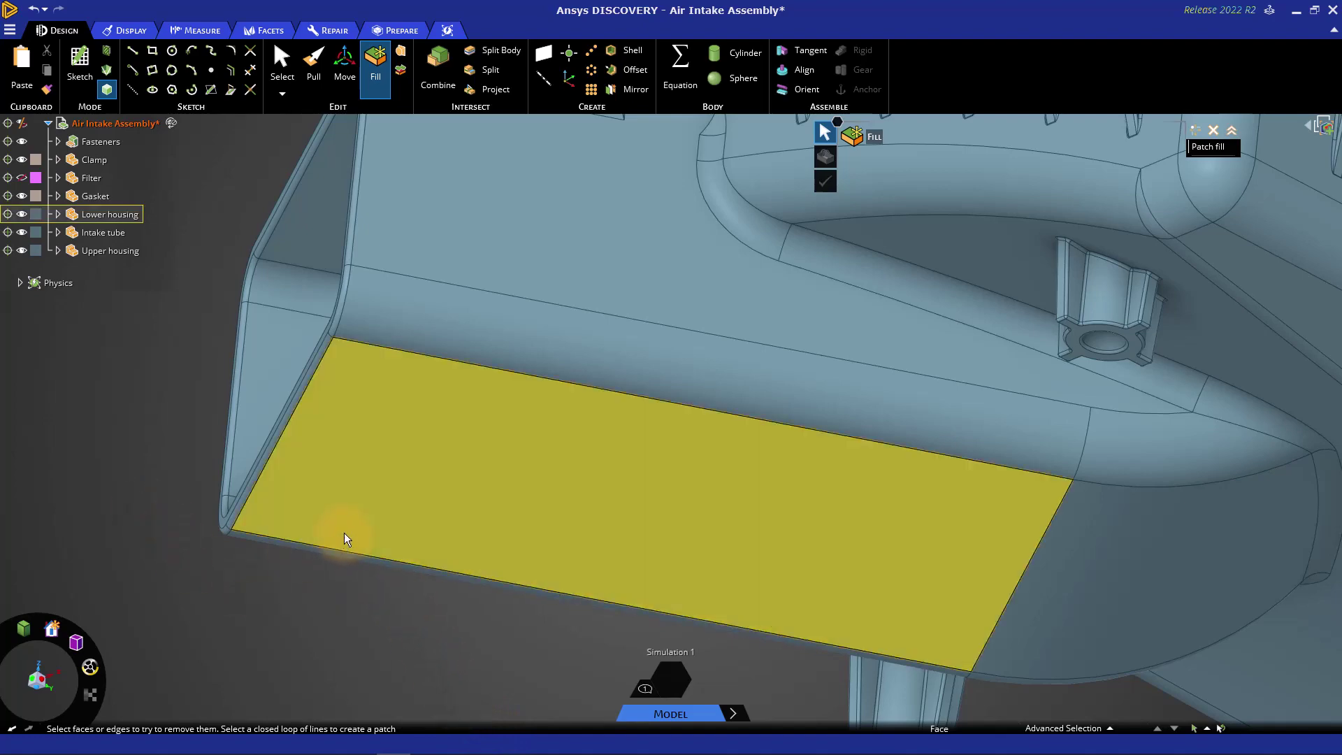
middle_click_drag(346, 539, 394, 553)
scroll(394, 553, "down", 5)
Step: Select the tangent chain of rounds on the duct opening rim and fill it away
mouse_move(367, 599)
middle_mouse_down()
mouse_move(619, 223)
mouse_move(630, 345)
middle_mouse_up()
scroll(630, 345, "up", 3)
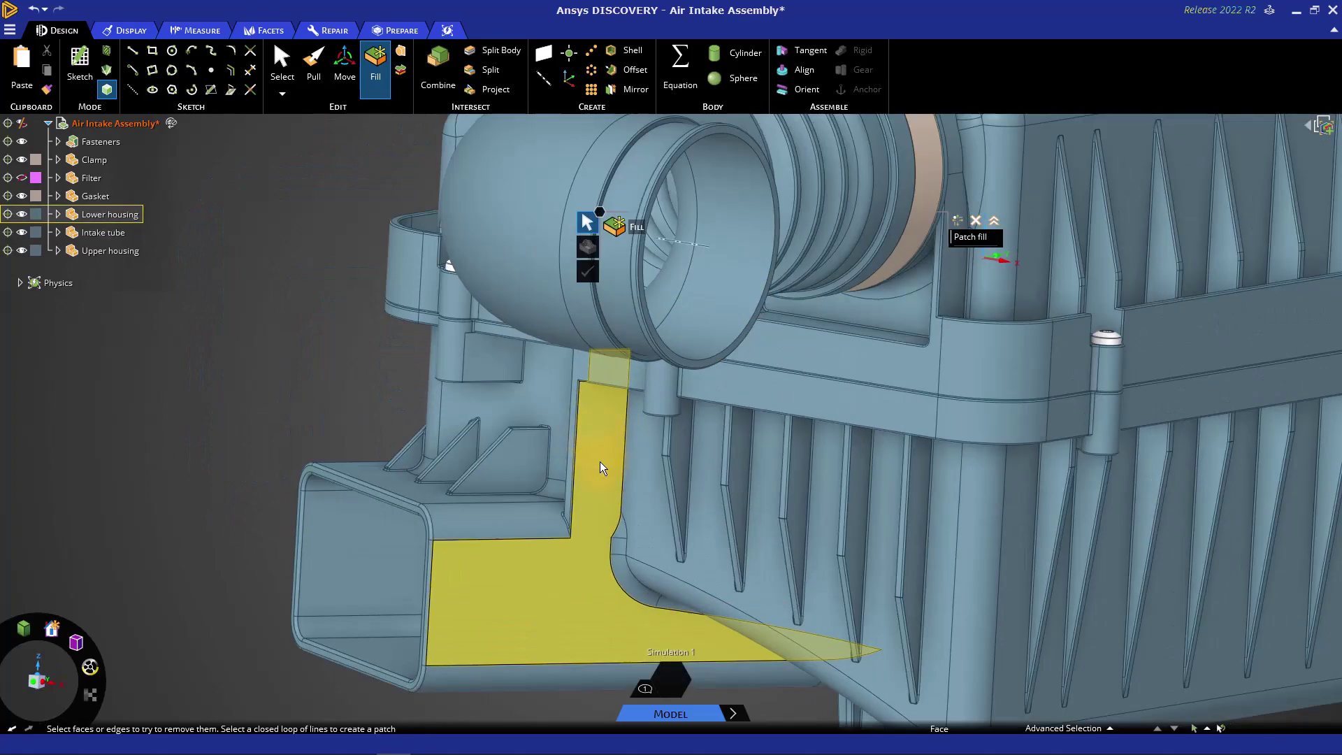
scroll(558, 515, "up", 2)
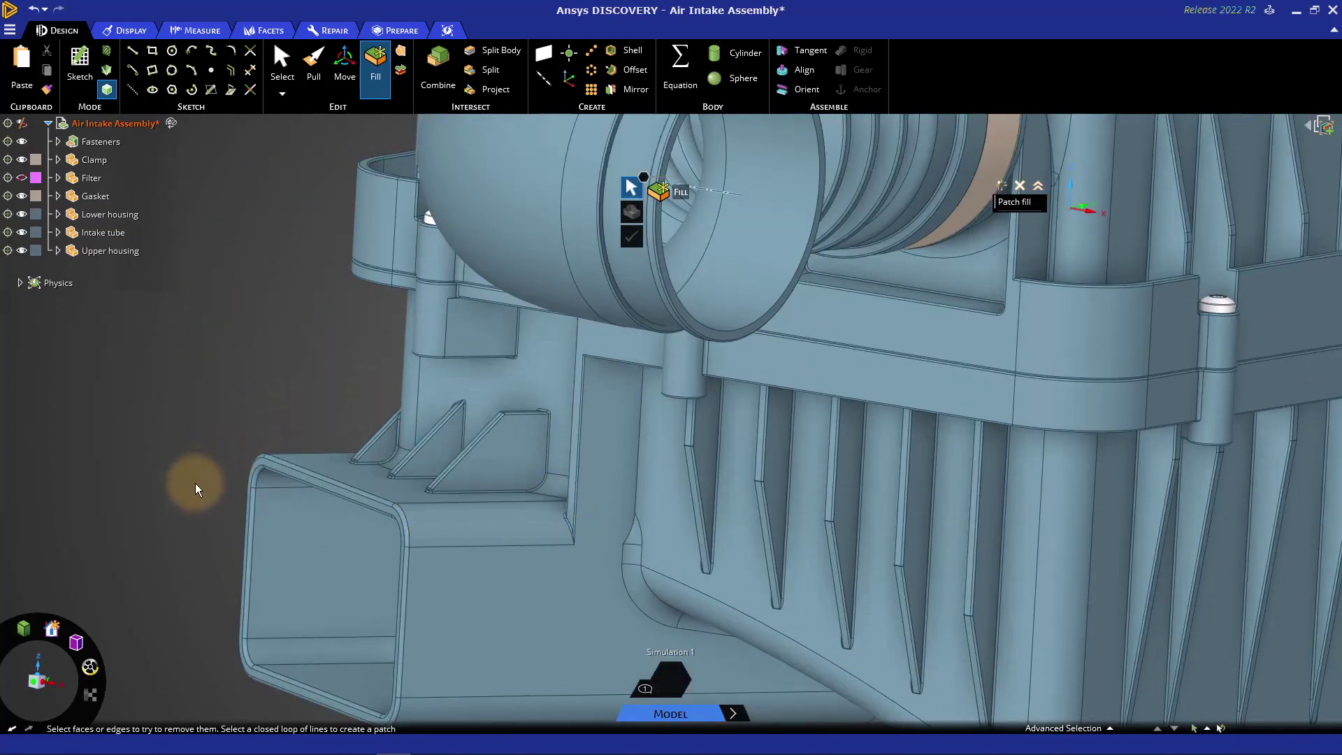
scroll(184, 503, "up", 3)
scroll(258, 510, "up", 2)
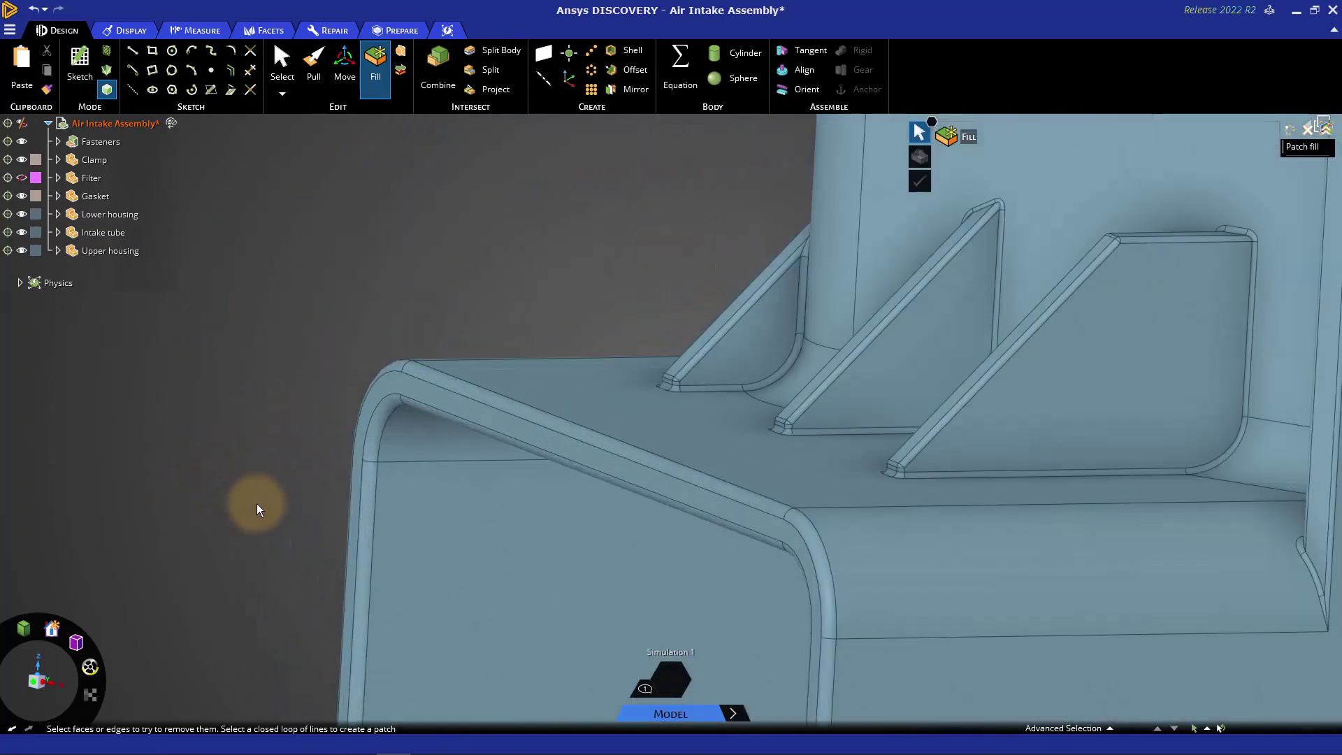
left_click(382, 427)
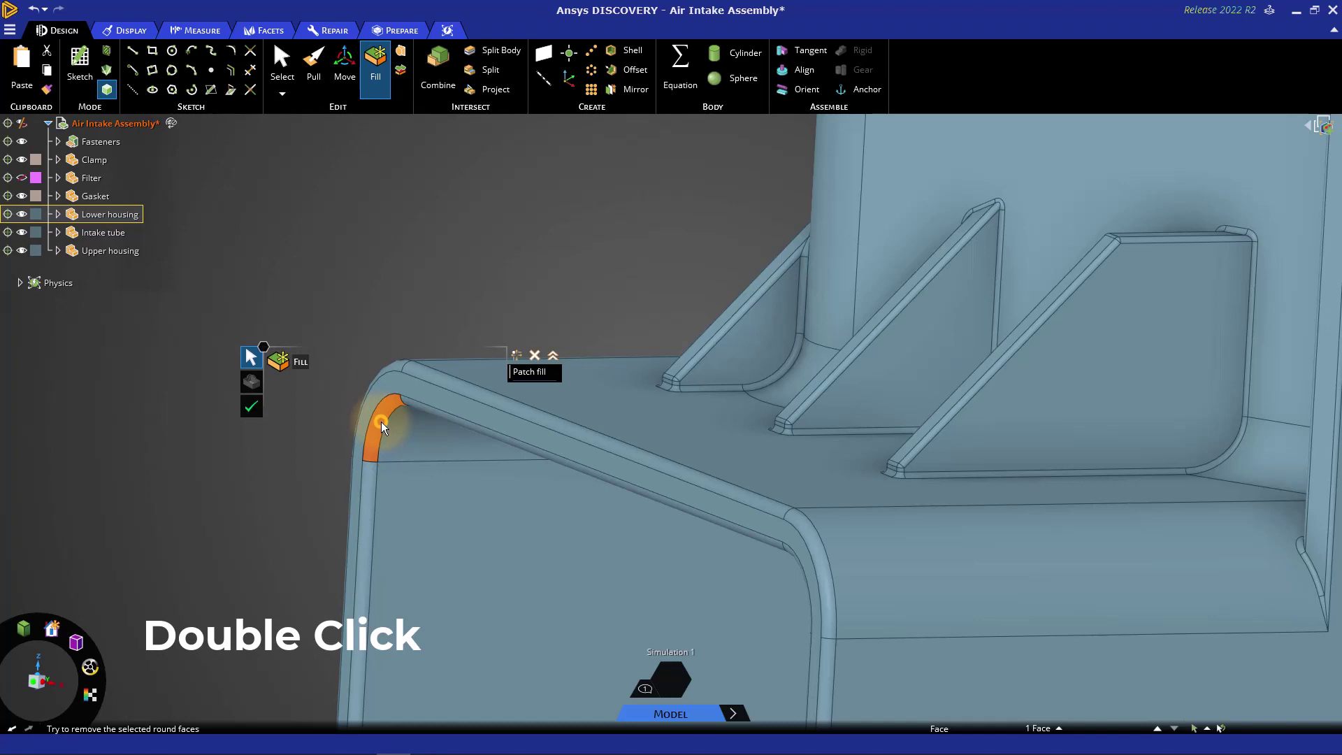
double_click(383, 426)
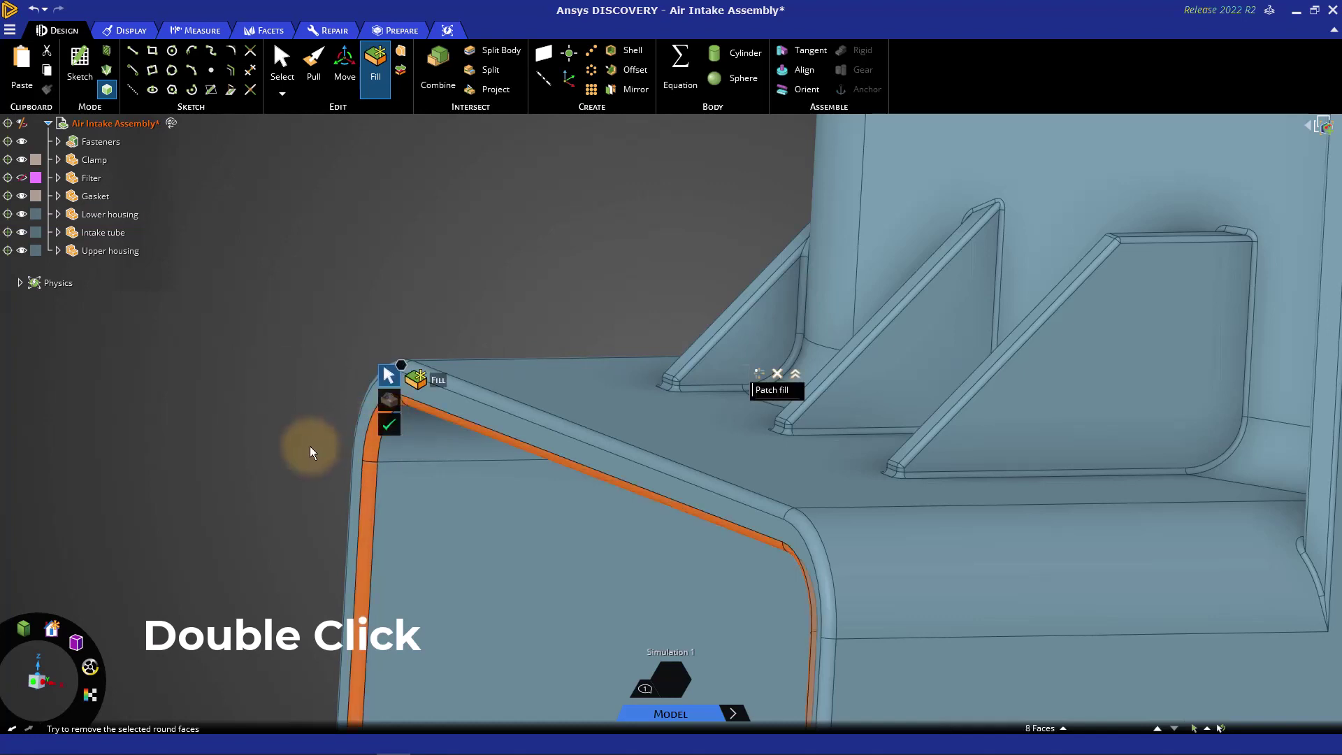
scroll(310, 451, "down", 2)
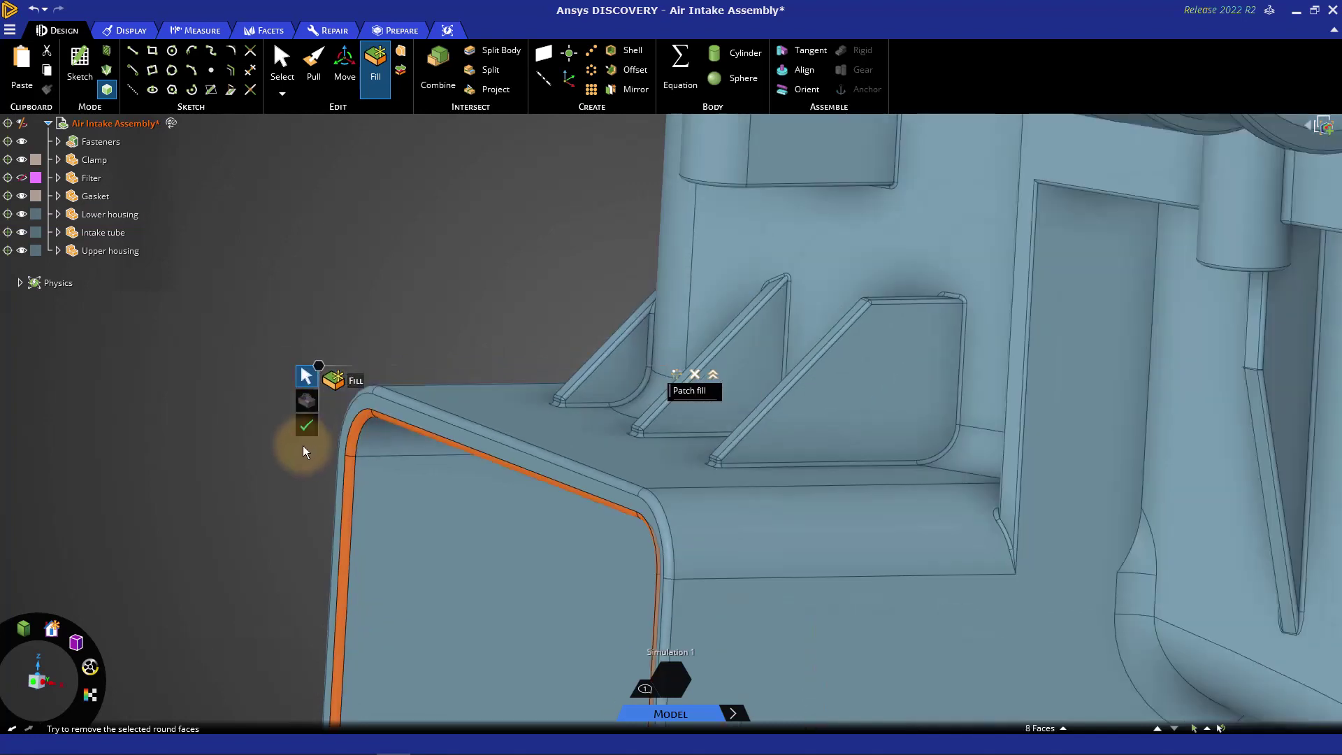
middle_click_drag(473, 465, 486, 235, "shift")
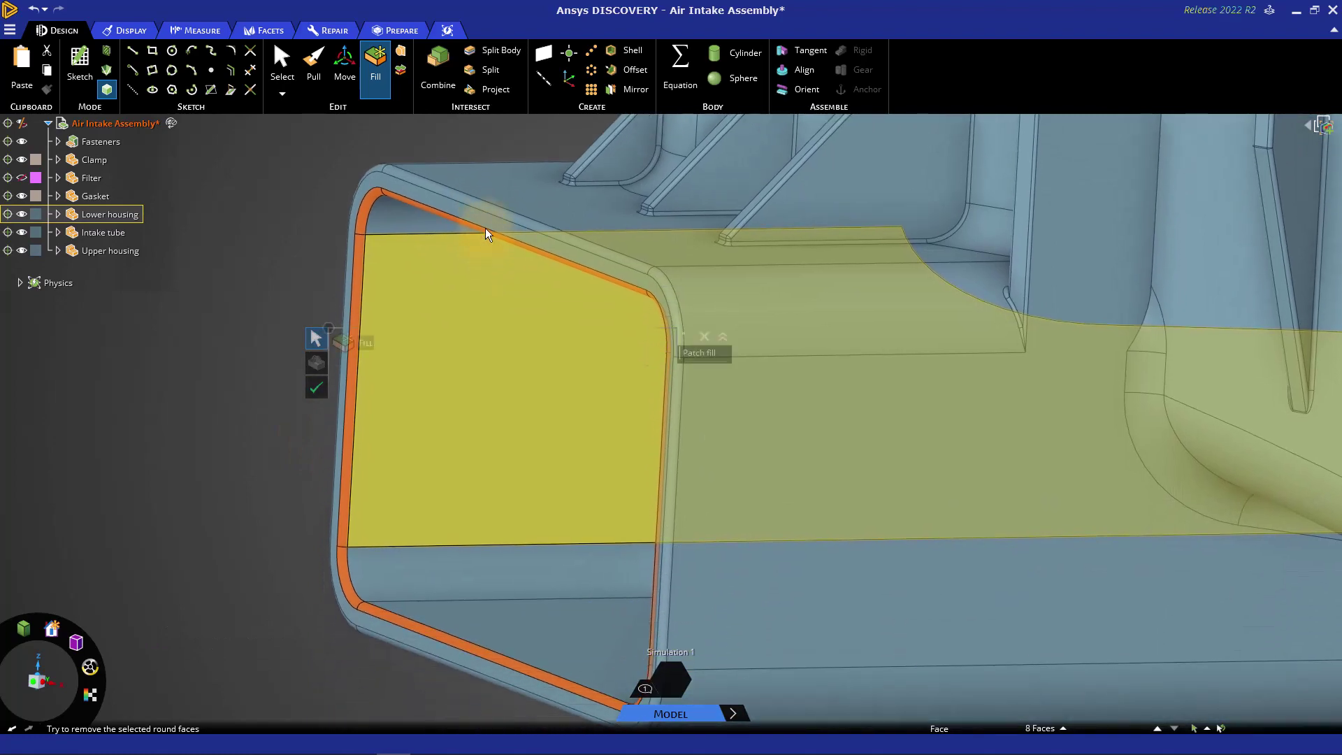
left_click(292, 466)
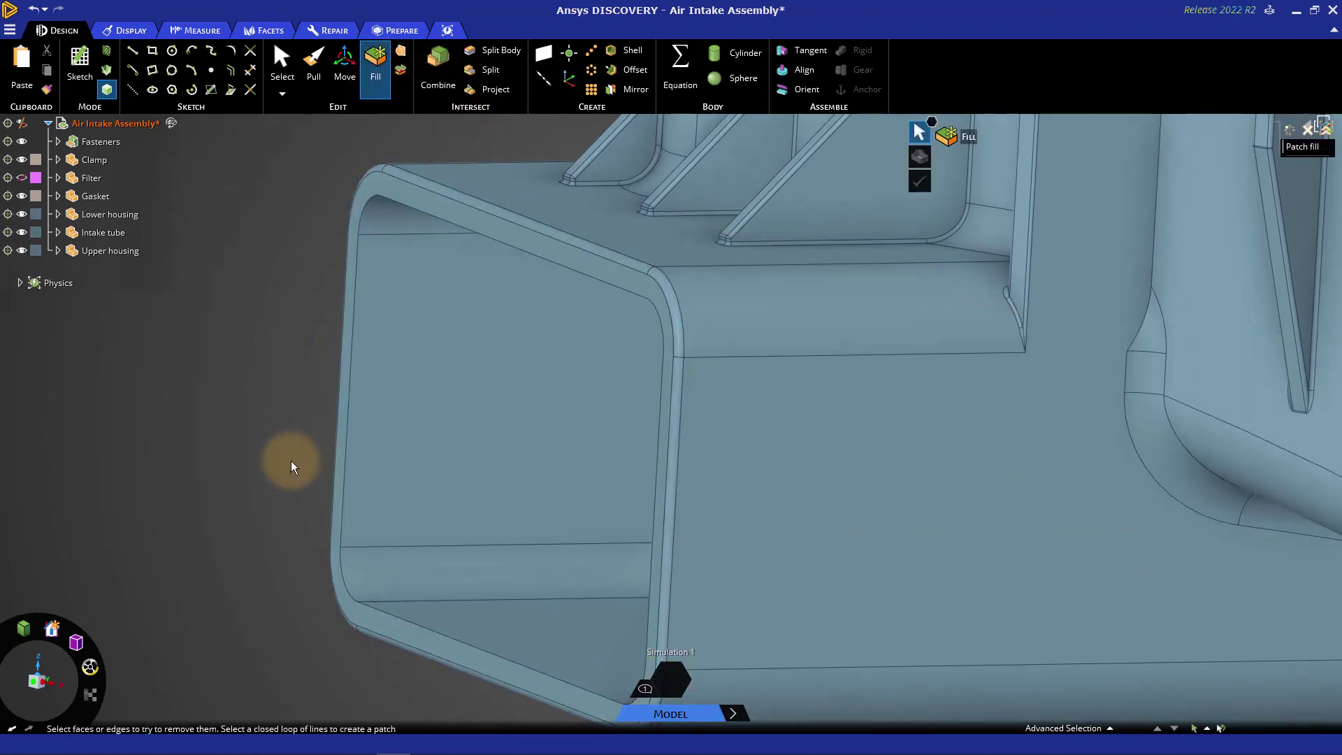
scroll(292, 467, "down", 3)
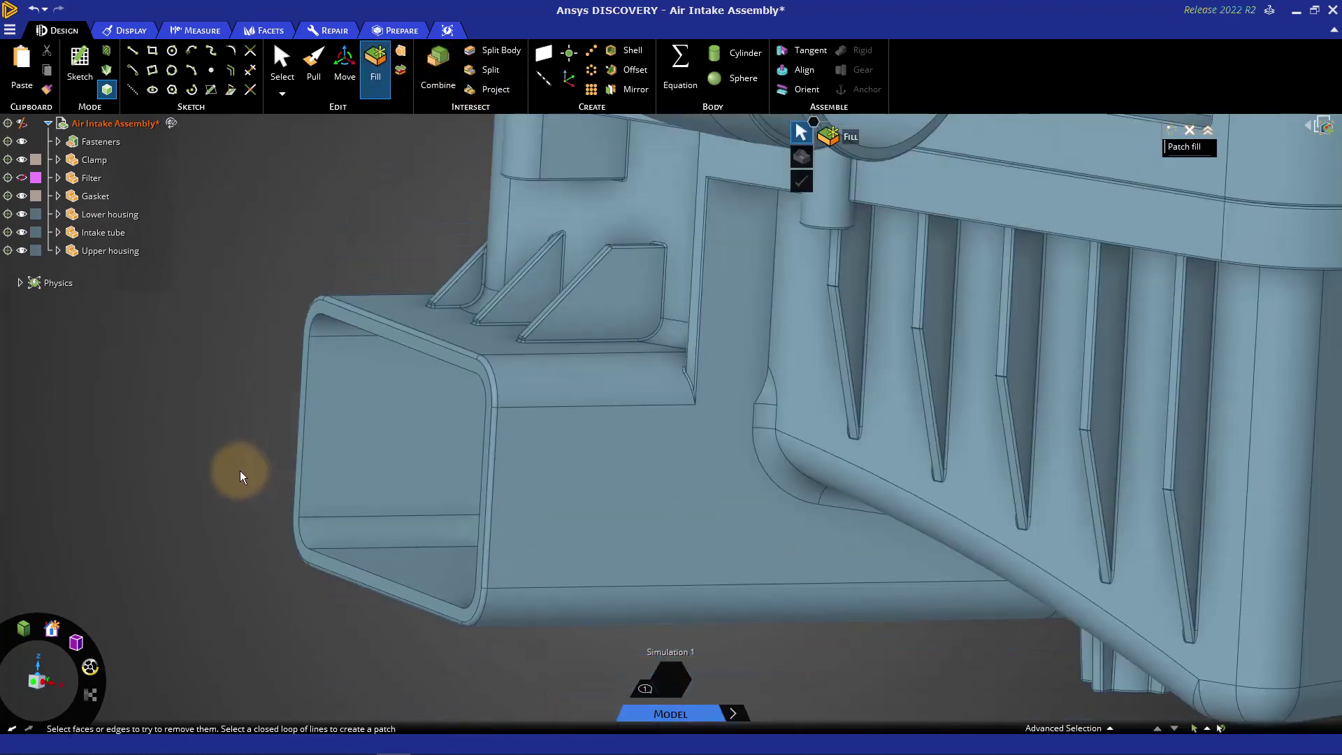
scroll(241, 477, "down", 2)
mouse_move(339, 303)
middle_mouse_down()
mouse_move(353, 366)
mouse_move(555, 224)
mouse_move(573, 261)
mouse_move(615, 225)
mouse_move(539, 353)
mouse_move(549, 336)
middle_mouse_up()
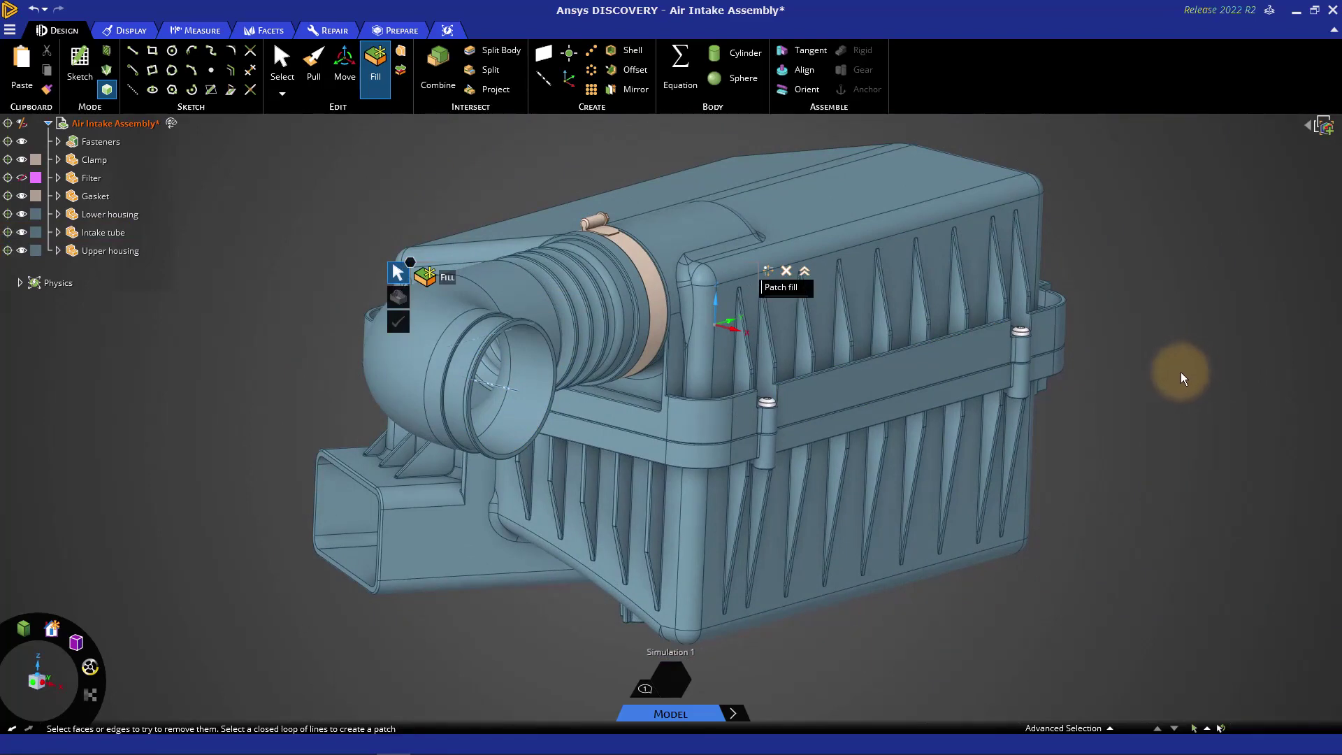
Step: Start Volume Extract, choosing the intake tube rim and duct opening edge loops as boundaries
left_click(378, 32)
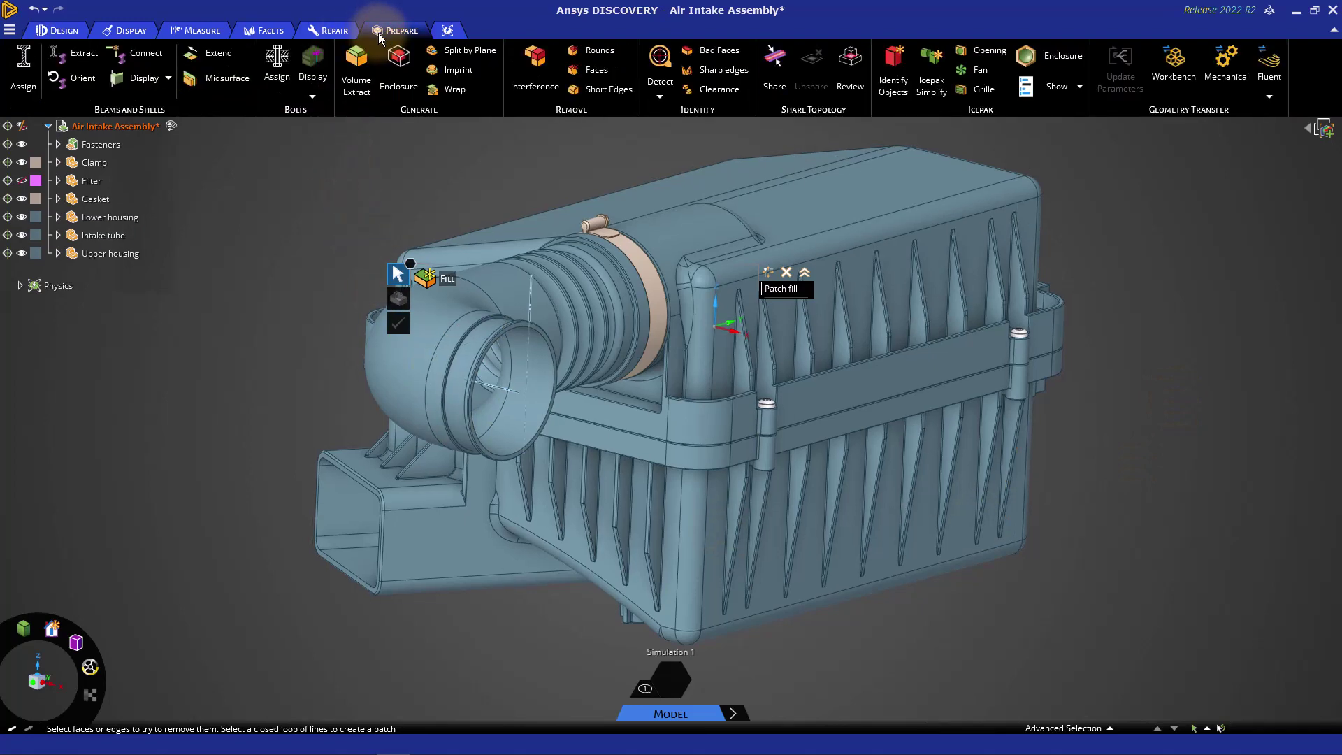
left_click(358, 82)
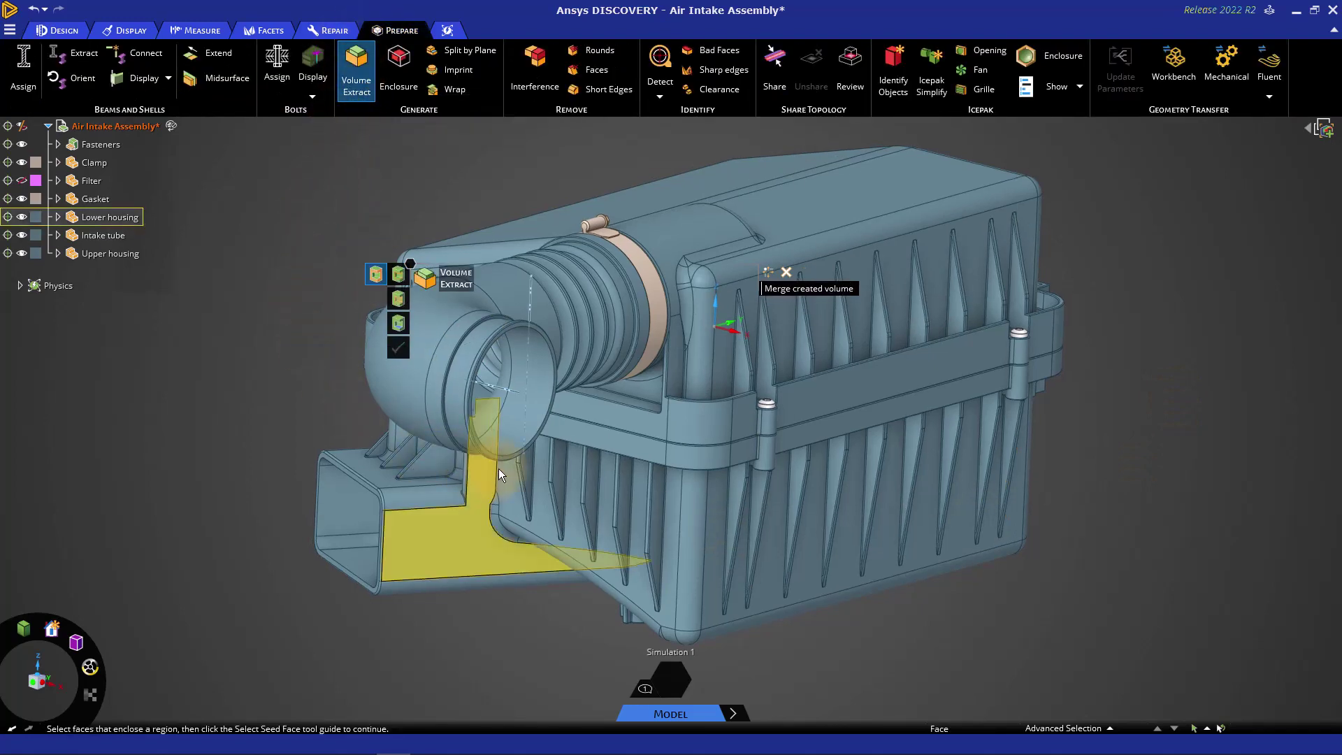
scroll(493, 459, "up", 2)
scroll(499, 449, "up", 3)
left_click(498, 444)
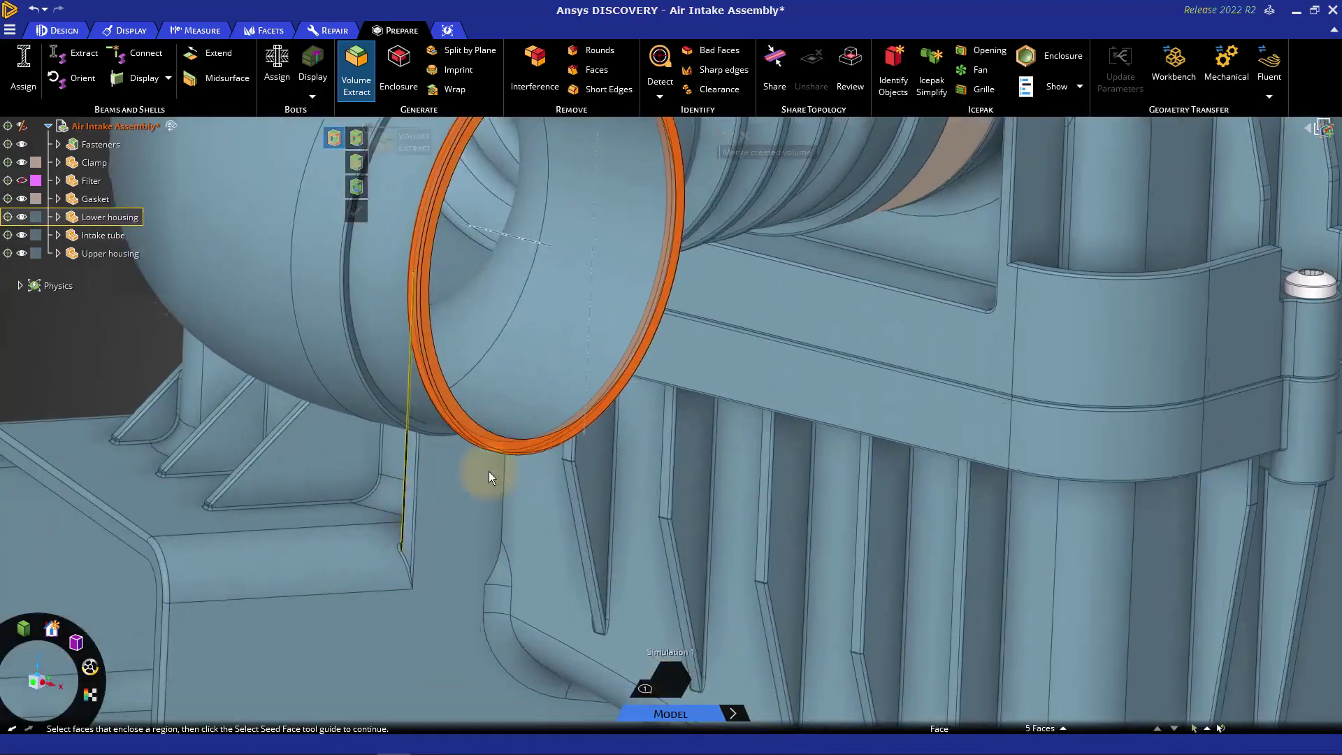
middle_click_drag(488, 471, 733, 381)
left_click(366, 224)
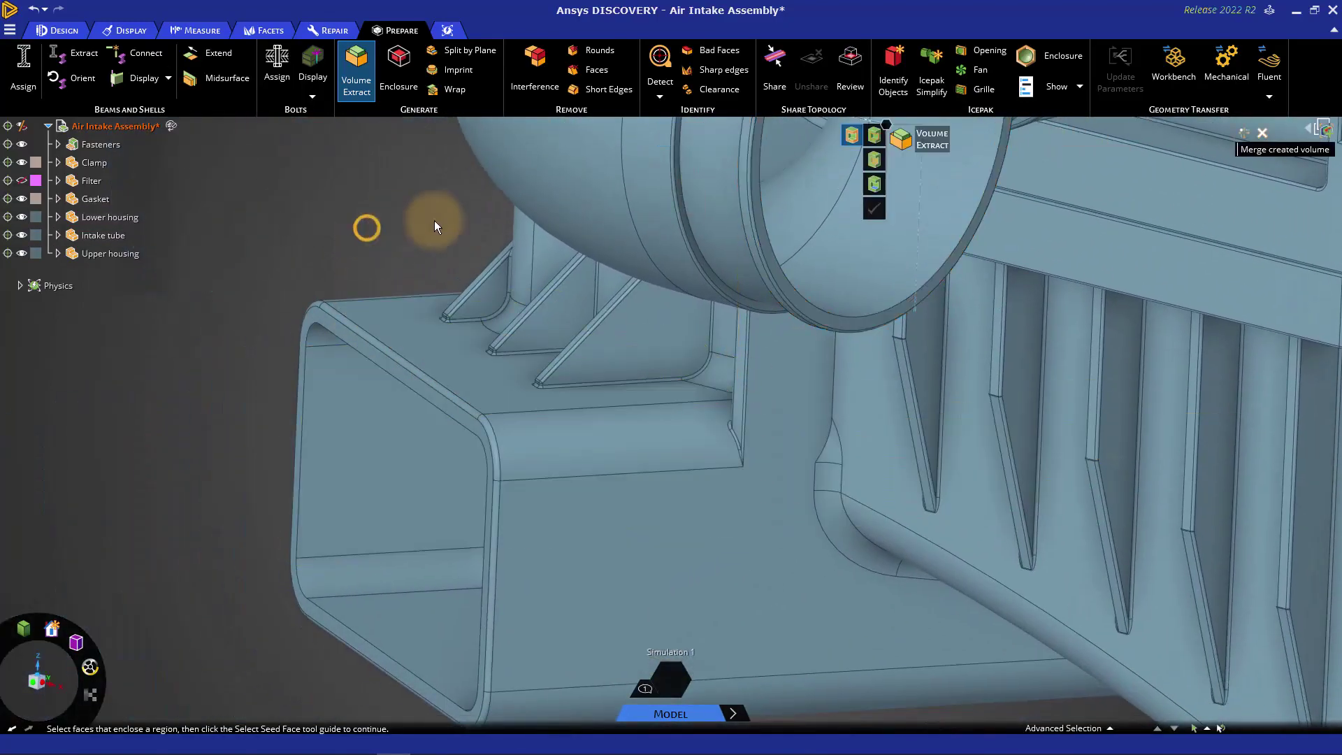
left_click(817, 318)
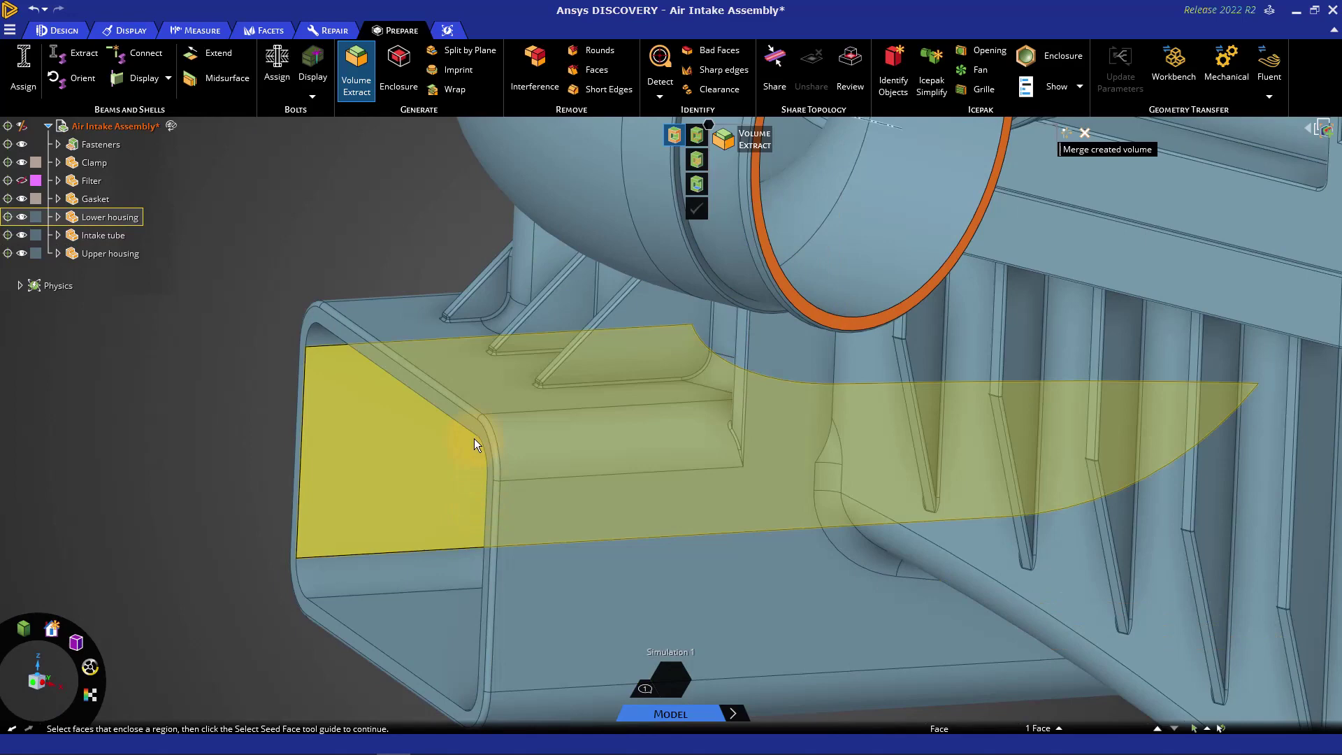
left_click(474, 424)
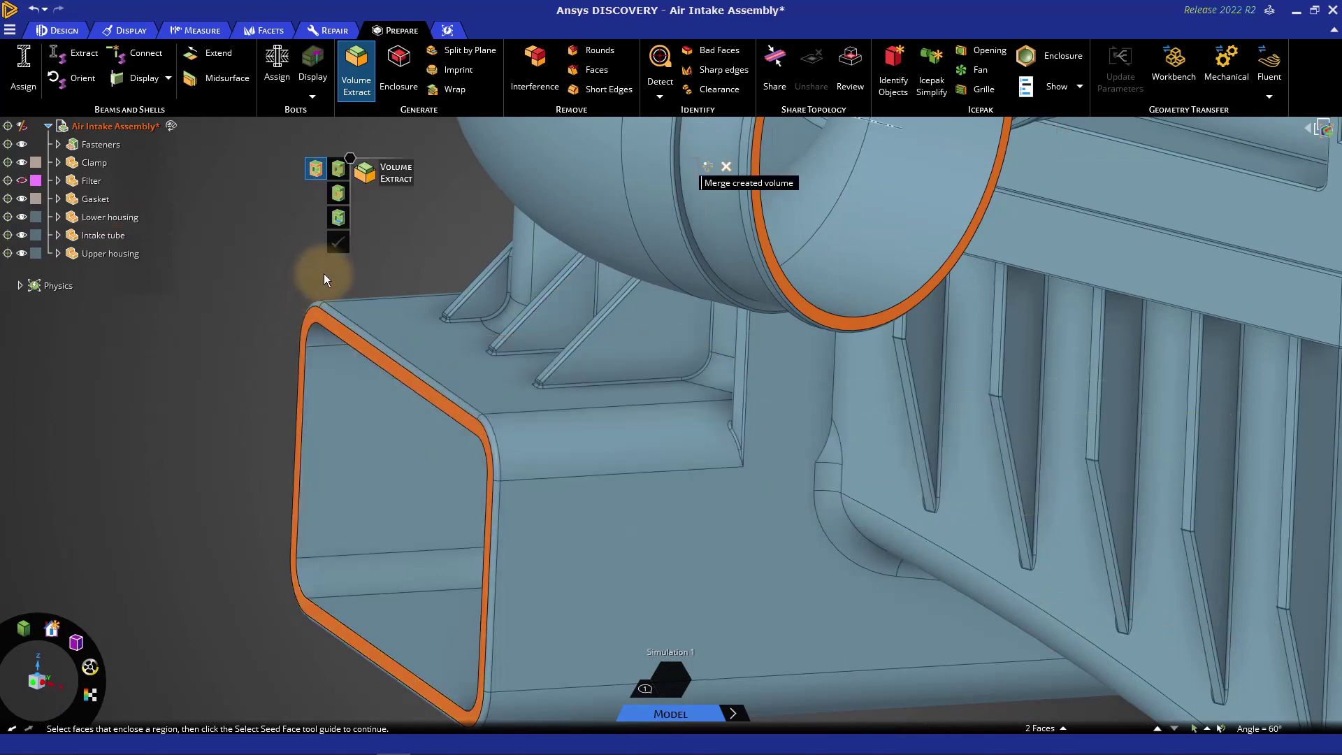
Step: Preview the inside faces, confirm the new Volume, and exit the tool
left_click(338, 218)
scroll(380, 445, "down", 3)
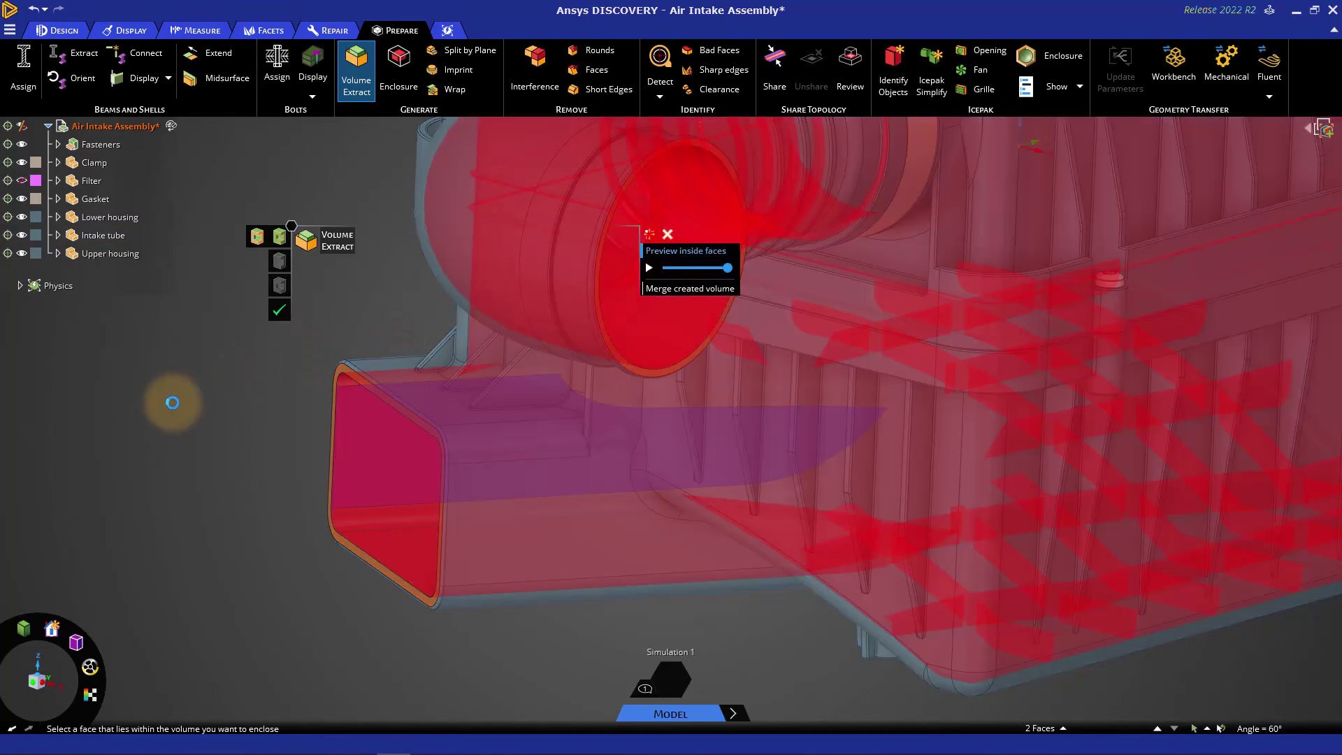
mouse_move(173, 402)
middle_mouse_down()
mouse_move(441, 225)
mouse_move(508, 231)
middle_mouse_up()
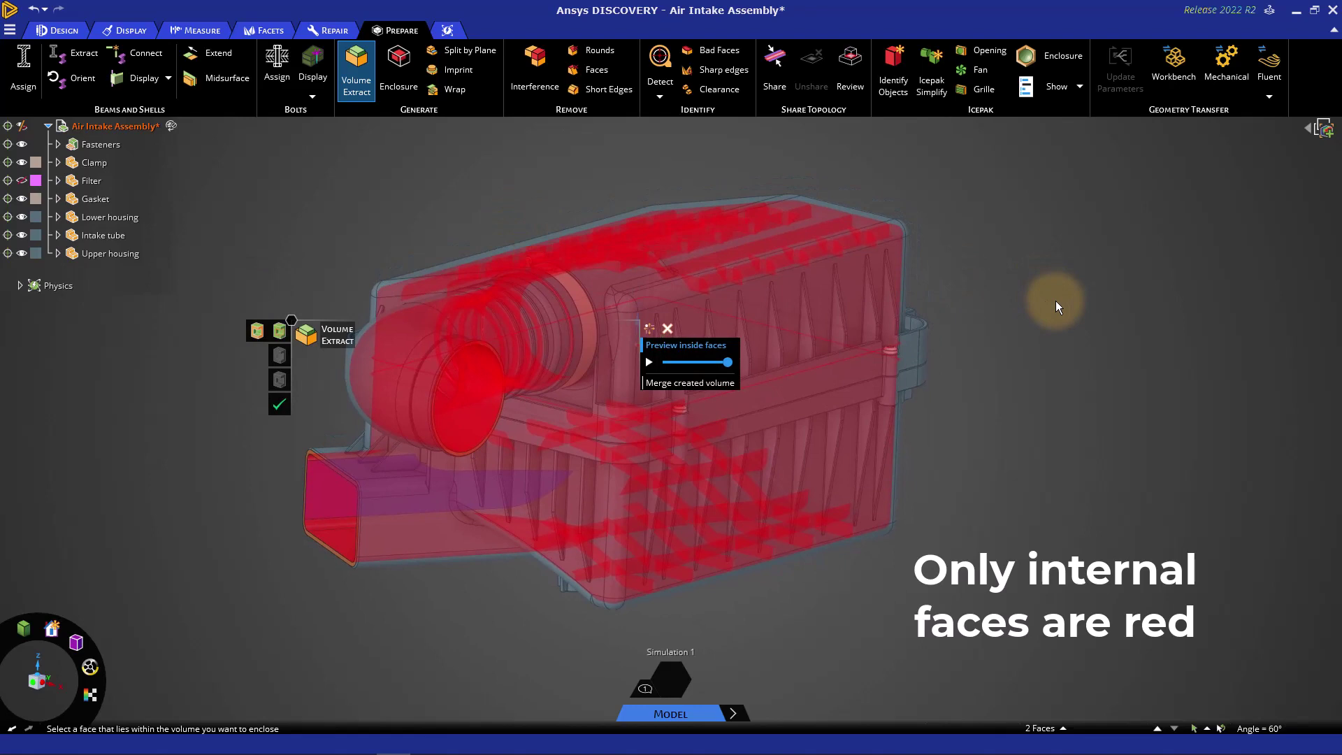
left_click(279, 404)
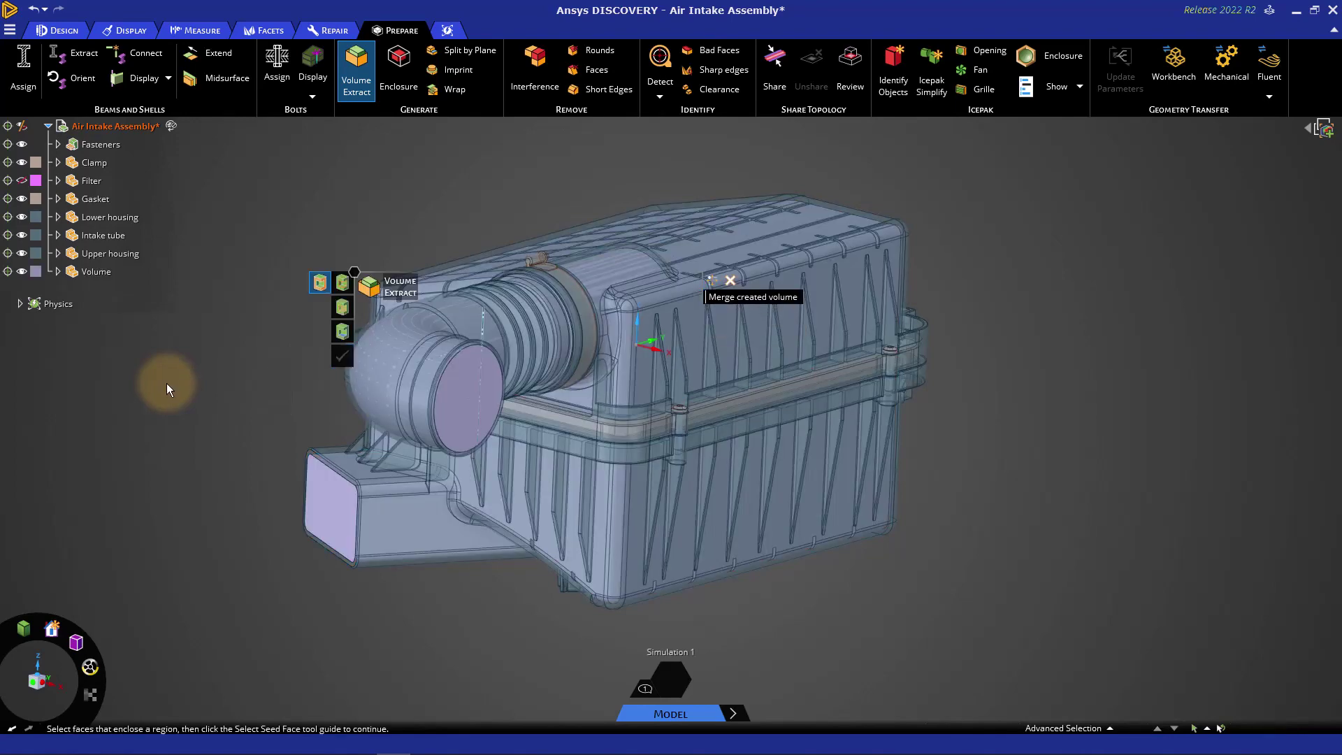
middle_click_drag(179, 378, 214, 410)
key("Escape")
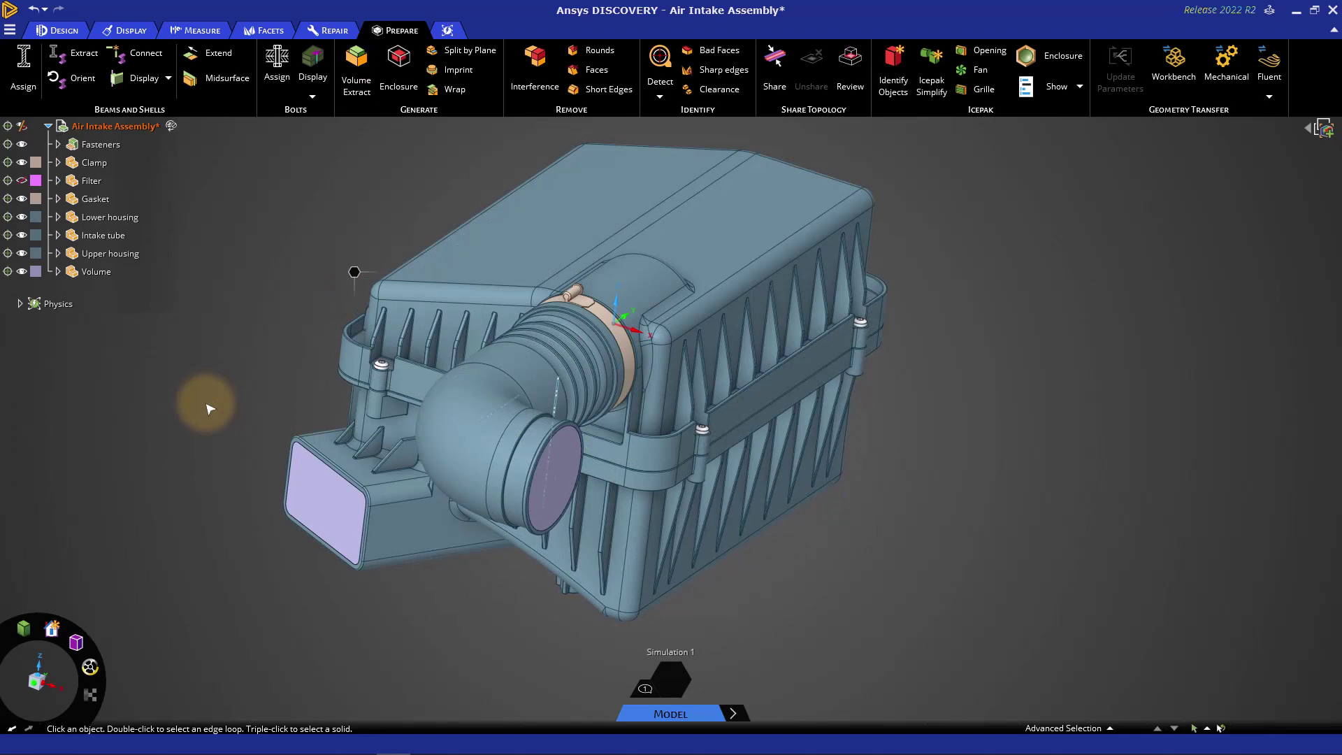
Step: In Design, expand the Volume component and select its Volume body
left_click(61, 29)
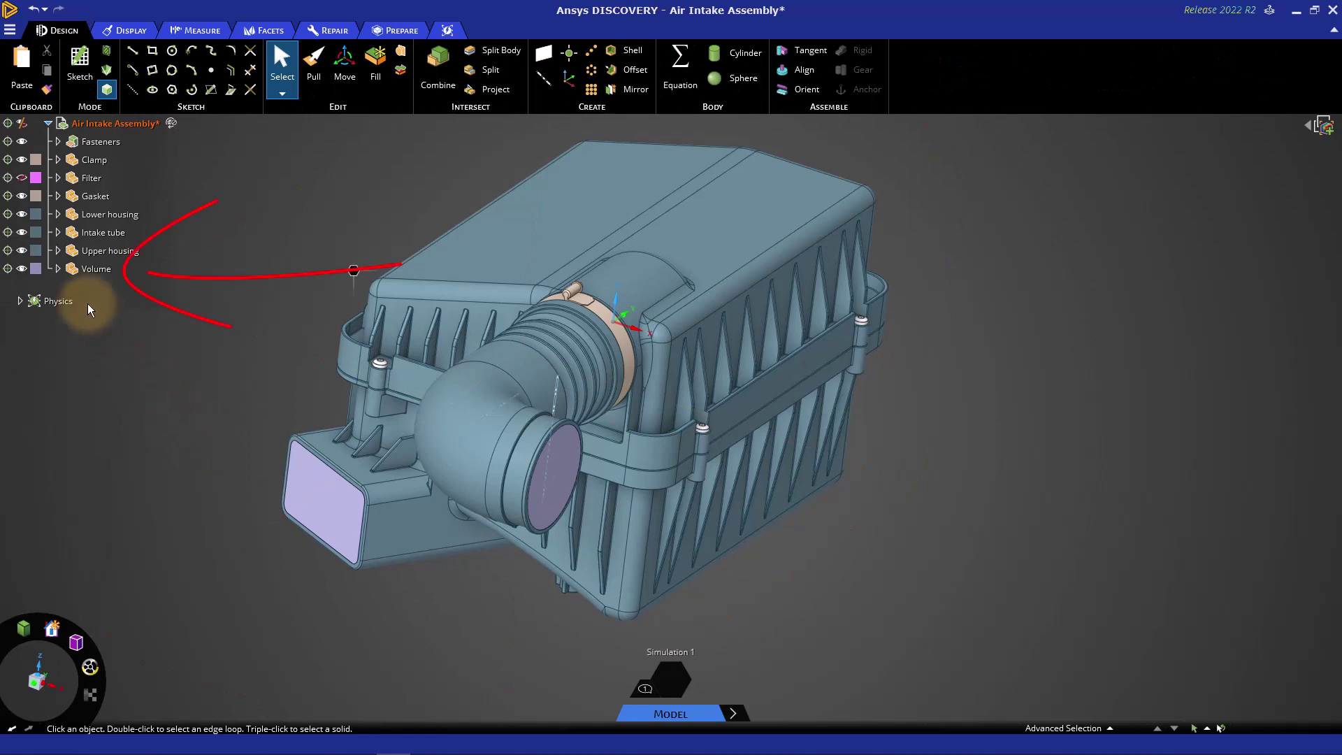
left_click(74, 271)
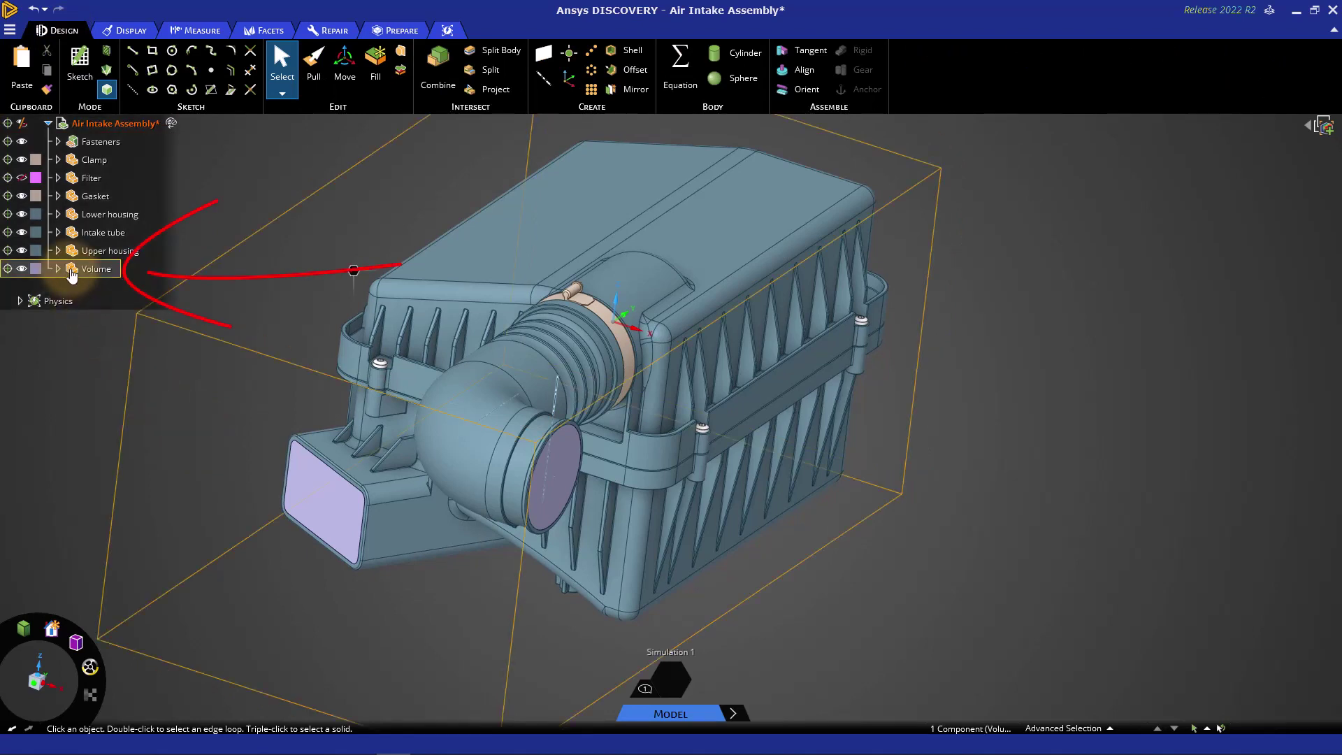
left_click(59, 270)
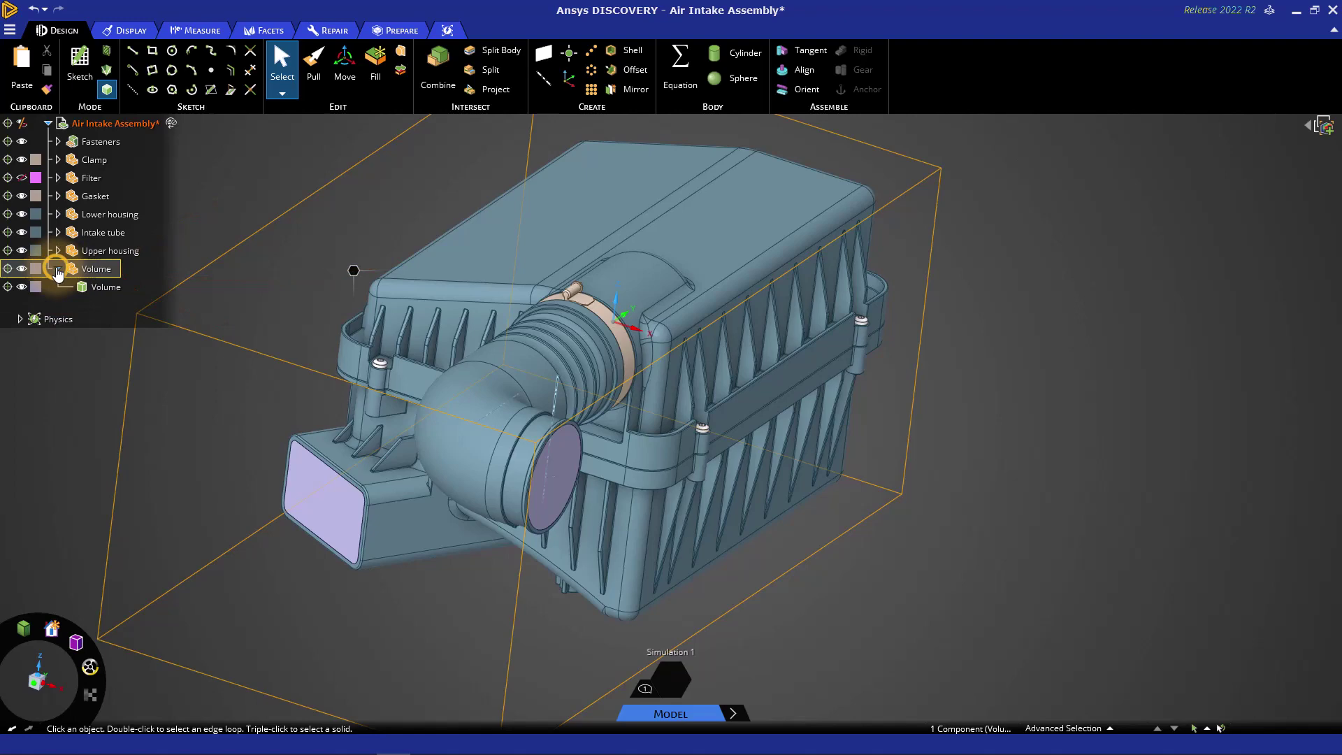
left_click(88, 289)
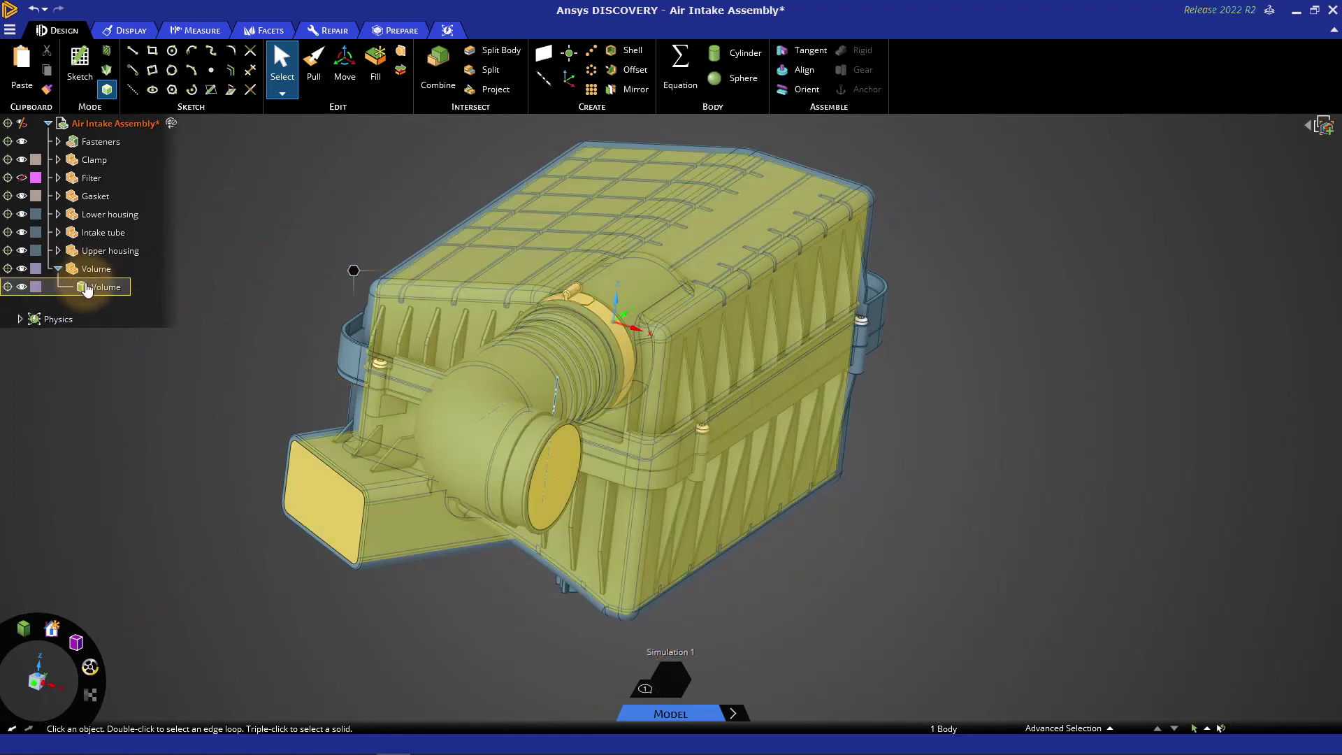
left_click(88, 290)
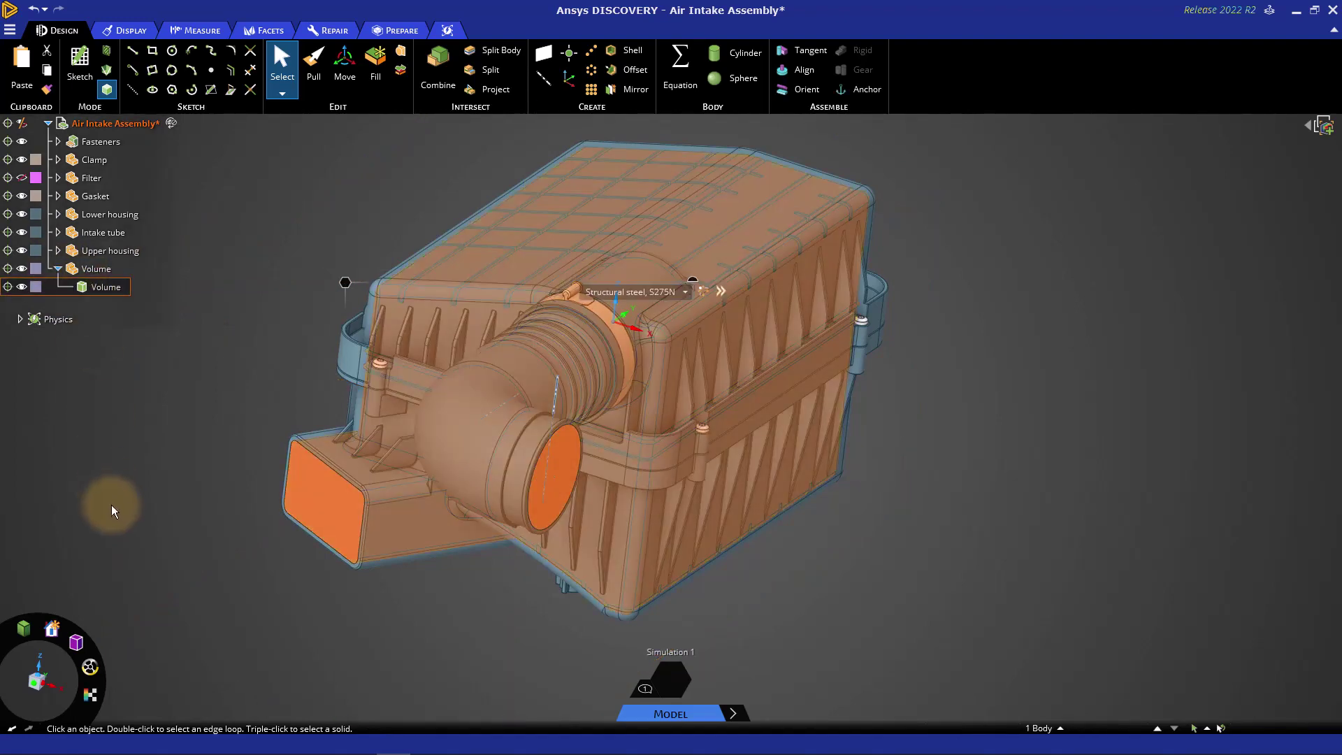
left_click(152, 480)
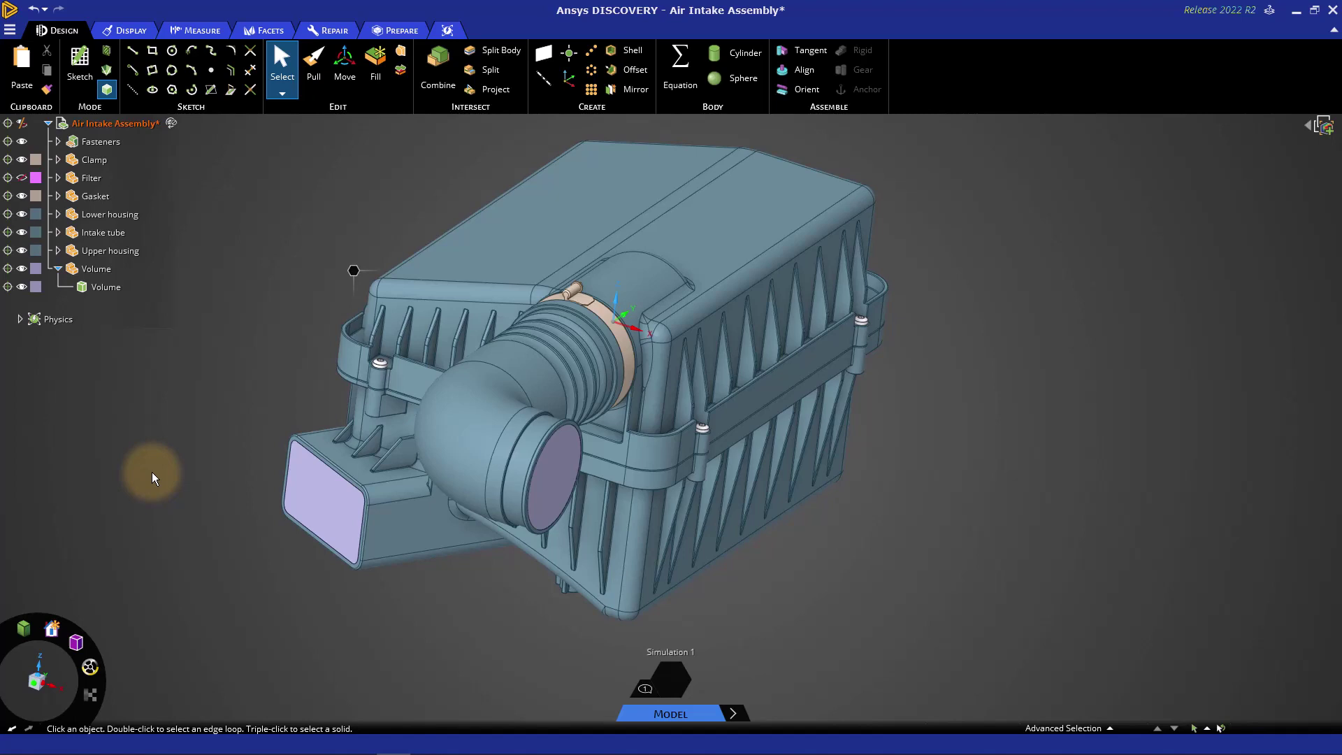
Step: Hide everything except the fluid volume and snap to a straight side view
left_click(324, 491)
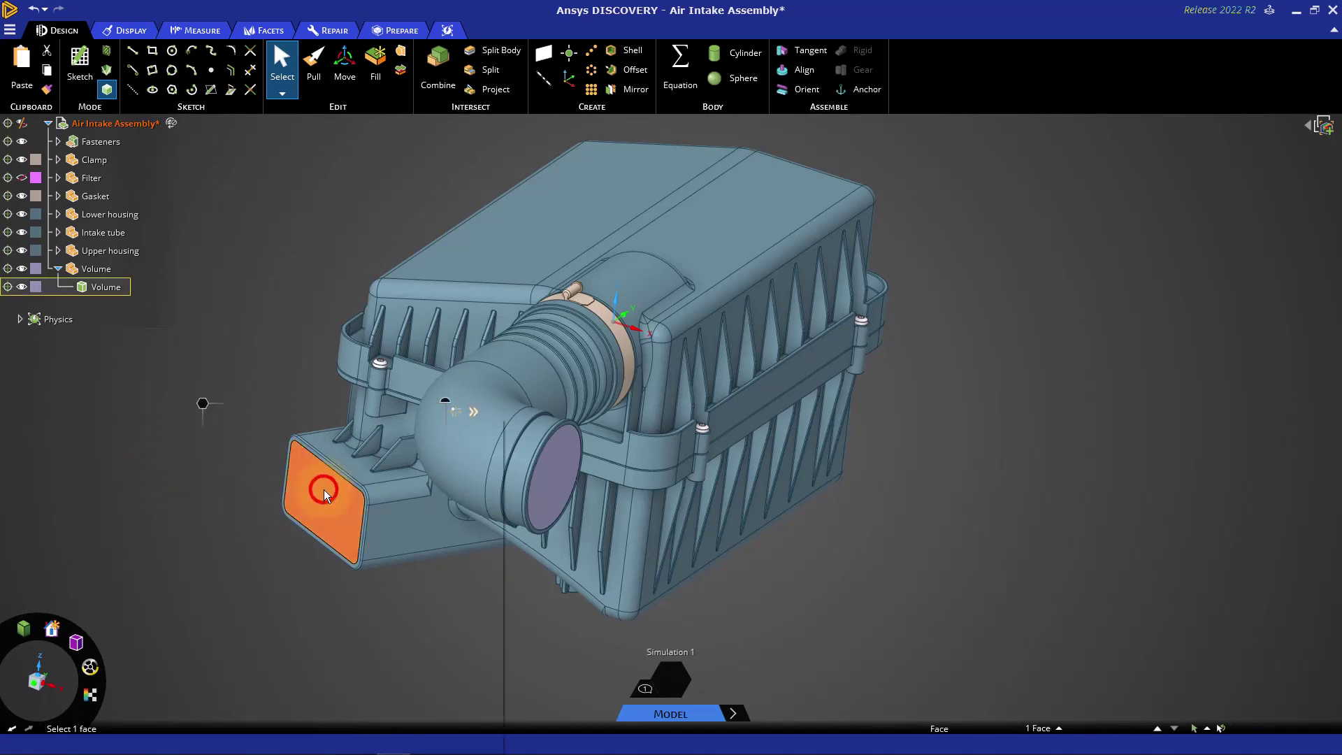
right_click(323, 492)
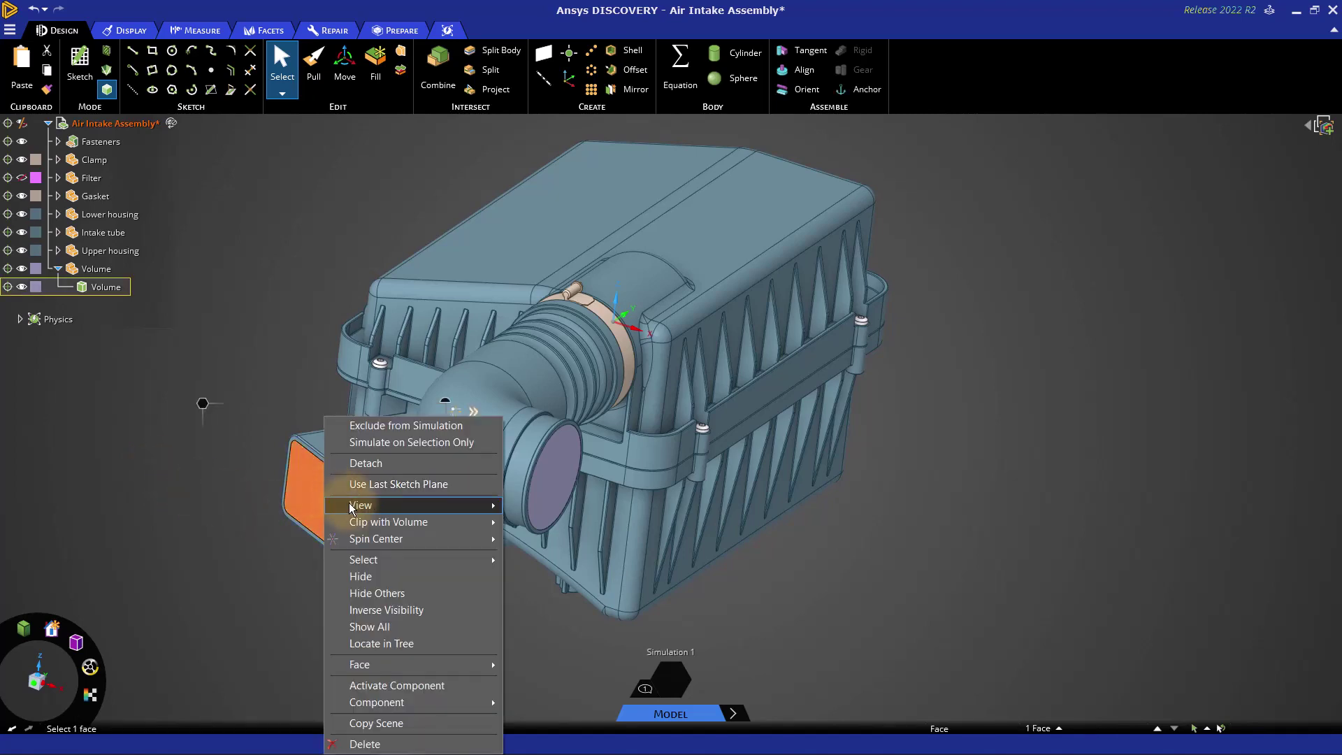
left_click(388, 595)
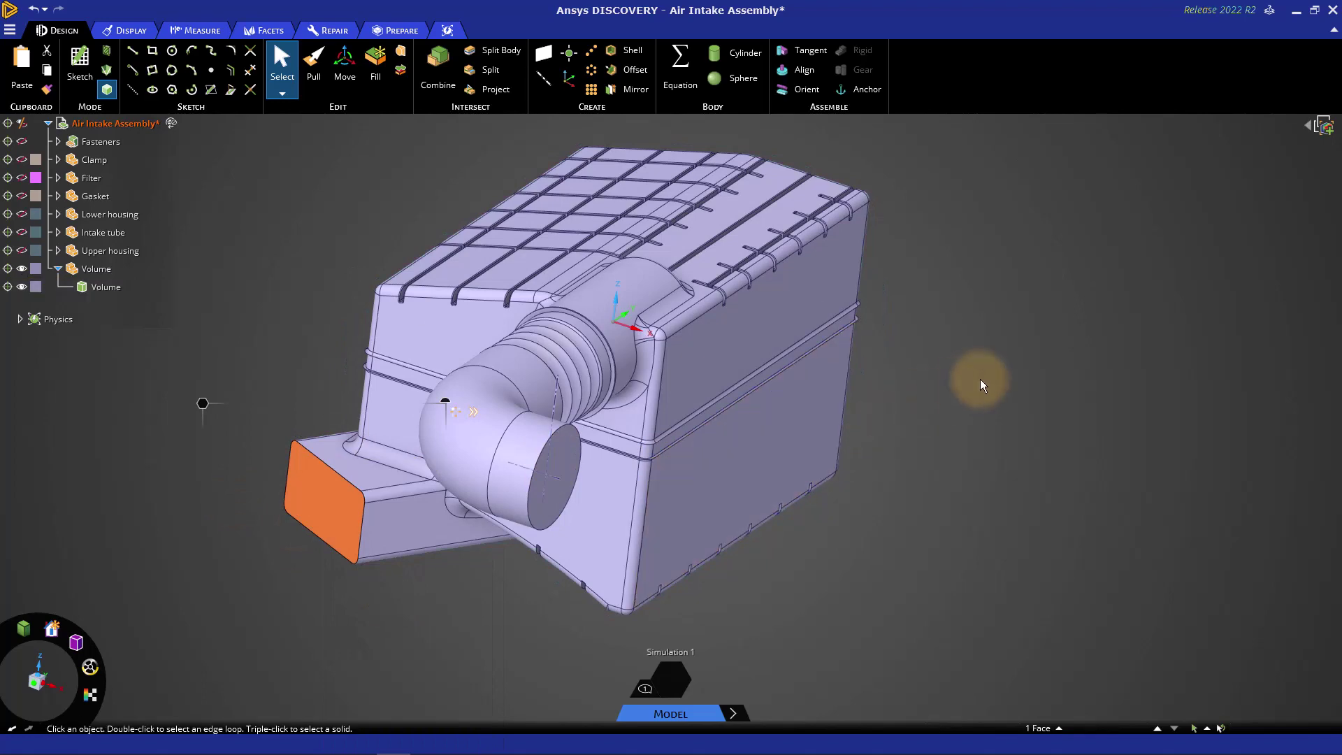
middle_click_drag(981, 386, 909, 311)
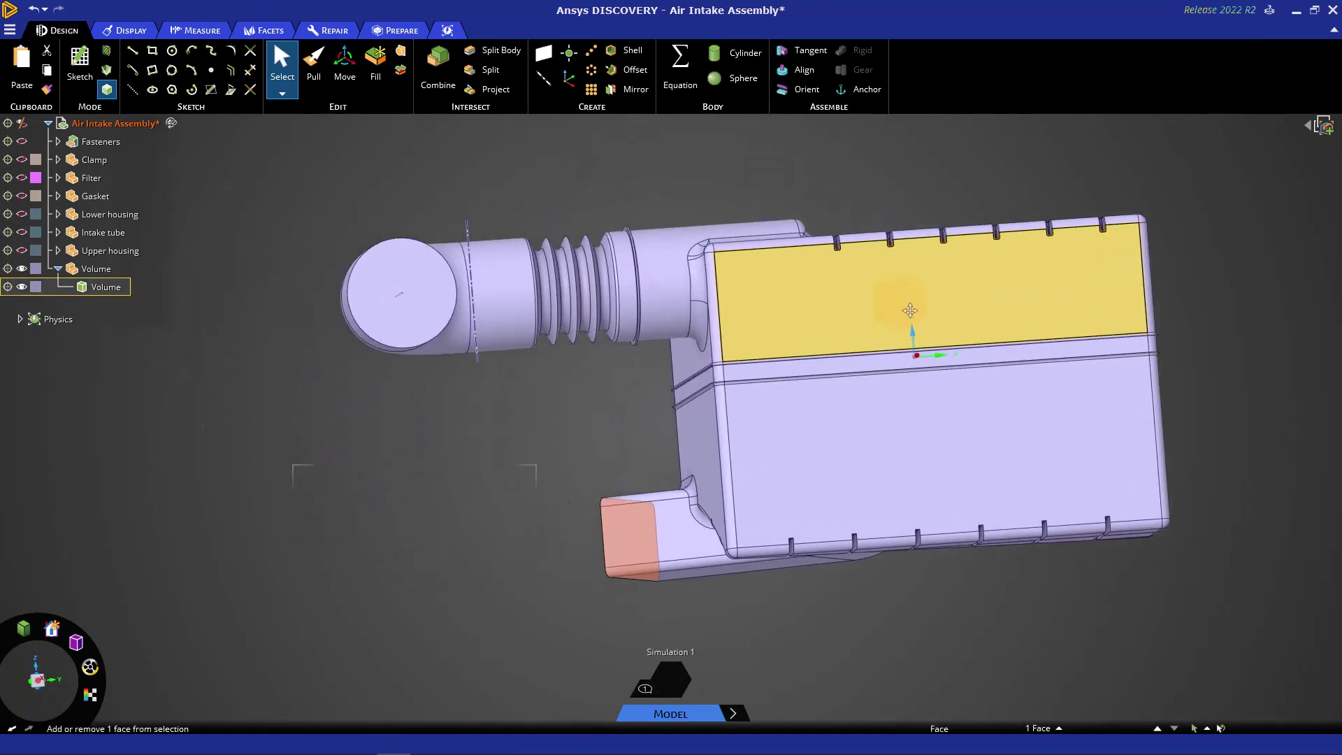
mouse_move(870, 309)
middle_mouse_down()
mouse_move(849, 303)
mouse_move(866, 307)
middle_mouse_up()
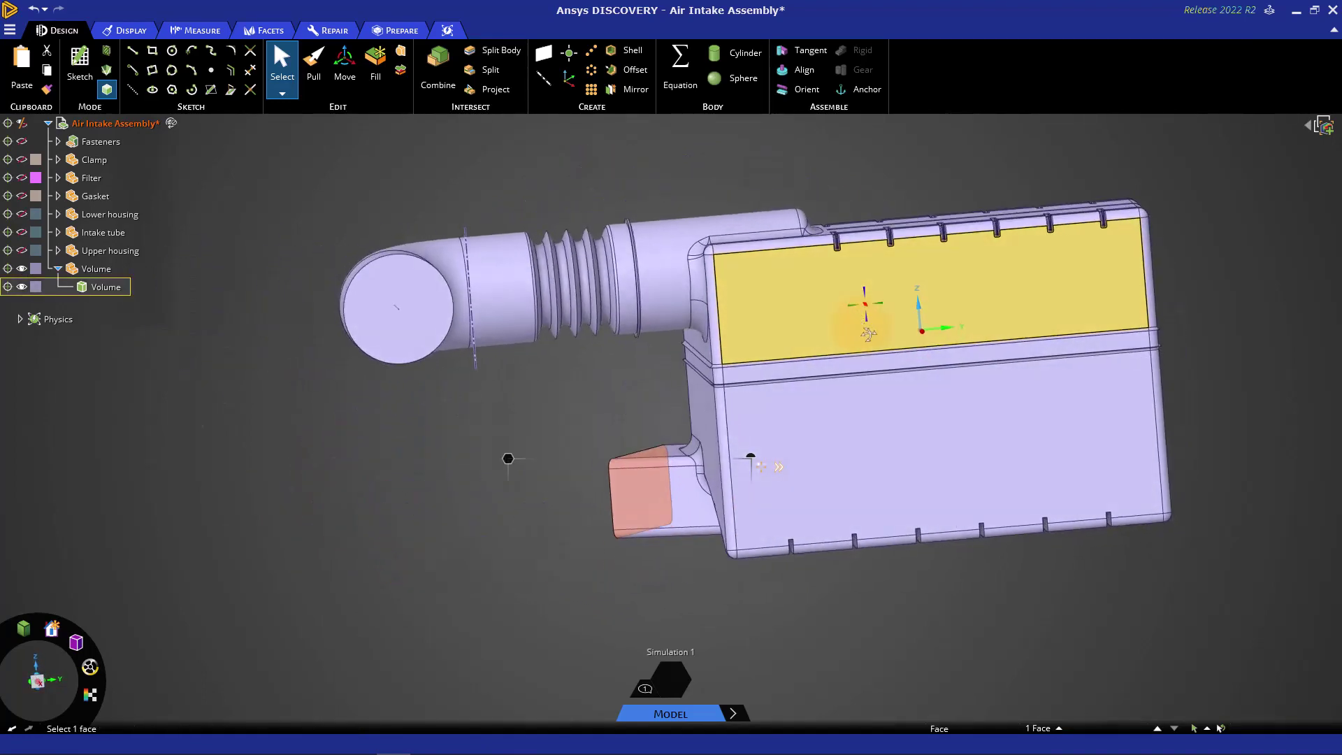
left_click(38, 684)
Step: Box-select the four thin ring faces where the intake duct meets the bellows
left_click(399, 502)
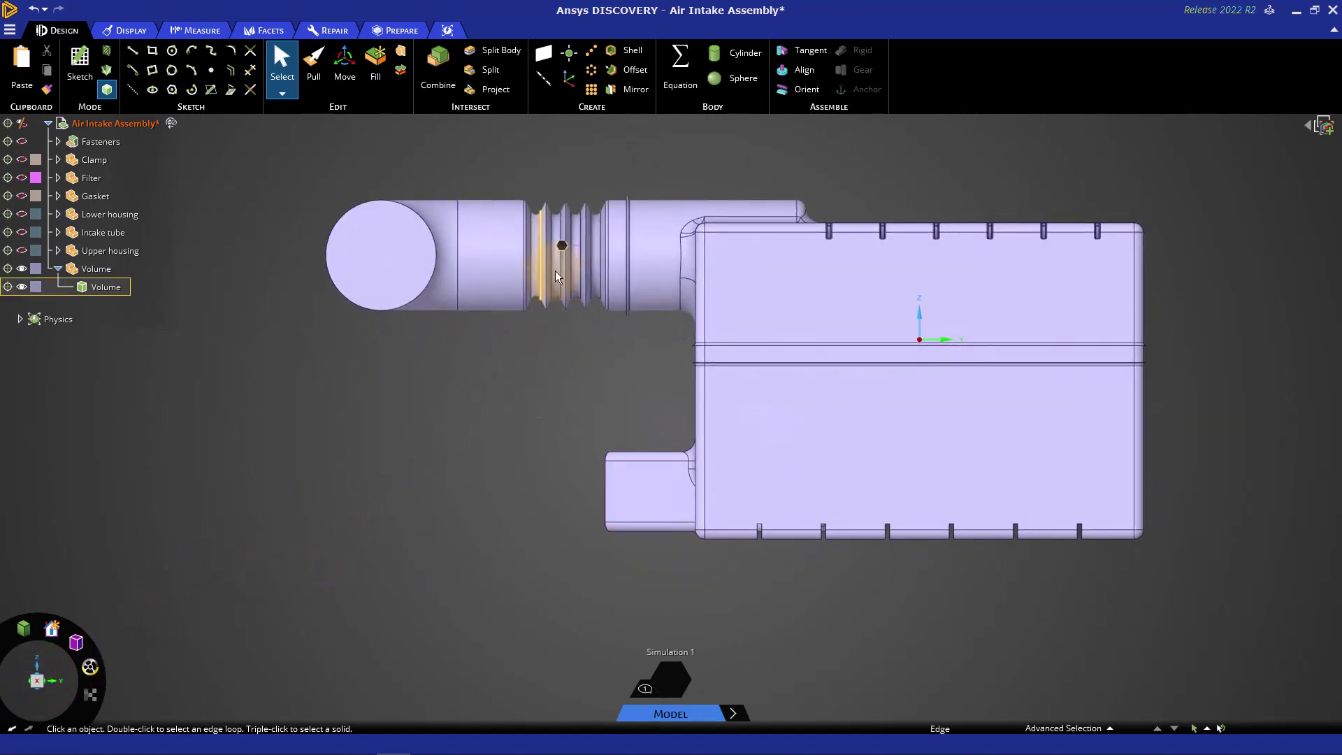
scroll(653, 180, "up", 2)
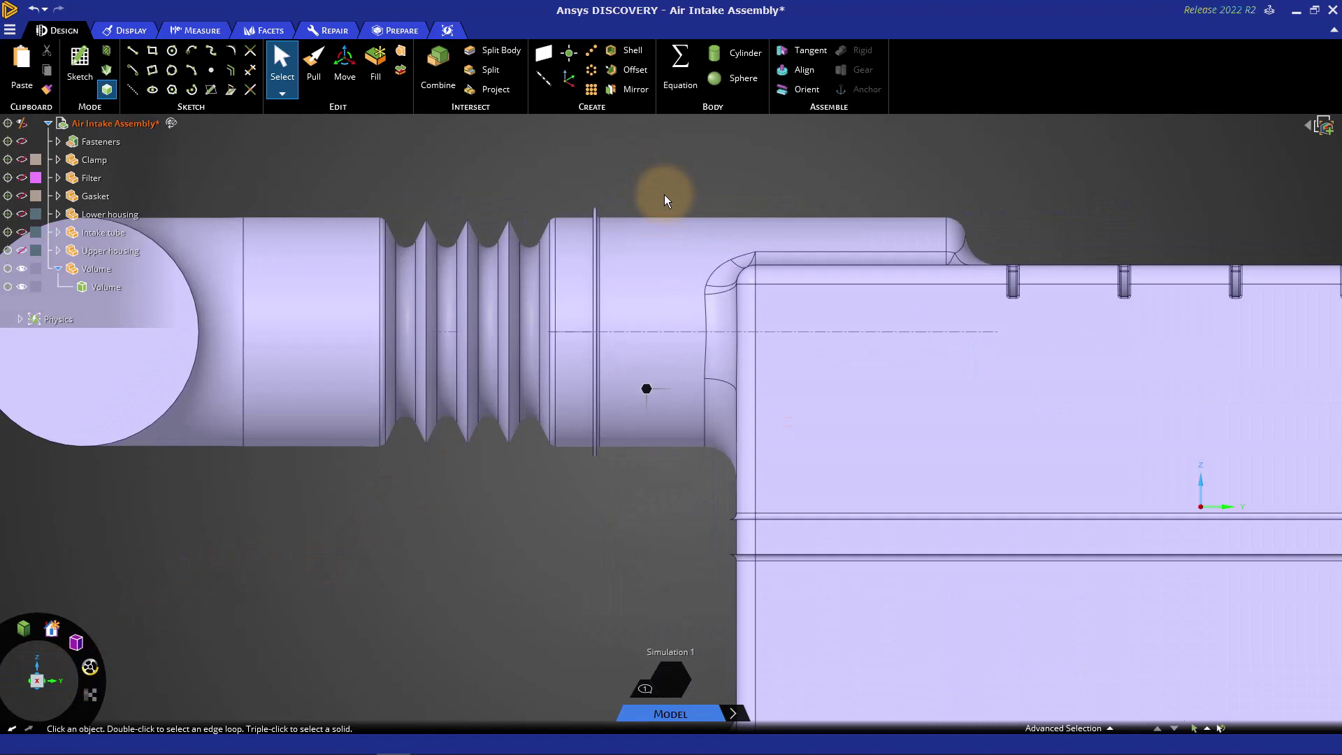
scroll(664, 199, "up", 2)
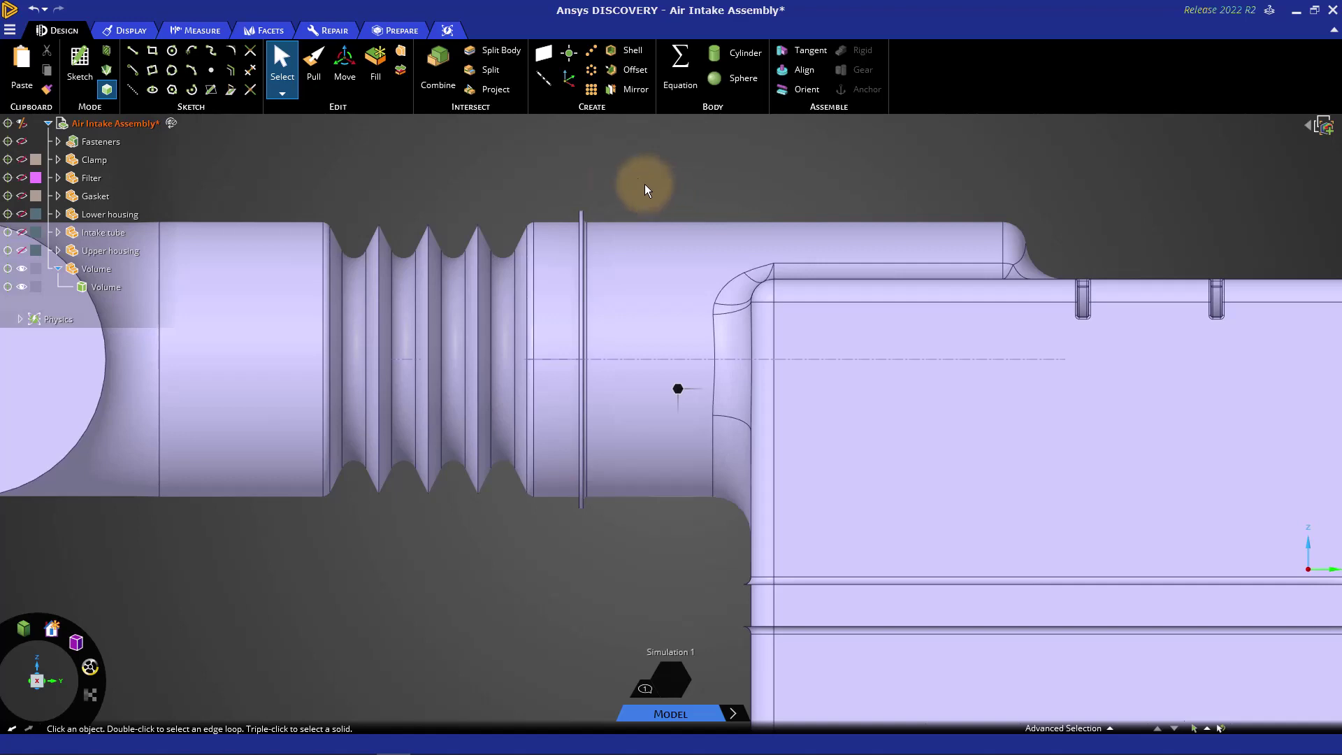
left_click_drag(563, 190, 618, 555)
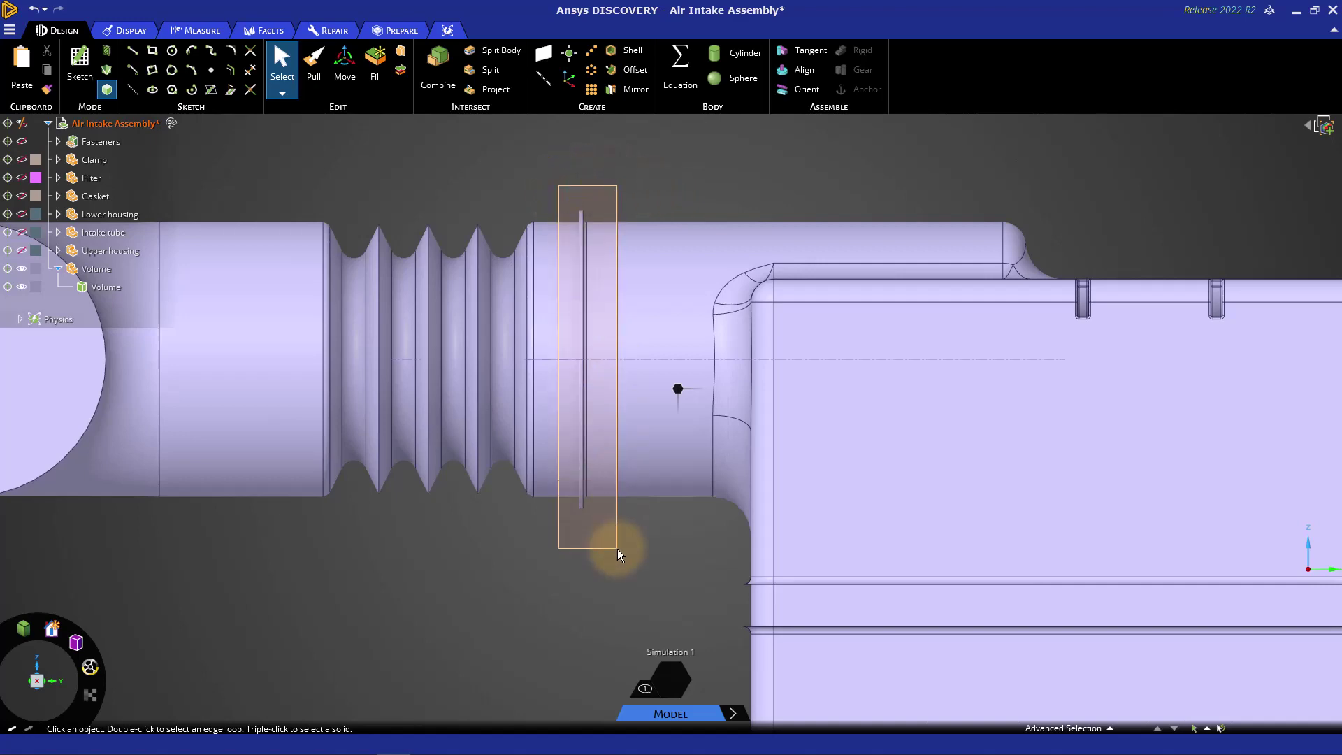
middle_click_drag(552, 344, 613, 349)
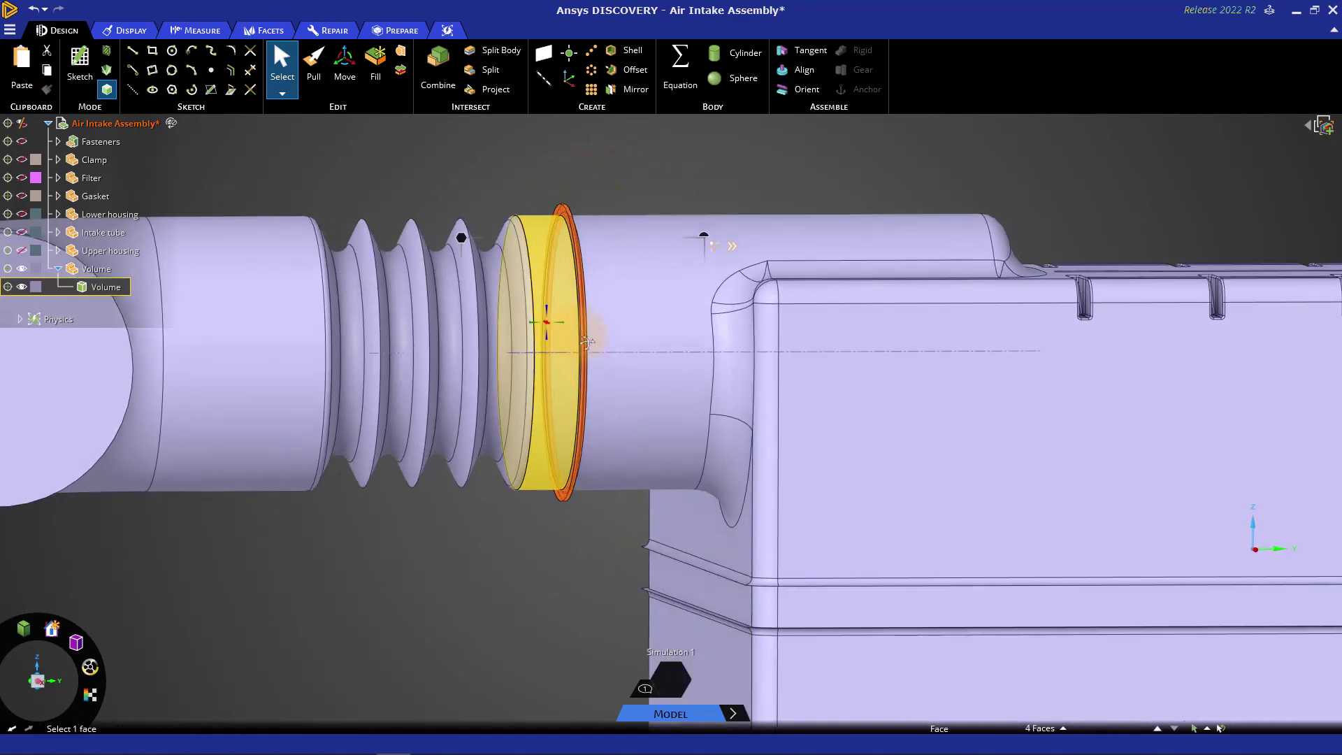
middle_click_drag(524, 155, 575, 231, "shift")
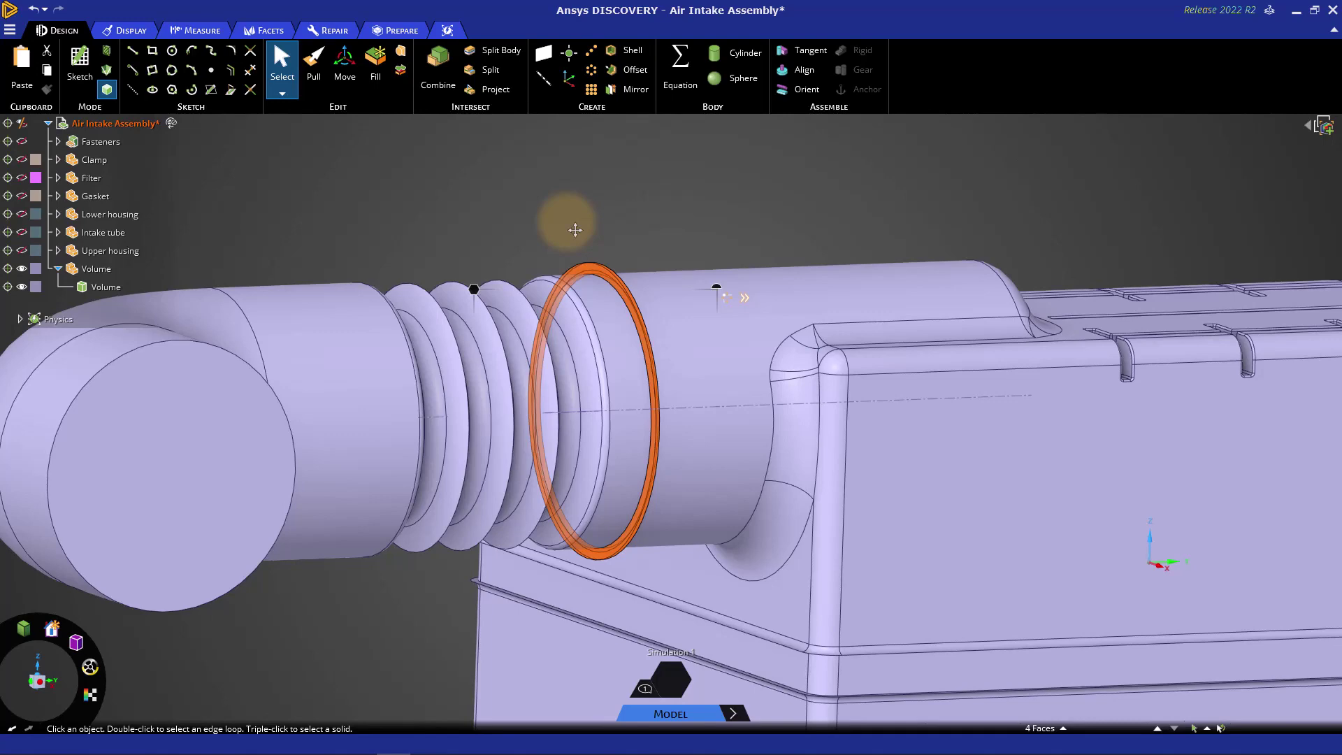
scroll(575, 229, "down", 3)
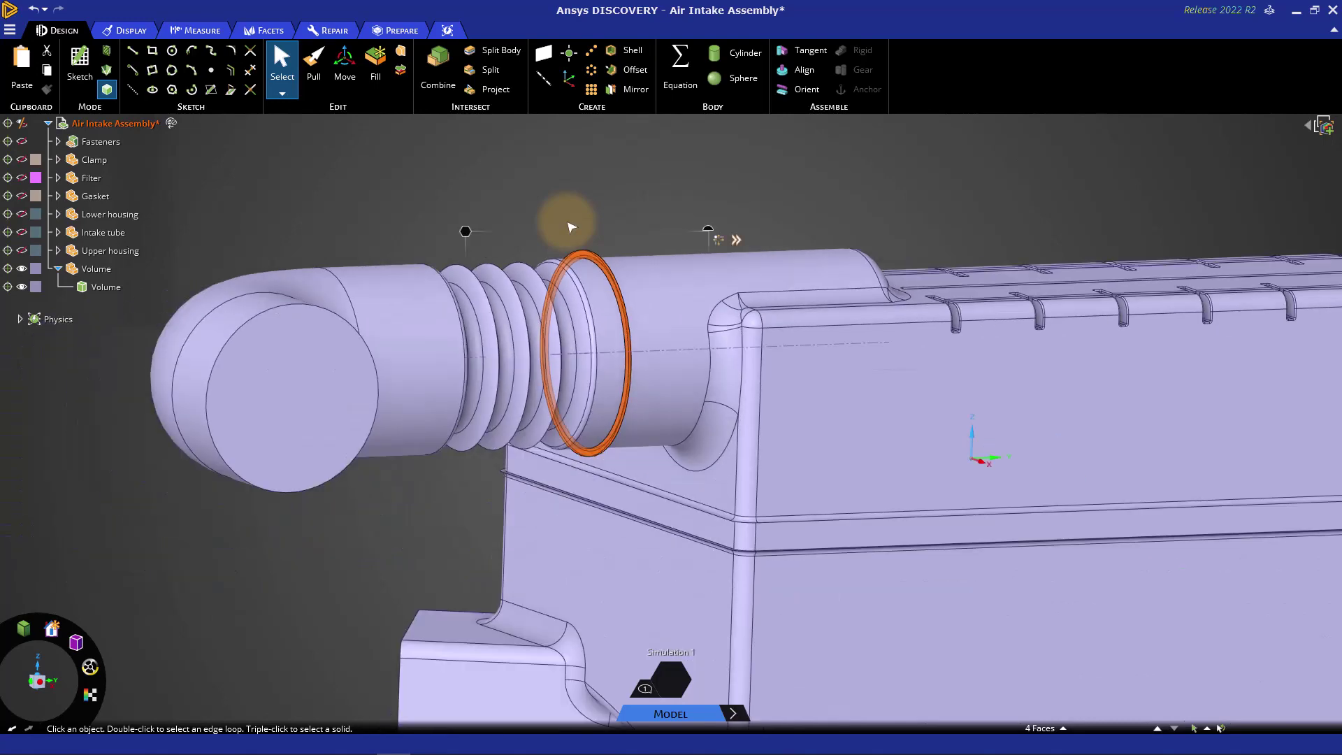
Step: Show all hidden assembly parts, then section the intake model and close up on the tube joint
right_click(257, 481)
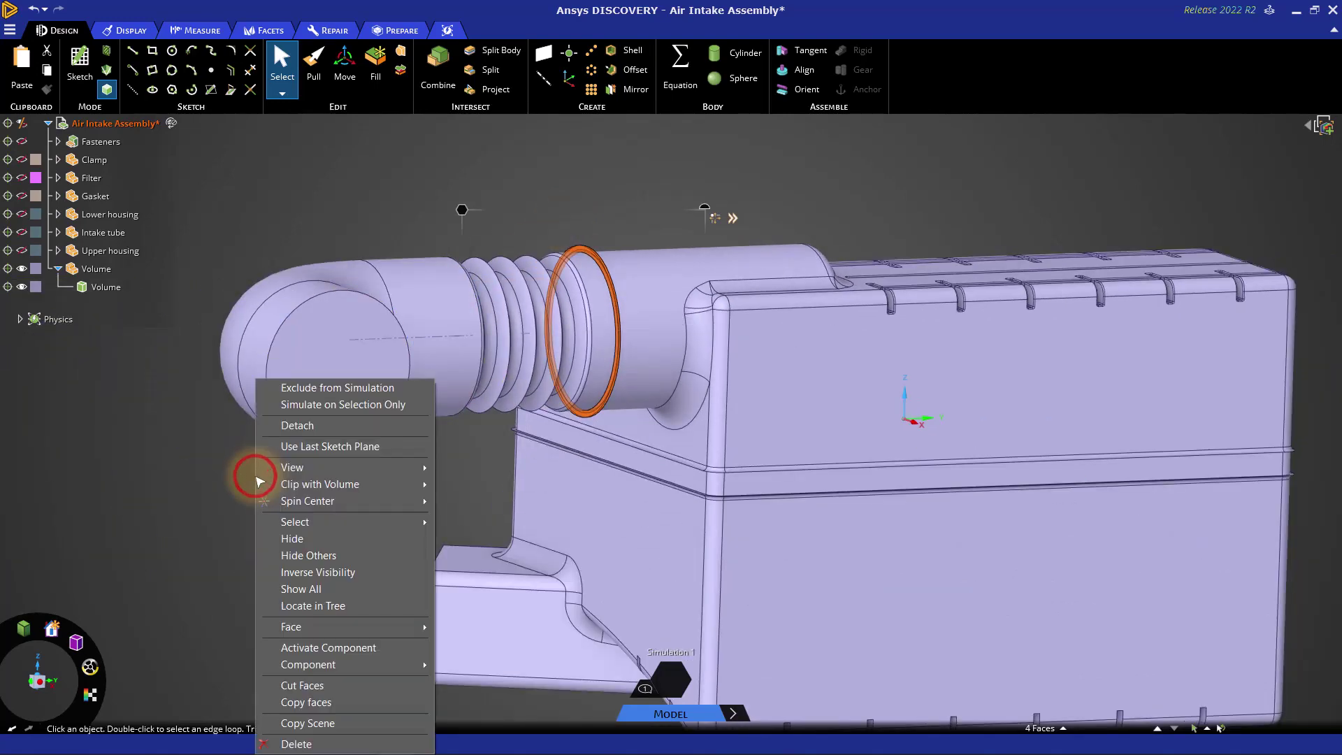
left_click(307, 590)
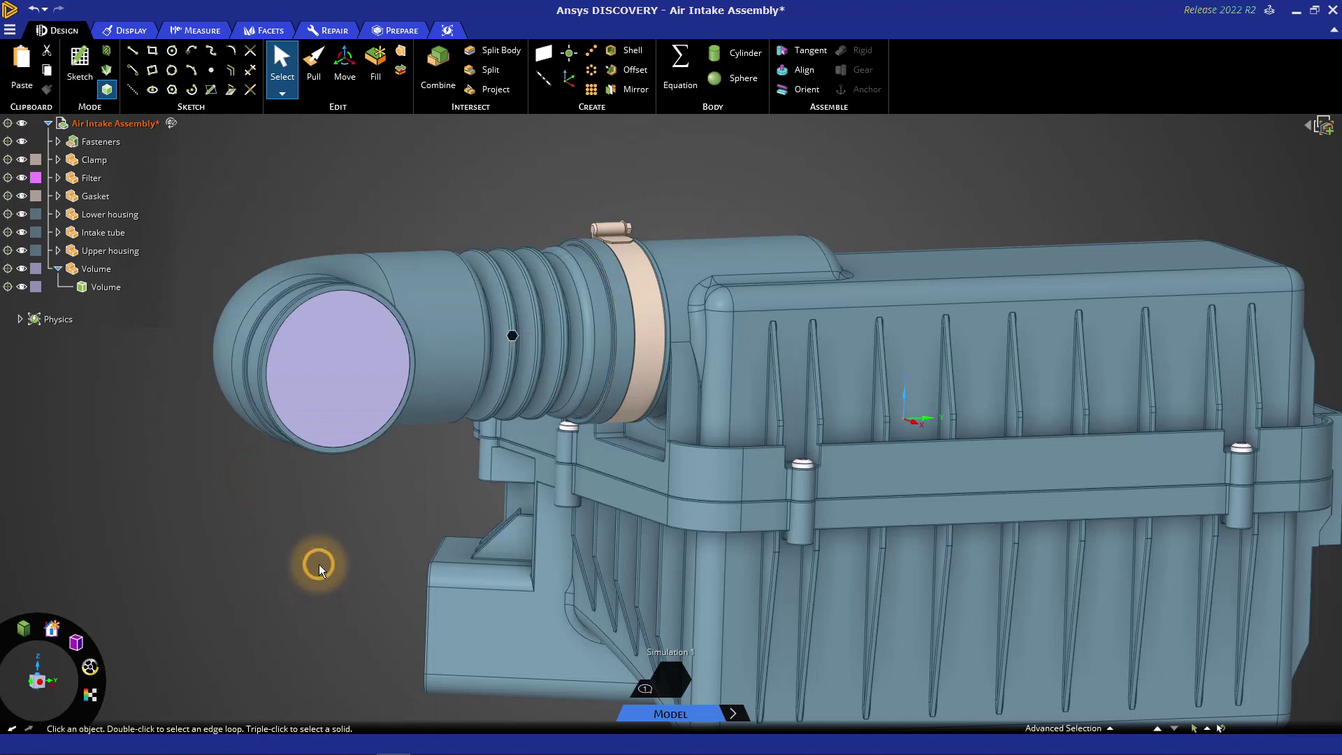
scroll(319, 564, "down", 2)
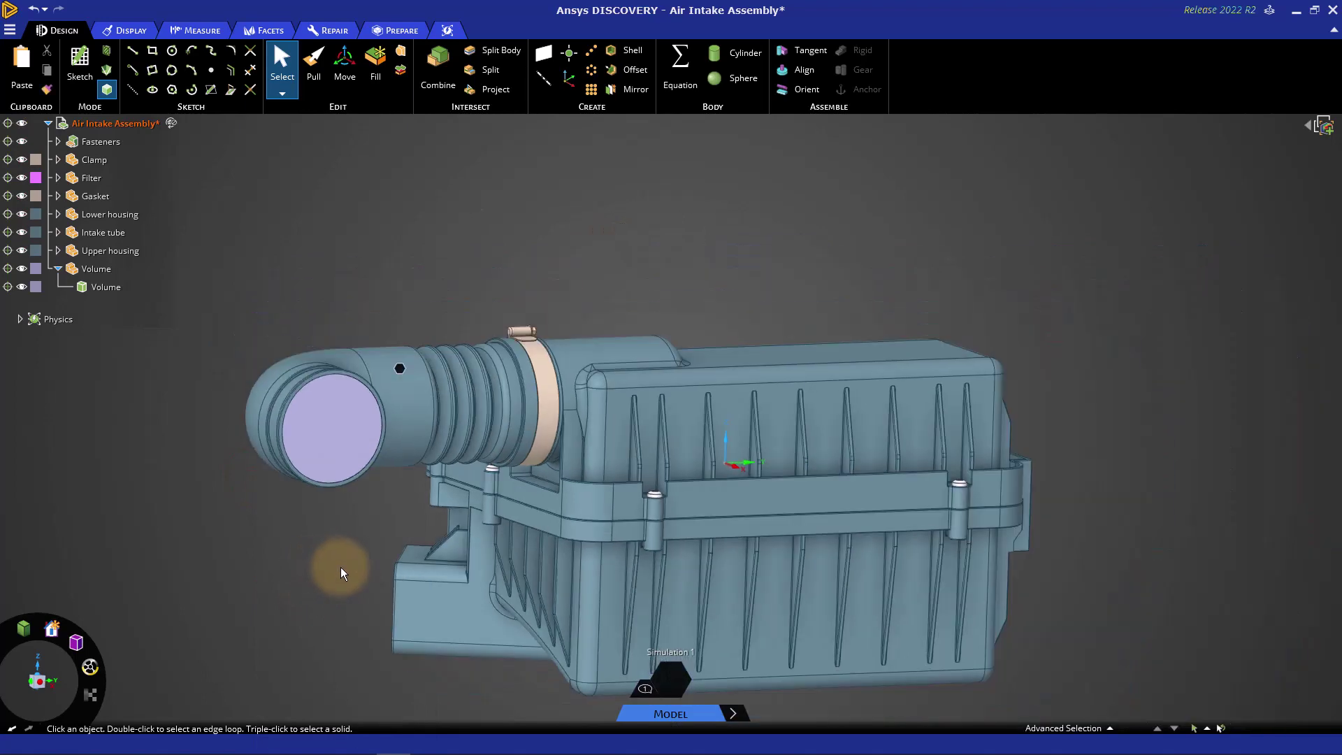
middle_click_drag(321, 569, 423, 484, "shift")
key("k")
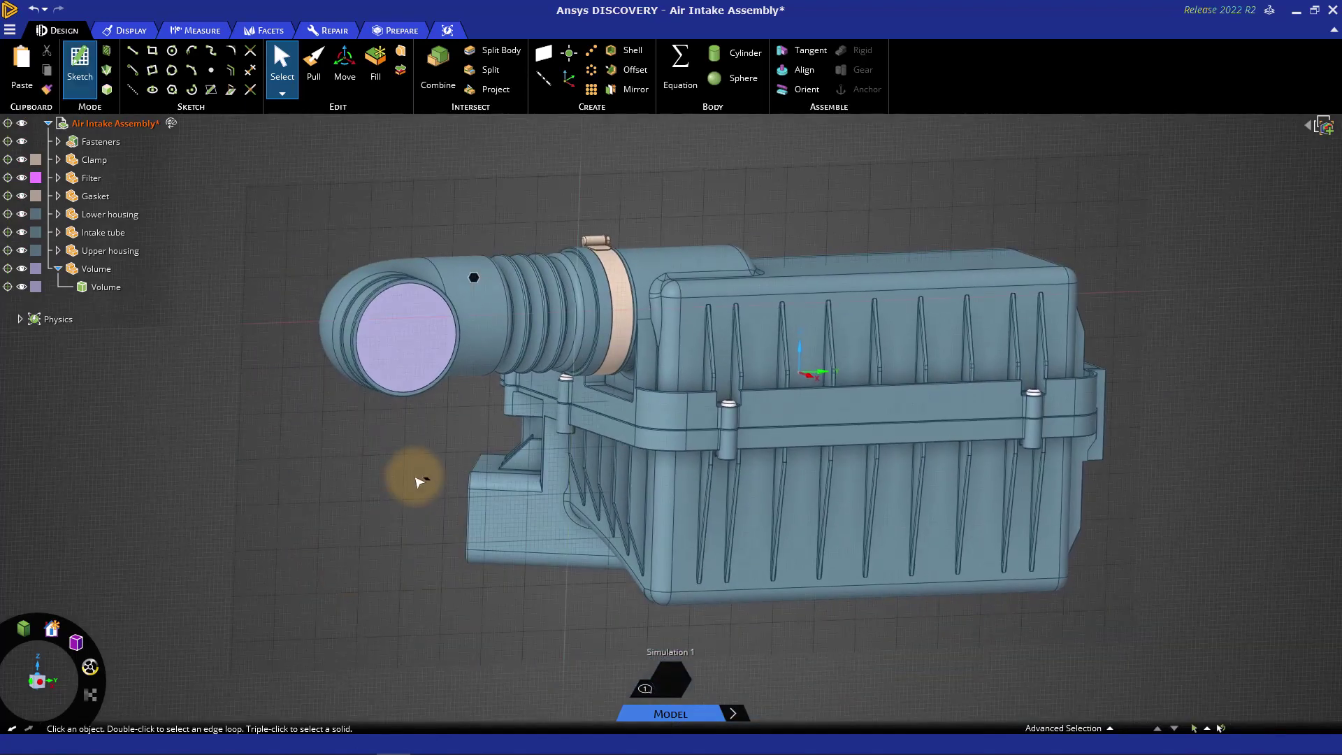
key("x")
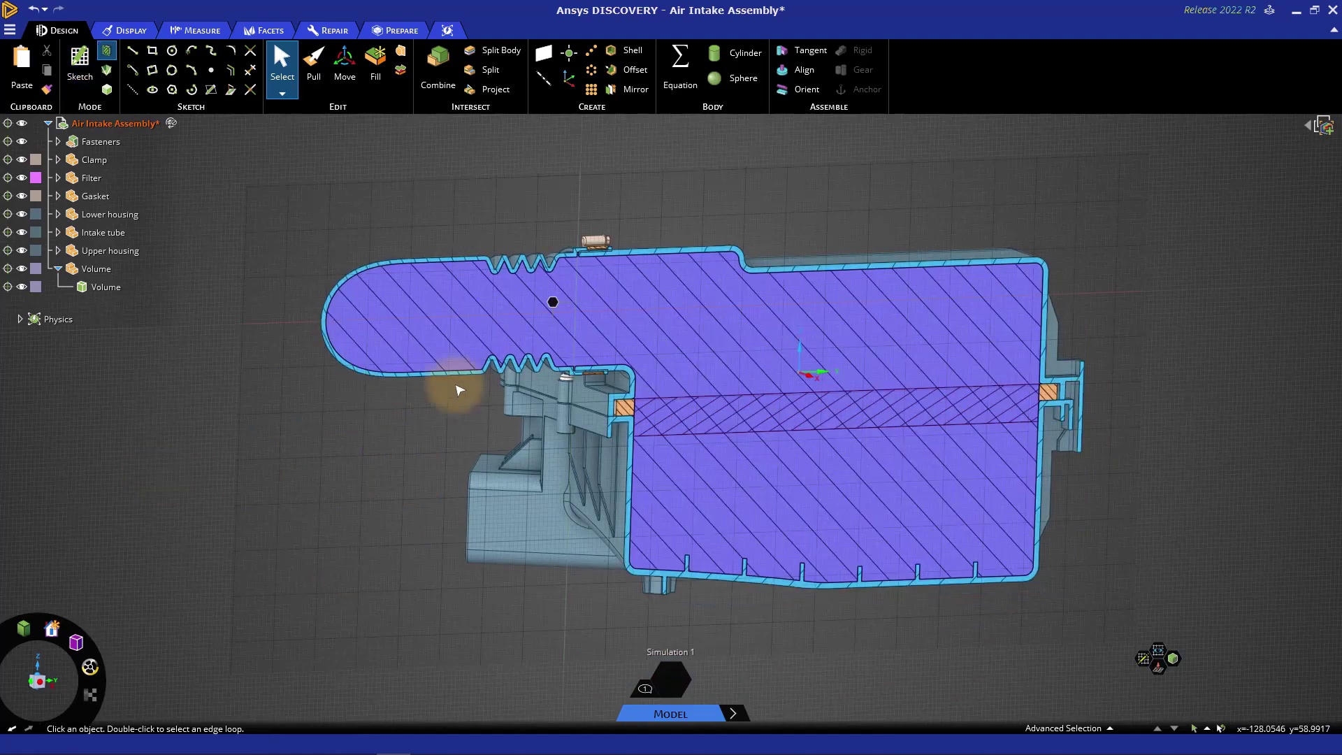
scroll(572, 258, "up", 4)
scroll(571, 257, "up", 2)
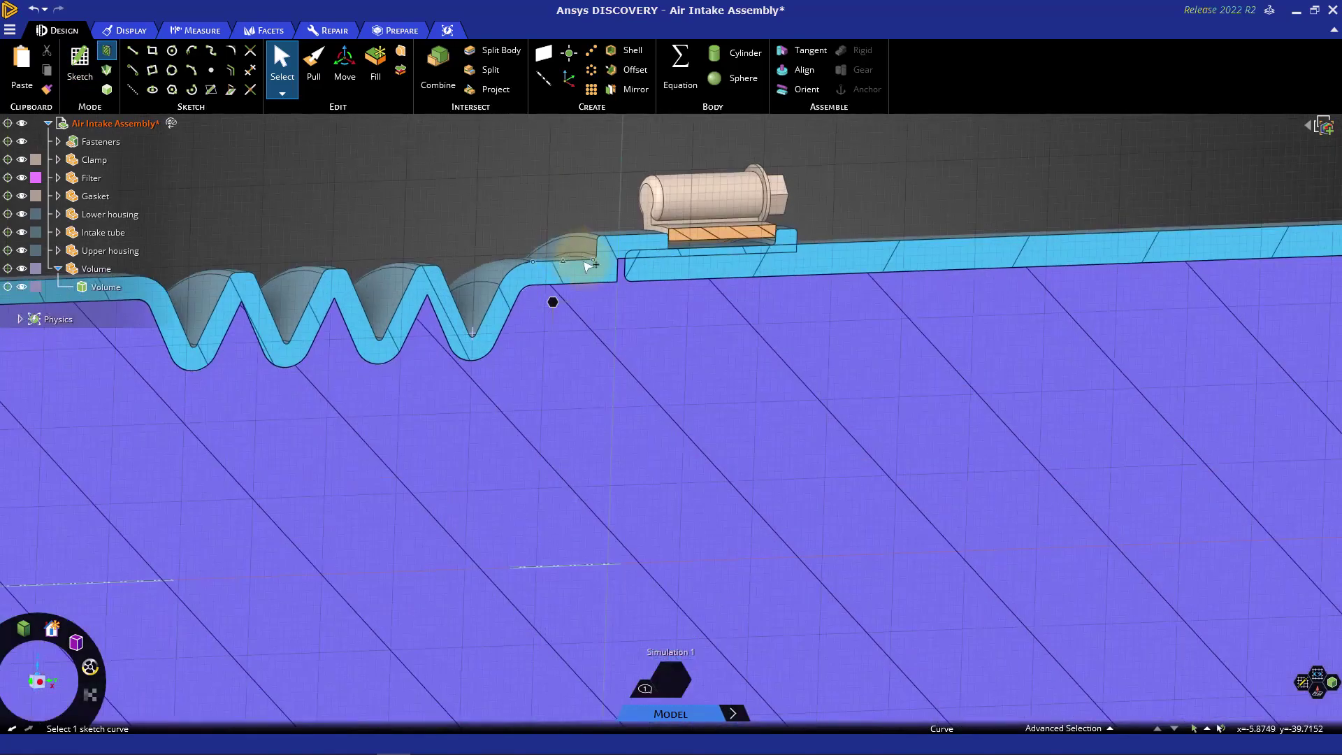
scroll(584, 263, "up", 1)
scroll(584, 263, "up", 1)
scroll(638, 263, "up", 2)
scroll(702, 229, "up", 1)
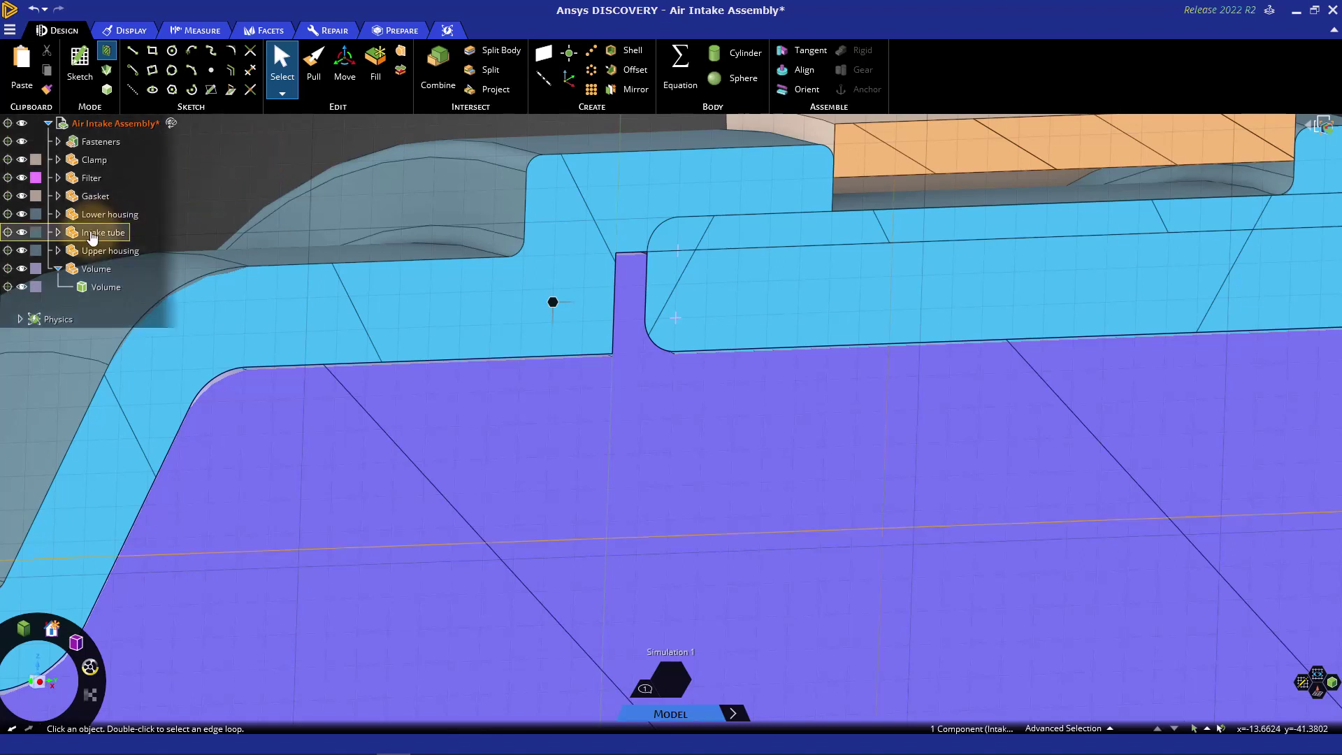
Step: Hide the fluid Volume and pull the small step face across the tube-wall gap
left_click(23, 270)
scroll(28, 270, "down", 2)
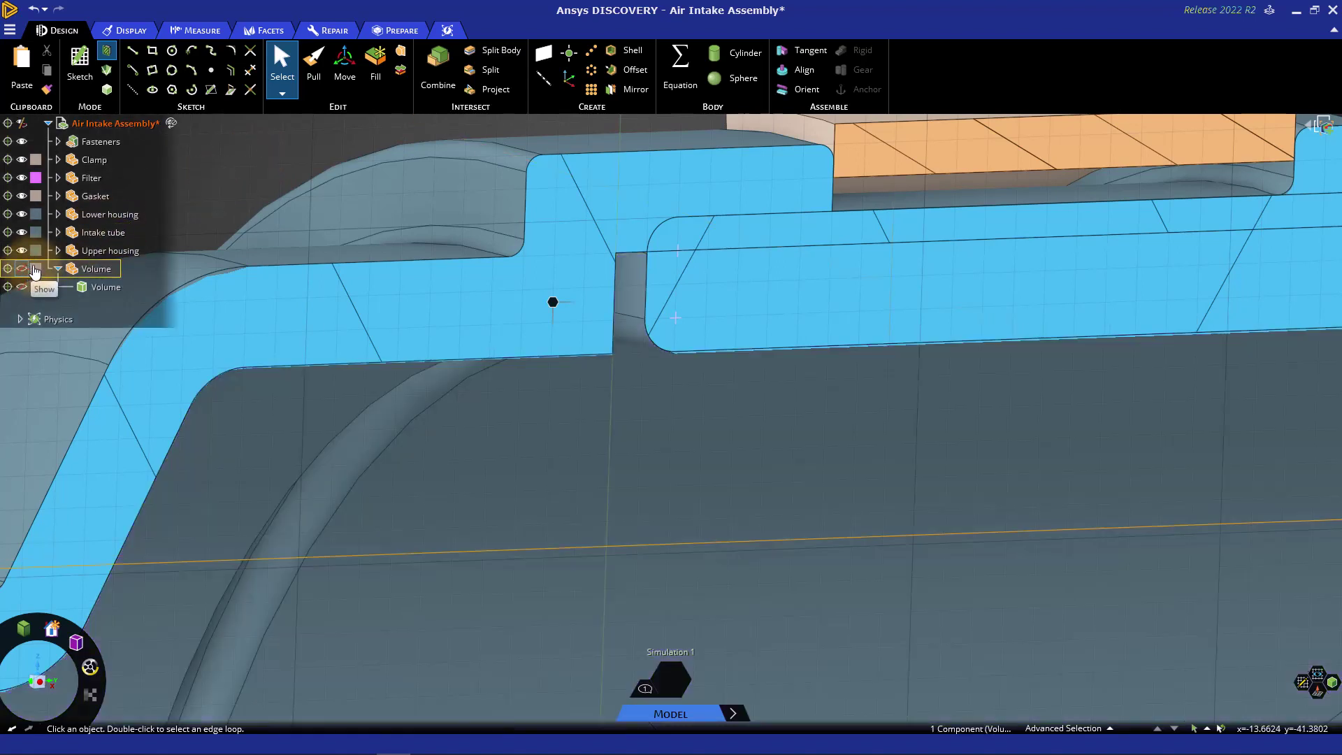
scroll(514, 342, "down", 1)
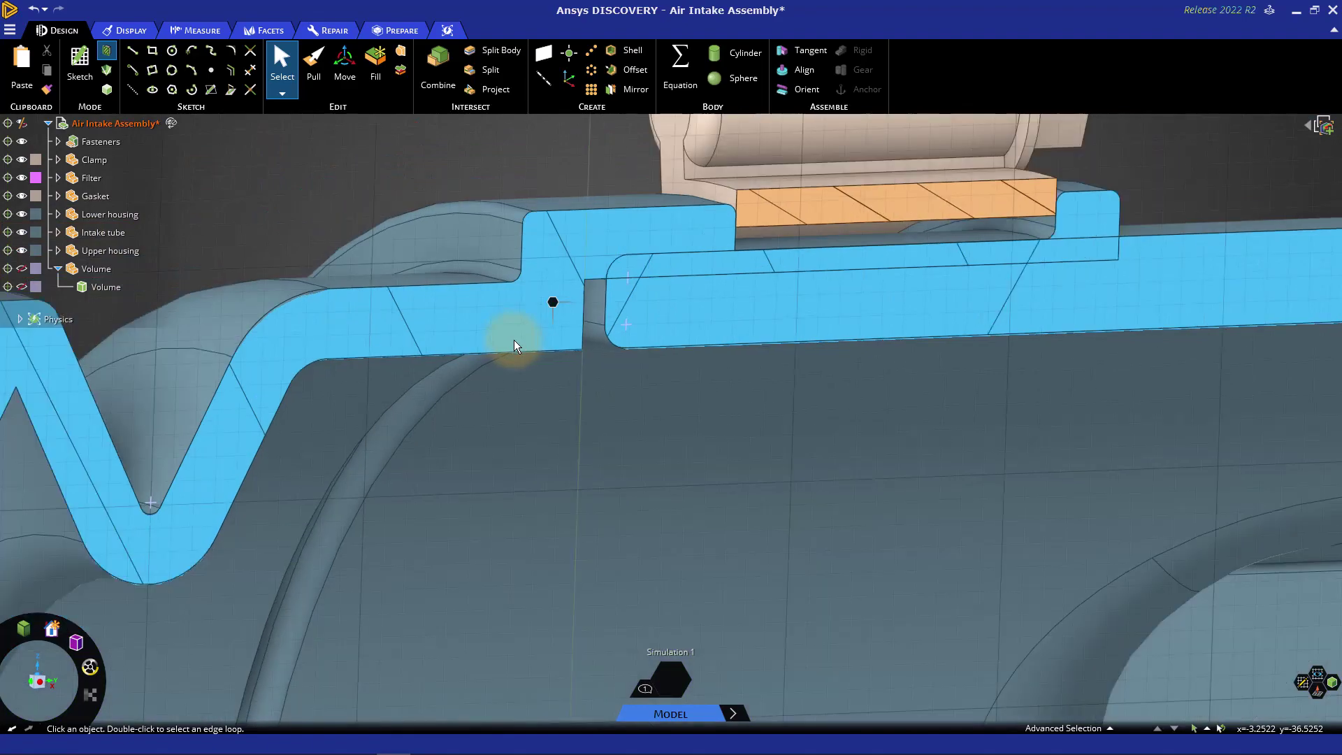
mouse_move(494, 344)
middle_mouse_down()
mouse_move(549, 372)
mouse_move(473, 387)
middle_mouse_up()
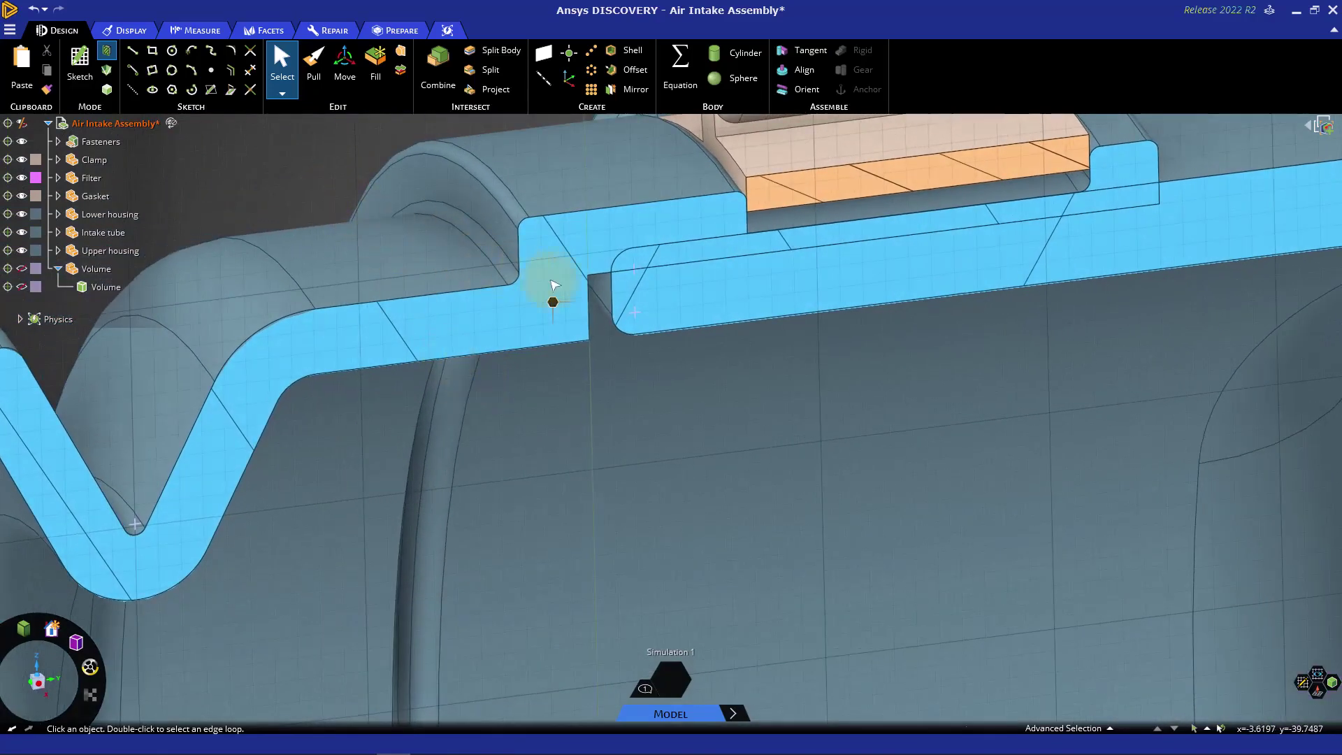
left_click_drag(595, 297, 654, 303)
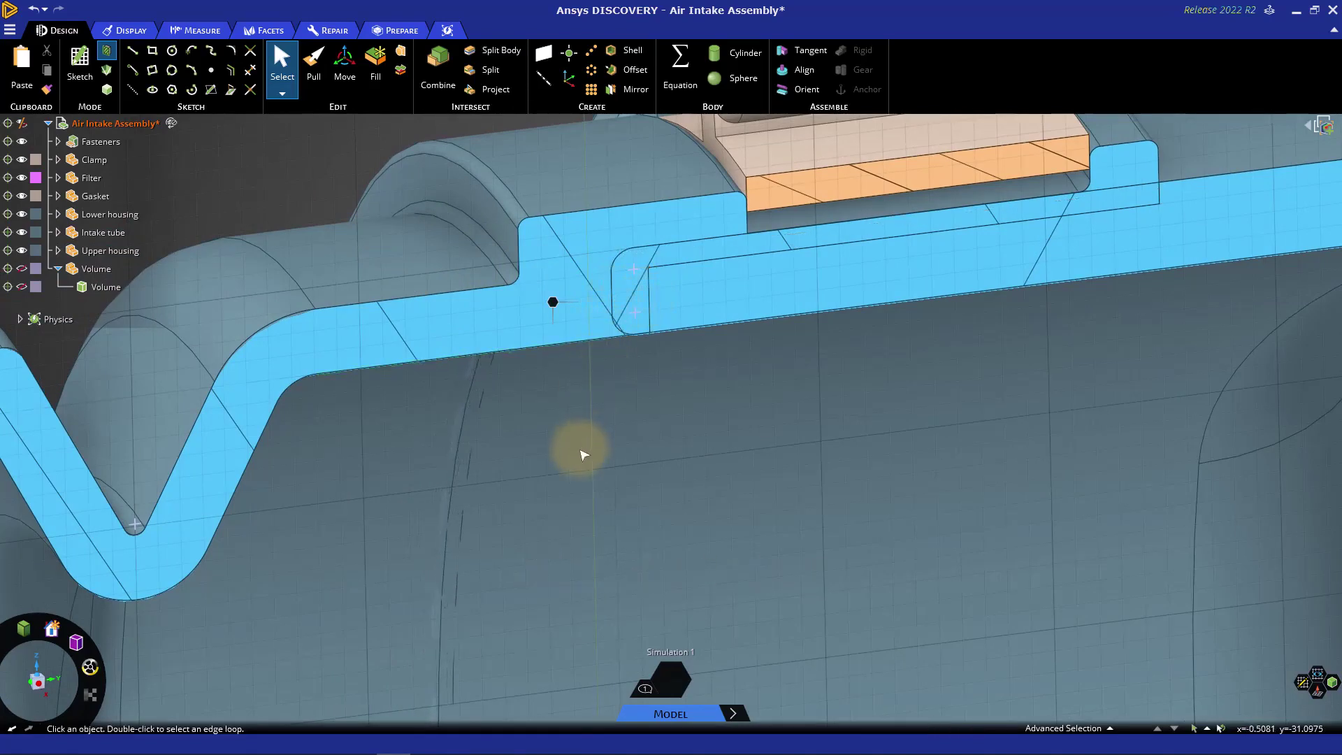
Step: Undo the gap-closing pull so the narrow slot at the tube joint reopens
left_click(35, 15)
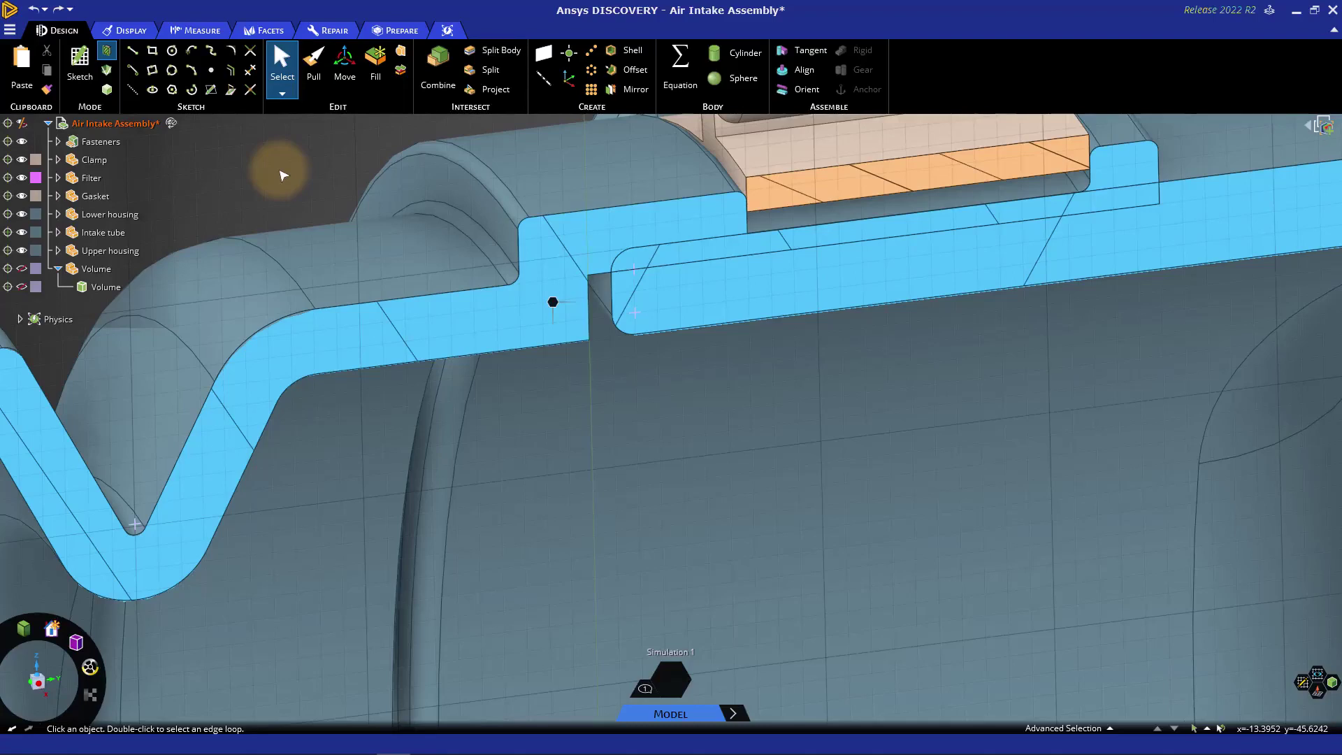
left_click(314, 65)
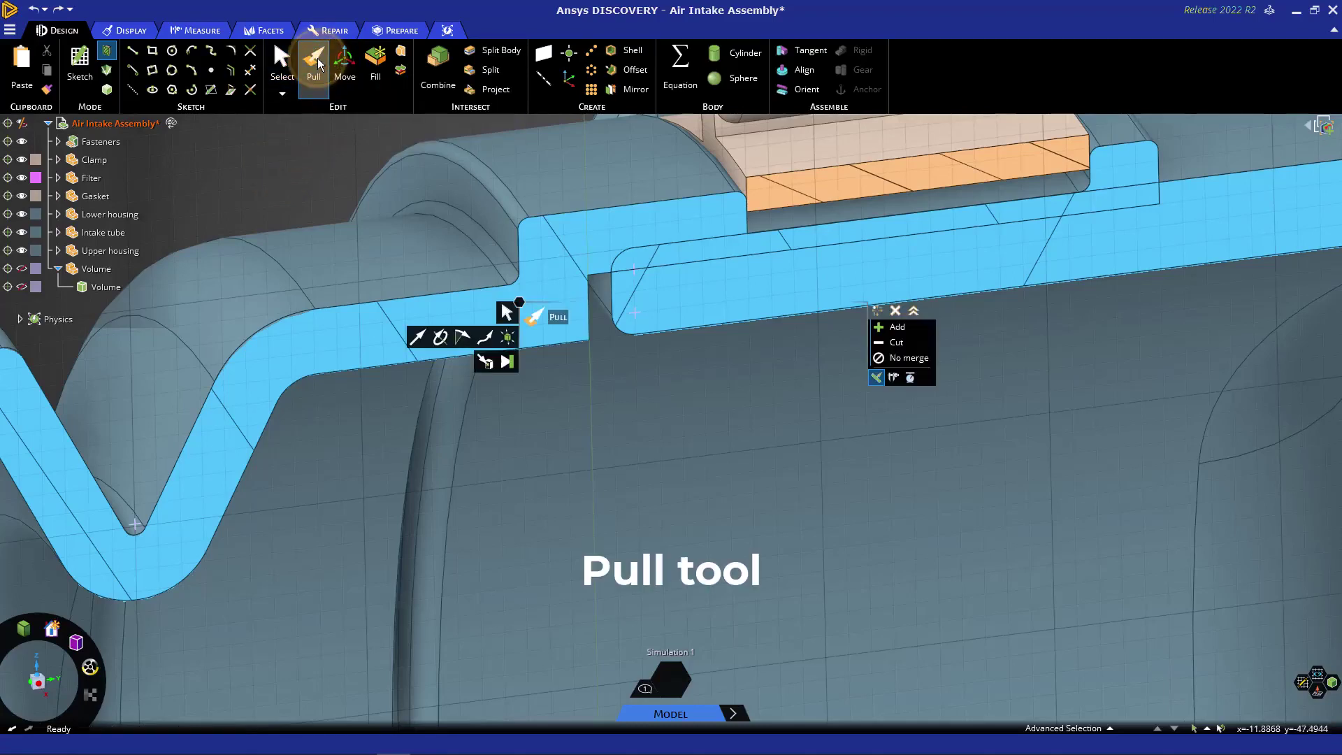
left_click(593, 316)
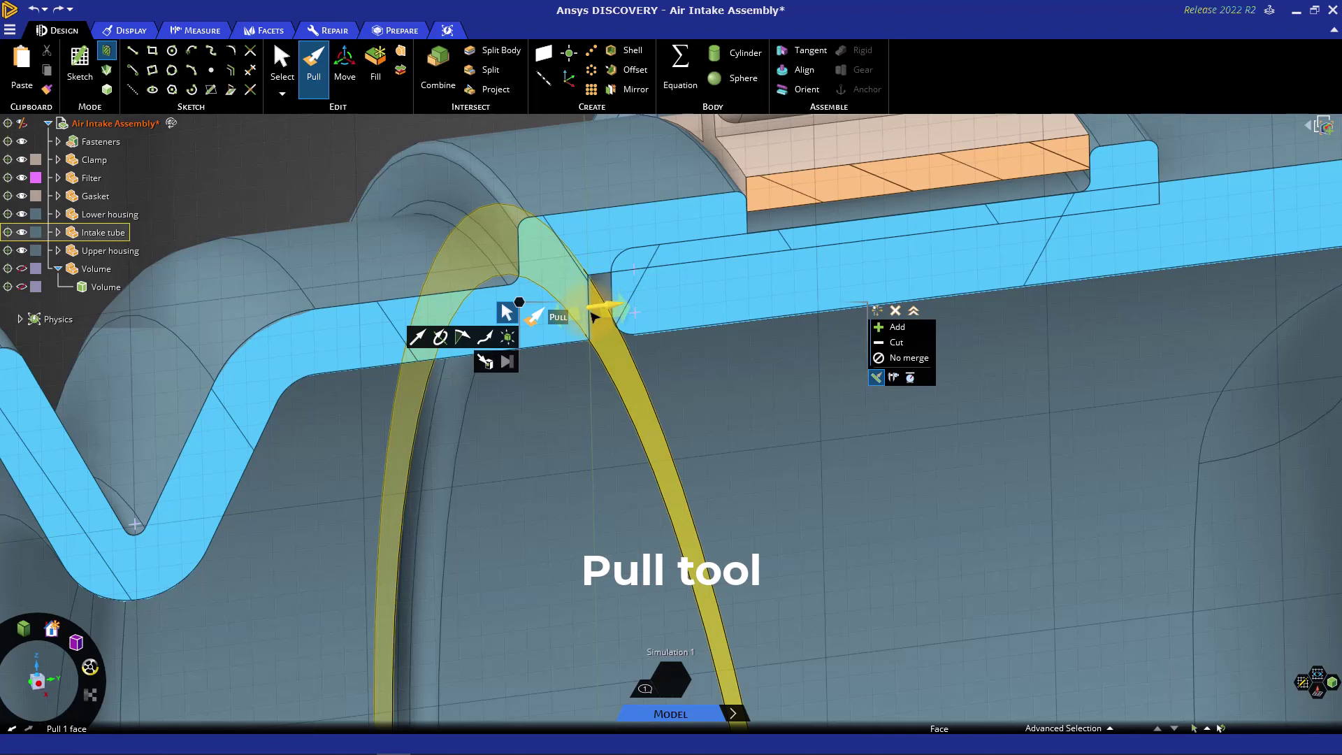
left_click(592, 312)
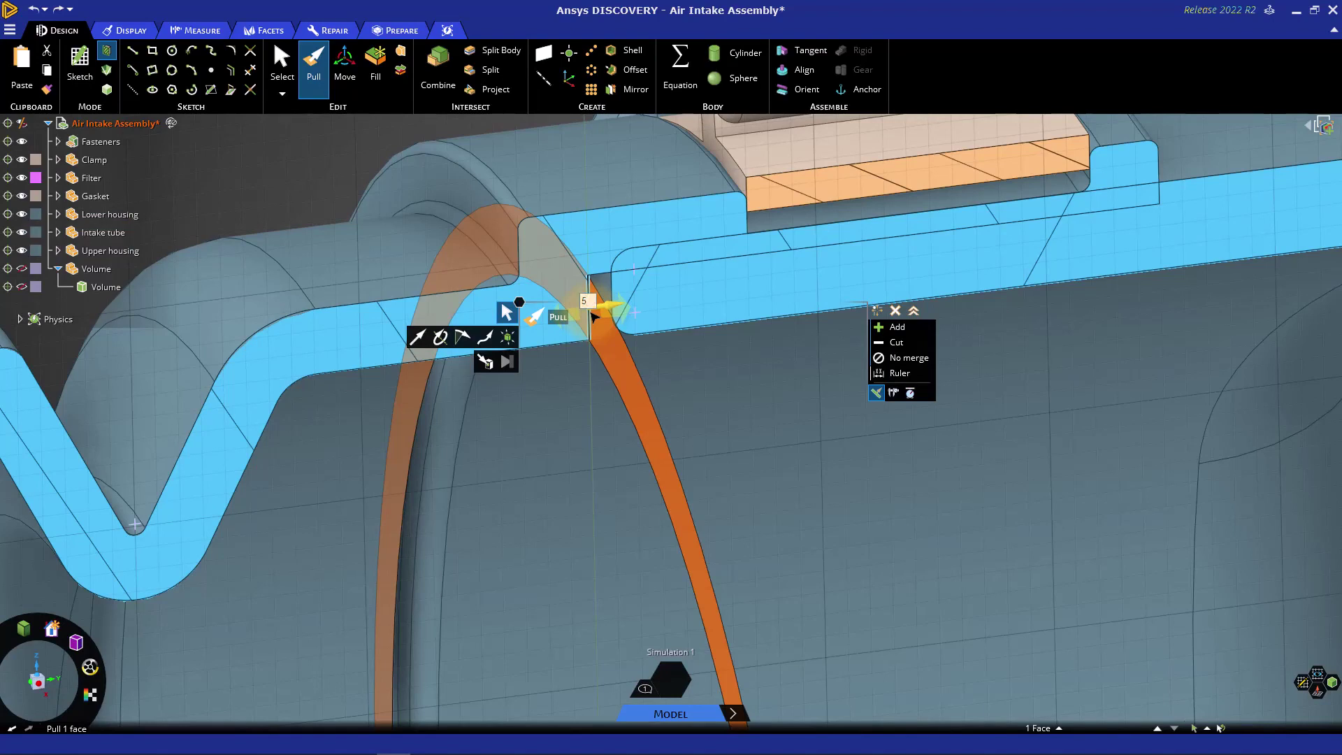
key("Return")
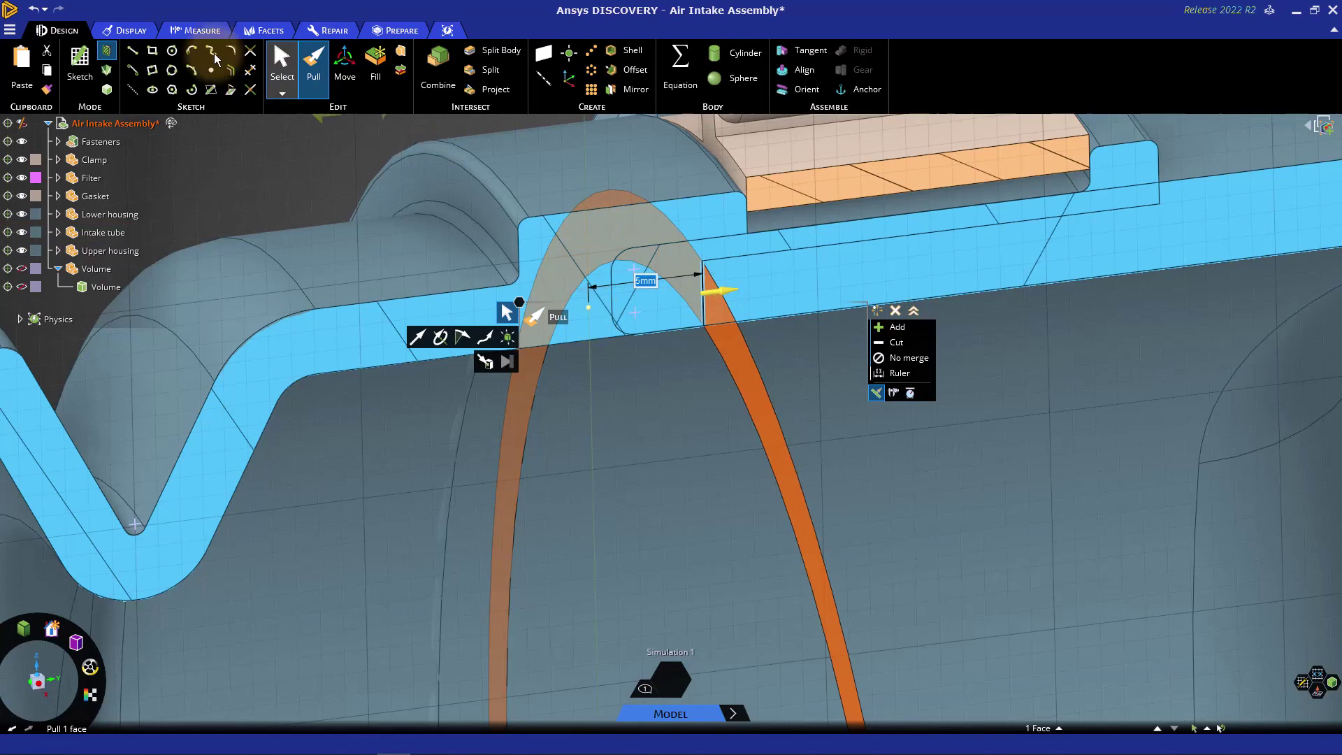
left_click(35, 8)
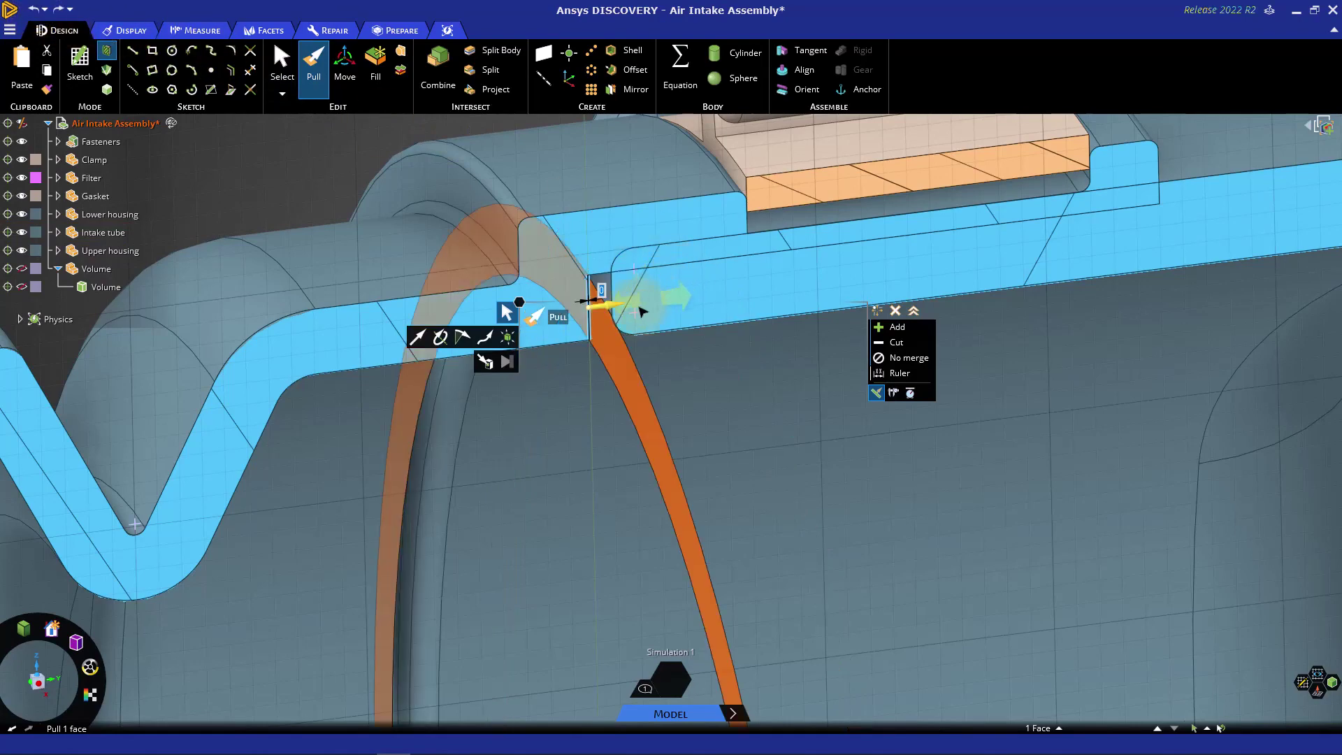
left_click(486, 364)
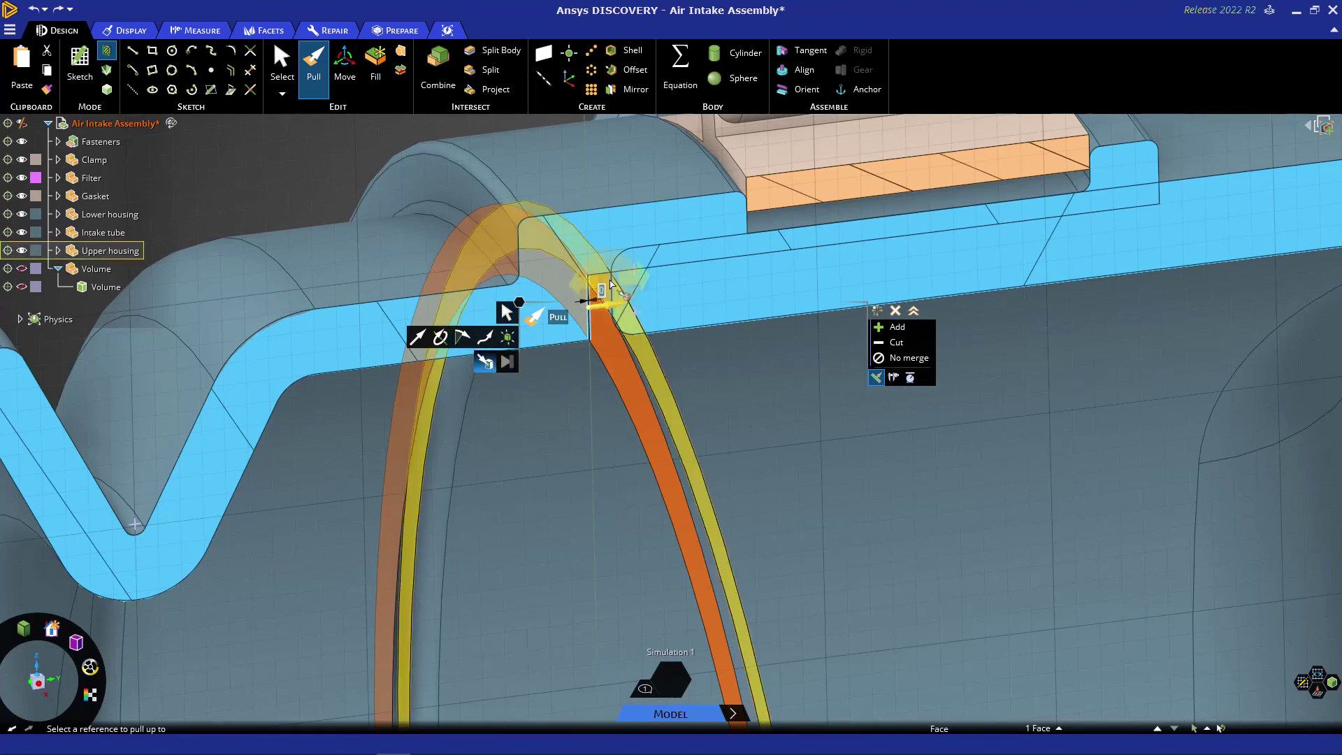
left_click(610, 285)
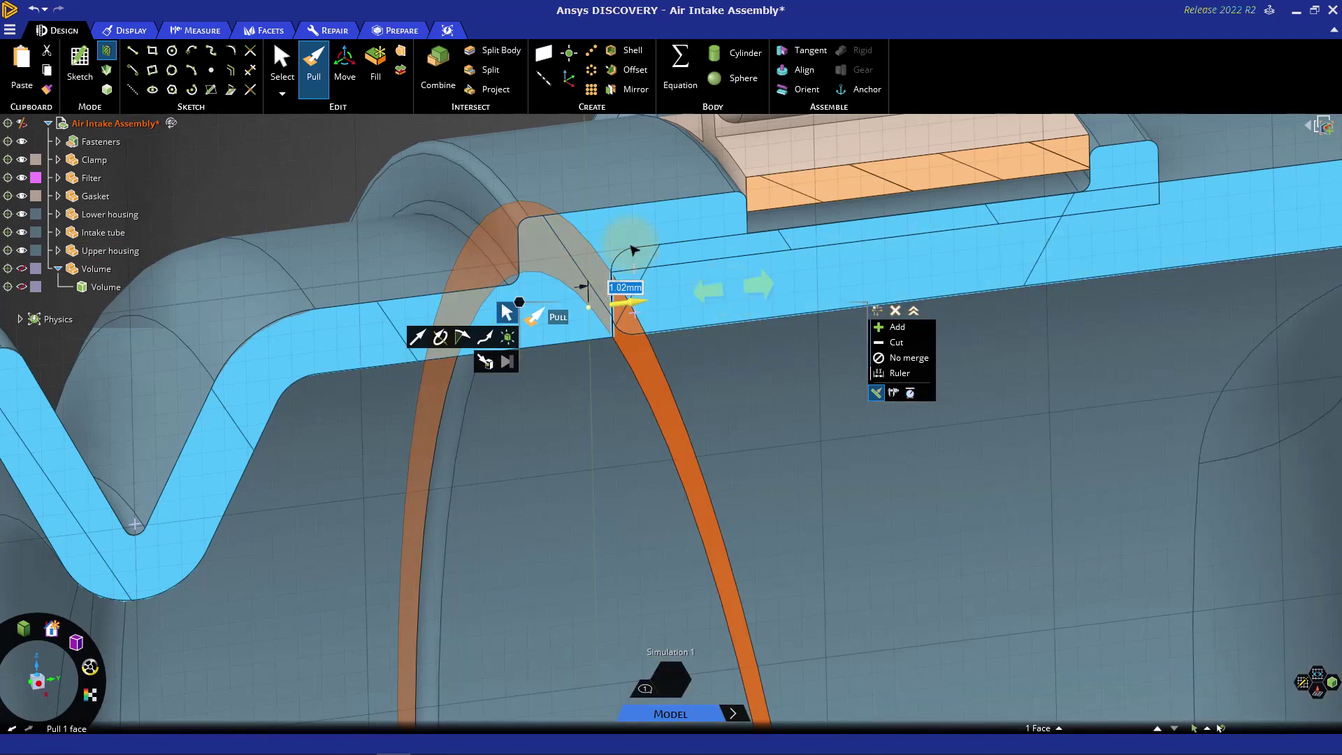
left_click(37, 12)
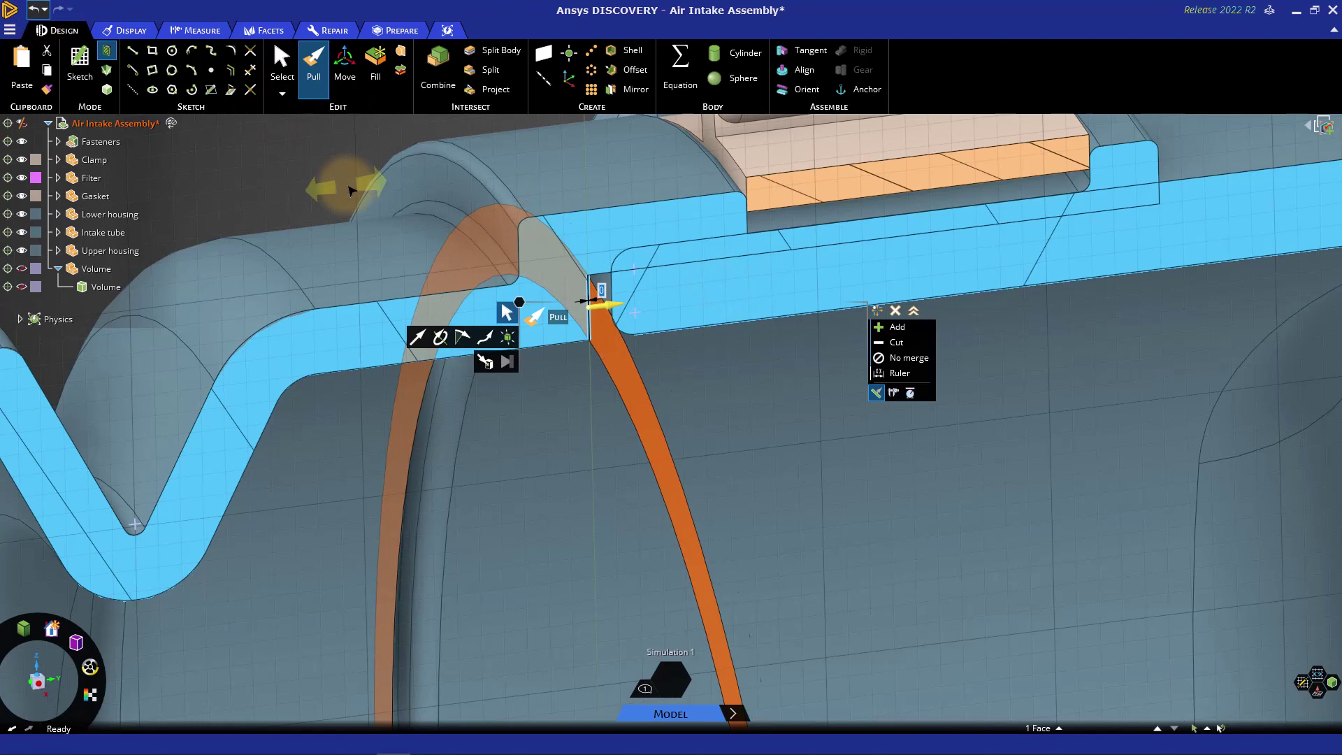
key("Escape")
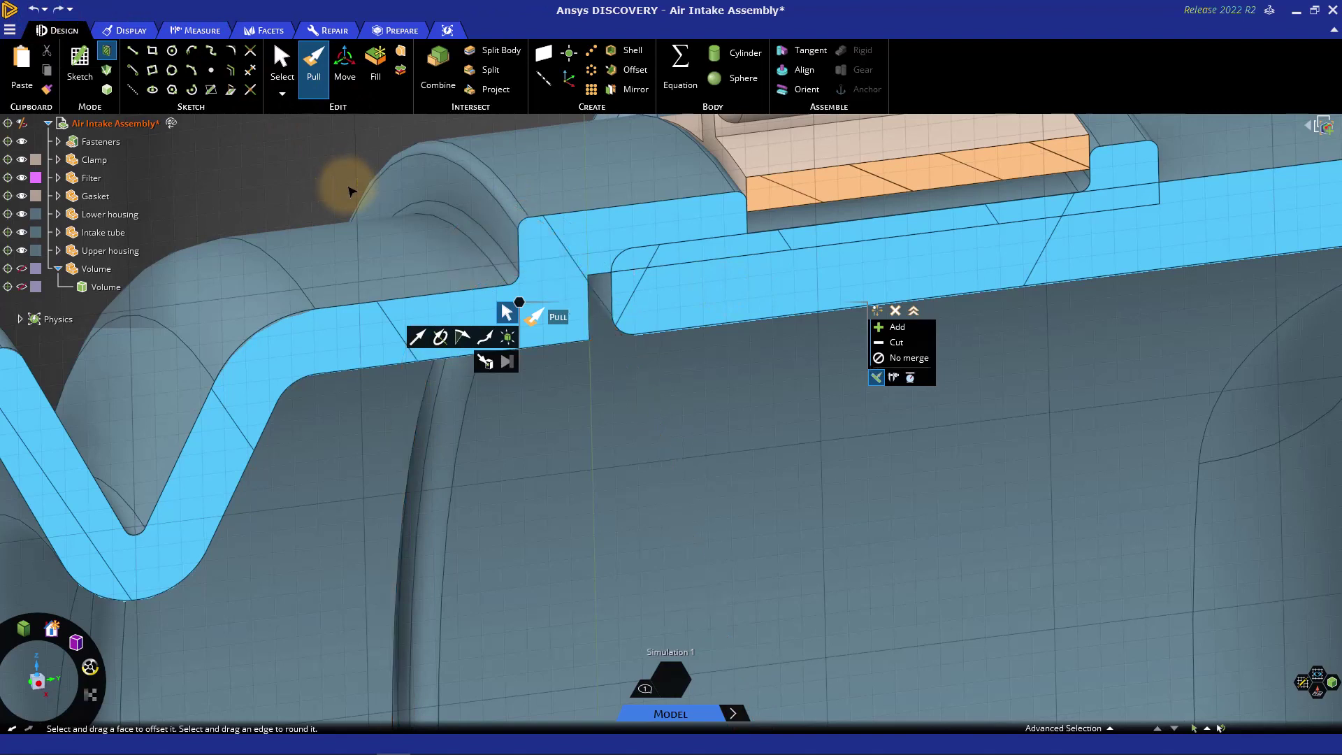
key("Escape")
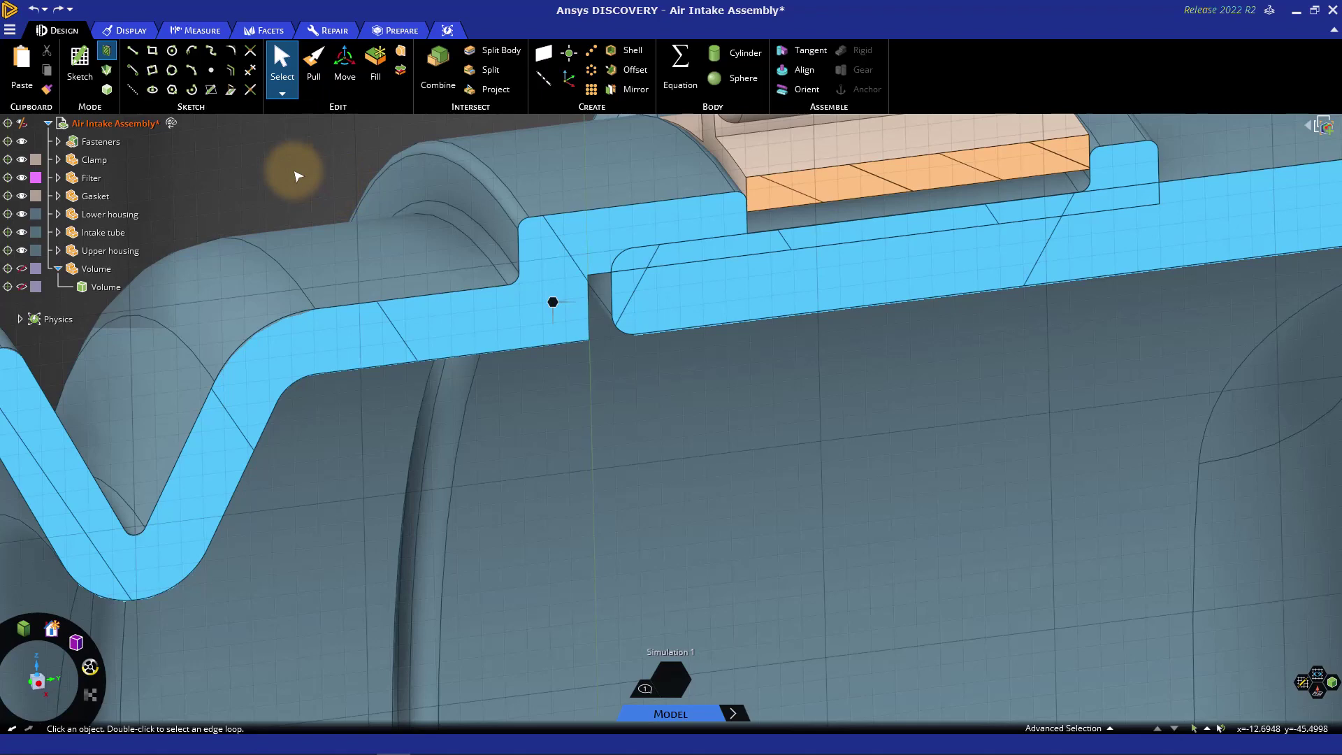
left_click(345, 77)
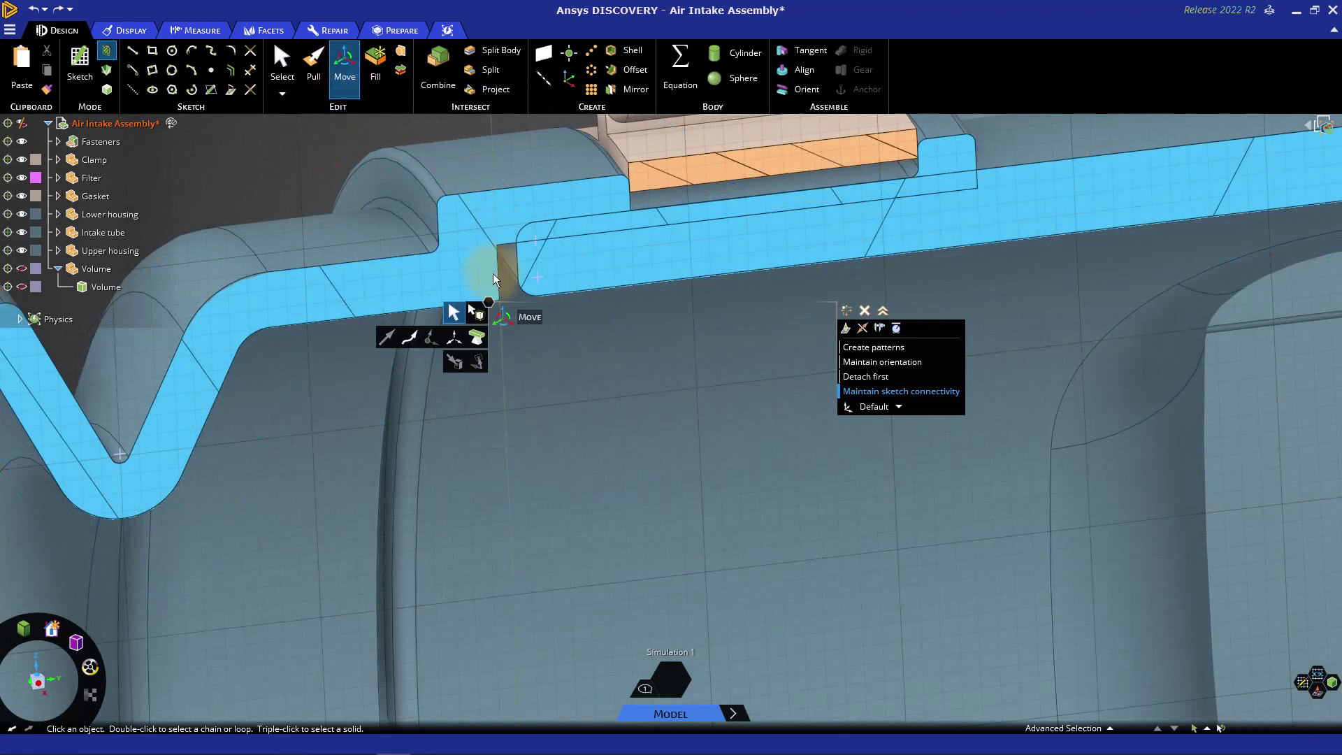
left_click(498, 274)
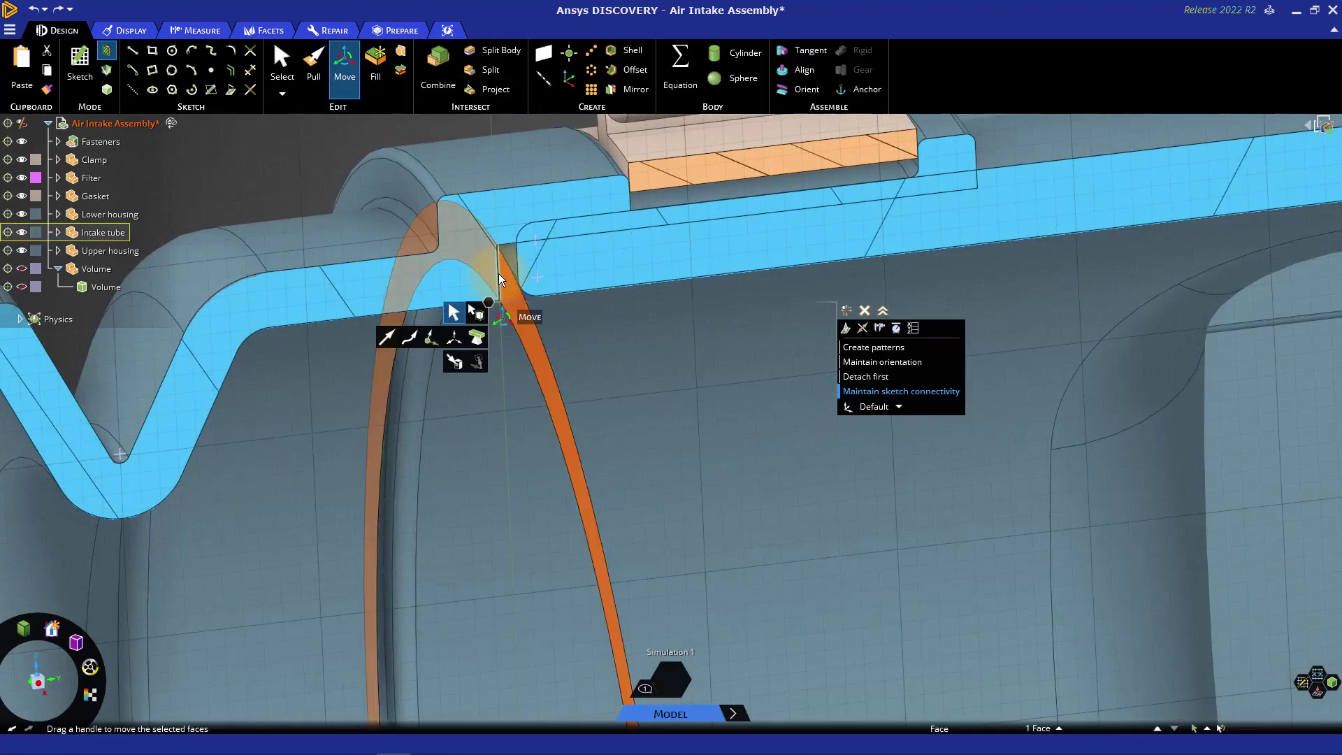
left_click(454, 363)
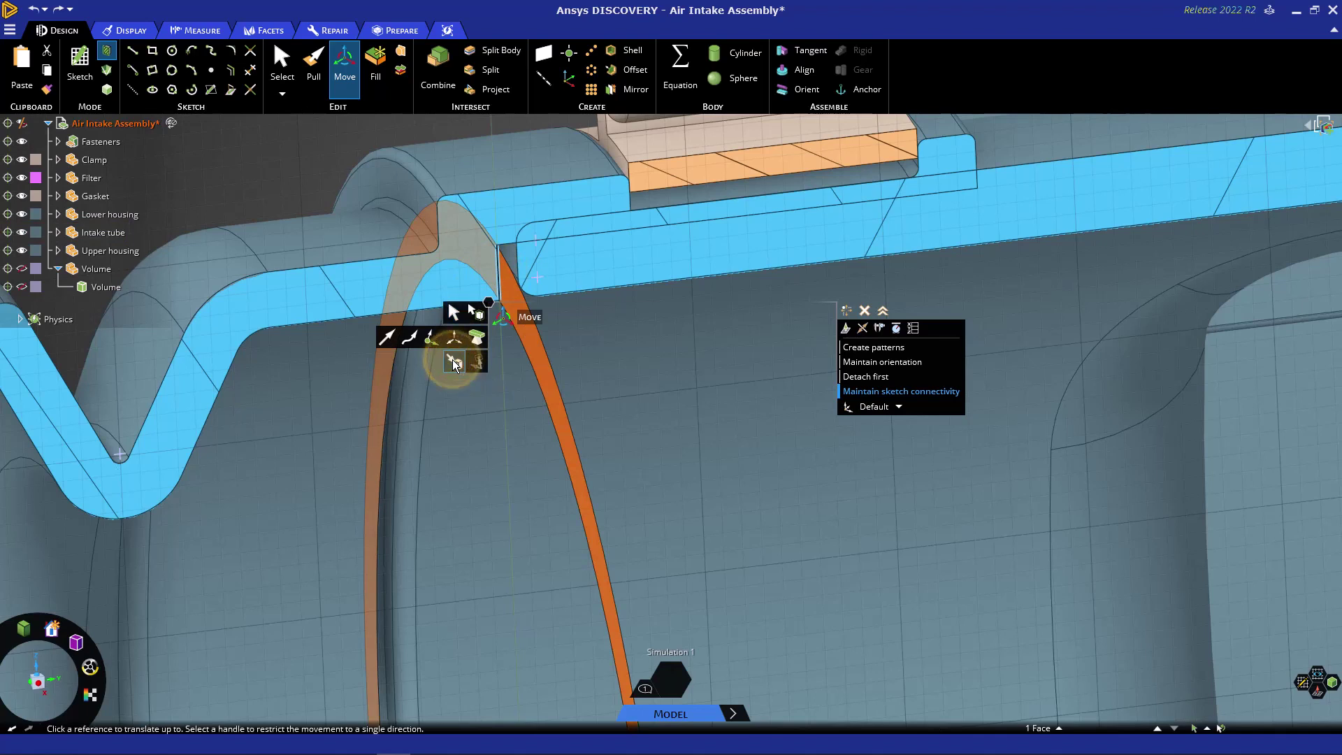
left_click(516, 256)
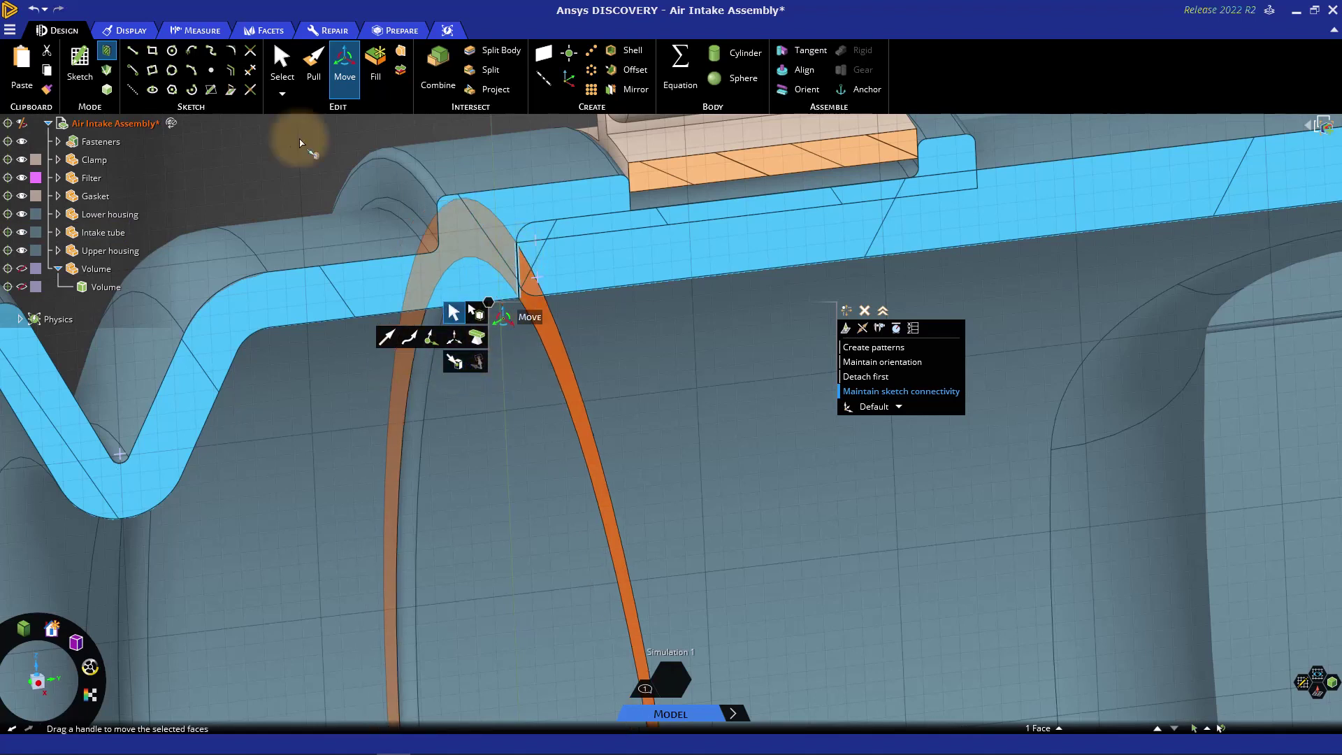
left_click(34, 9)
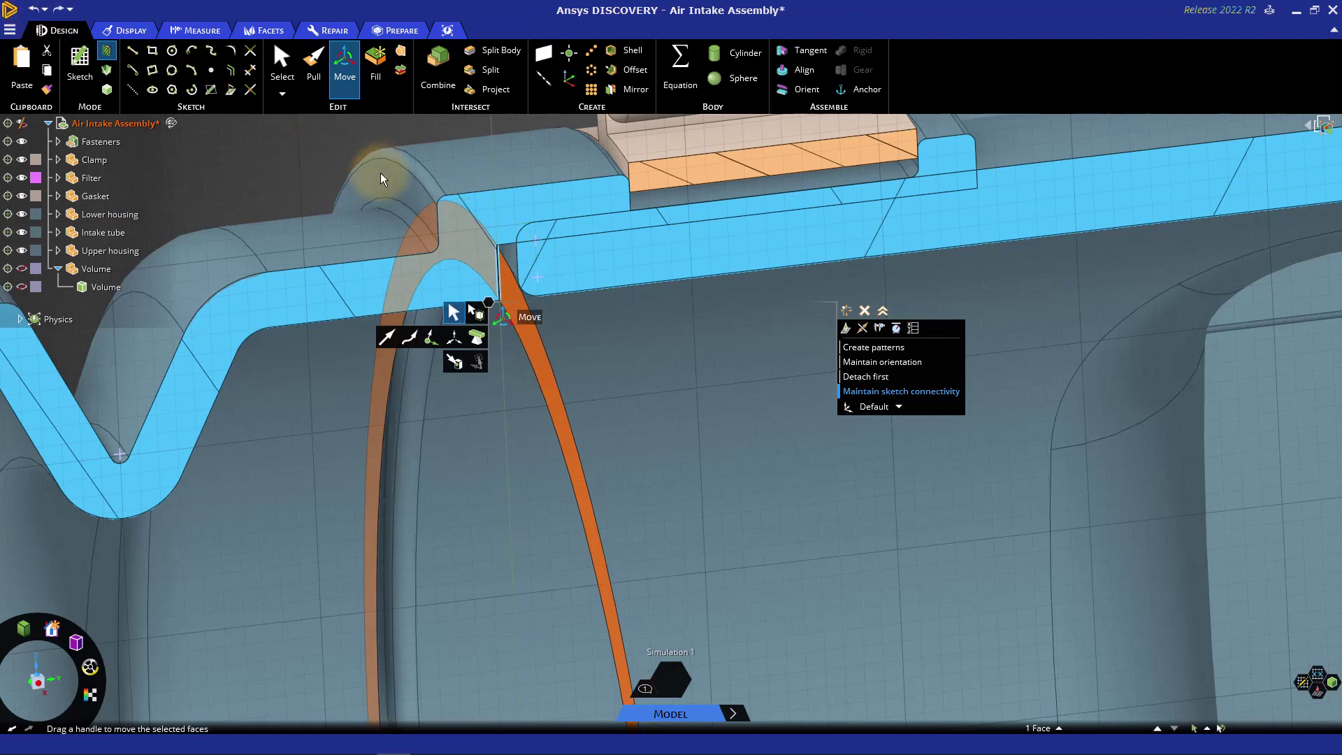
scroll(757, 343, "down", 3)
scroll(786, 336, "down", 2)
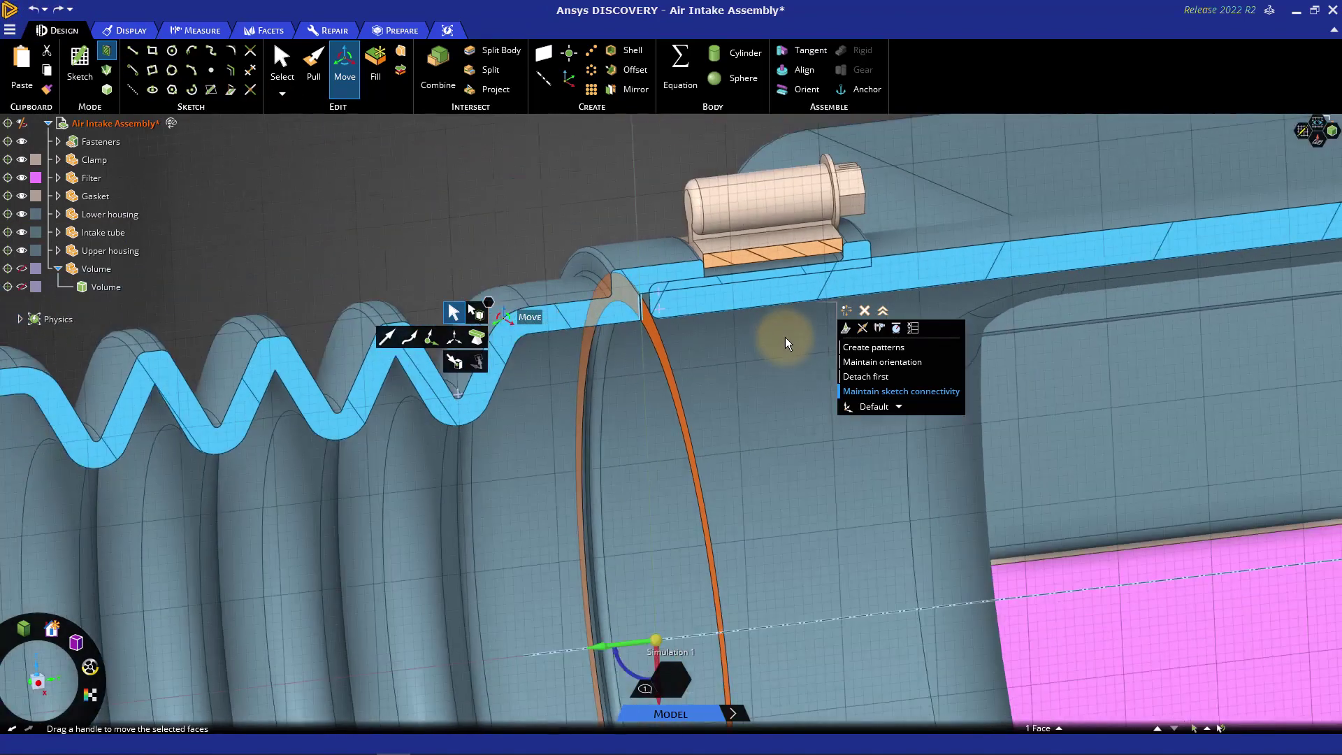
scroll(735, 352, "down", 2)
Step: Select the whole bellows intake tube and slide it along its axis toward the step
triple_click(637, 324)
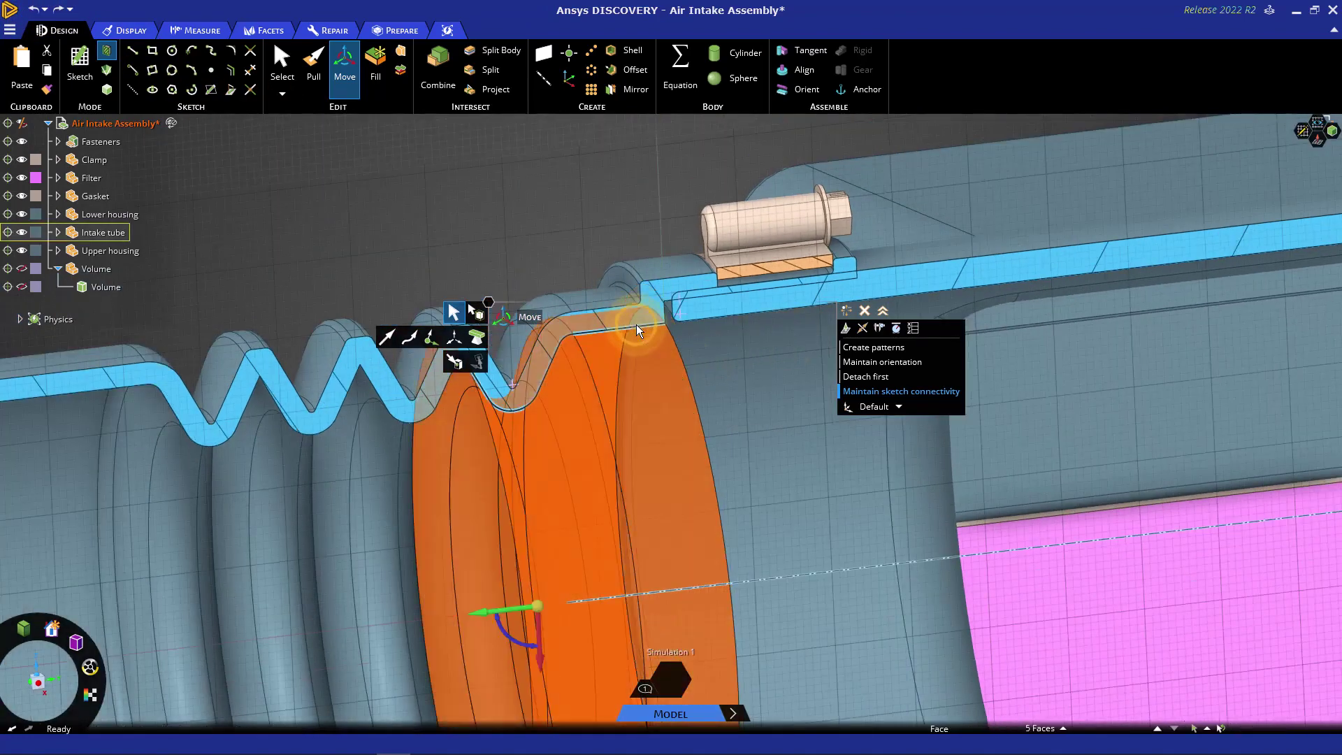
scroll(295, 518, "down", 3)
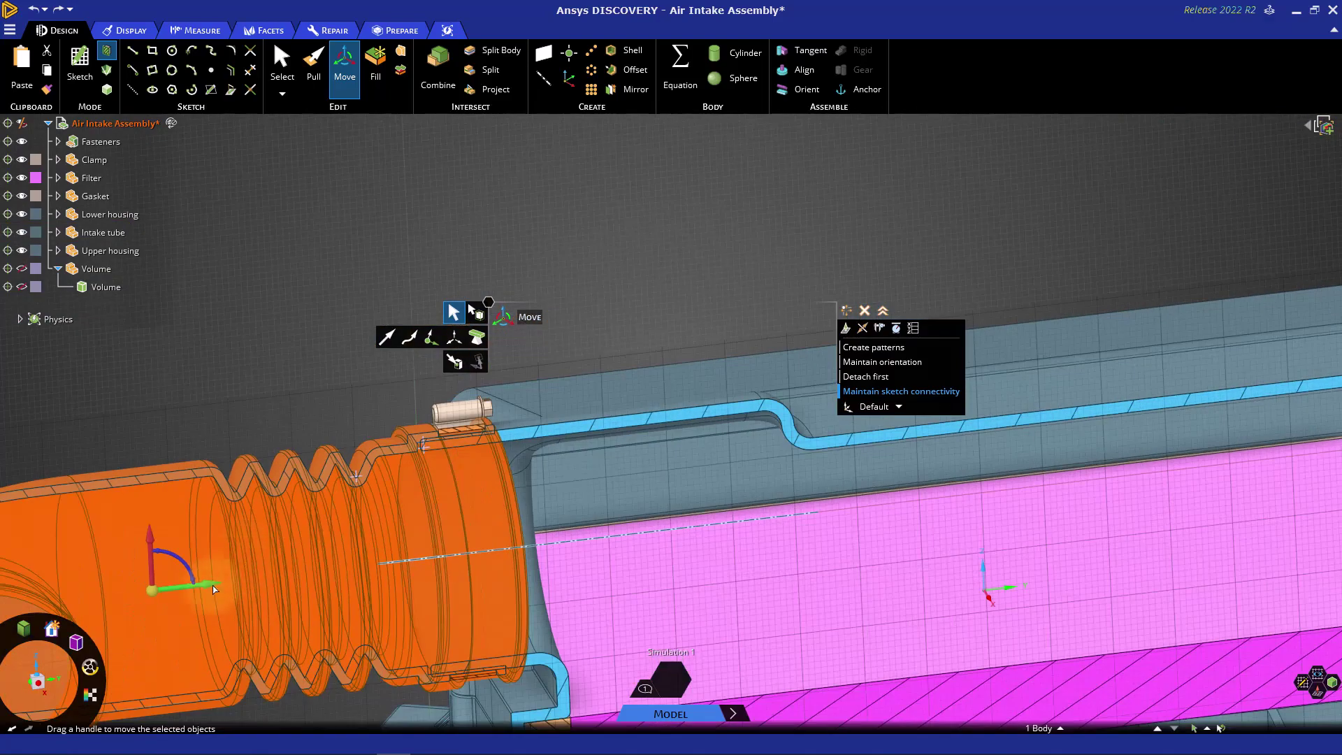
scroll(582, 460, "up", 2)
scroll(583, 459, "up", 2)
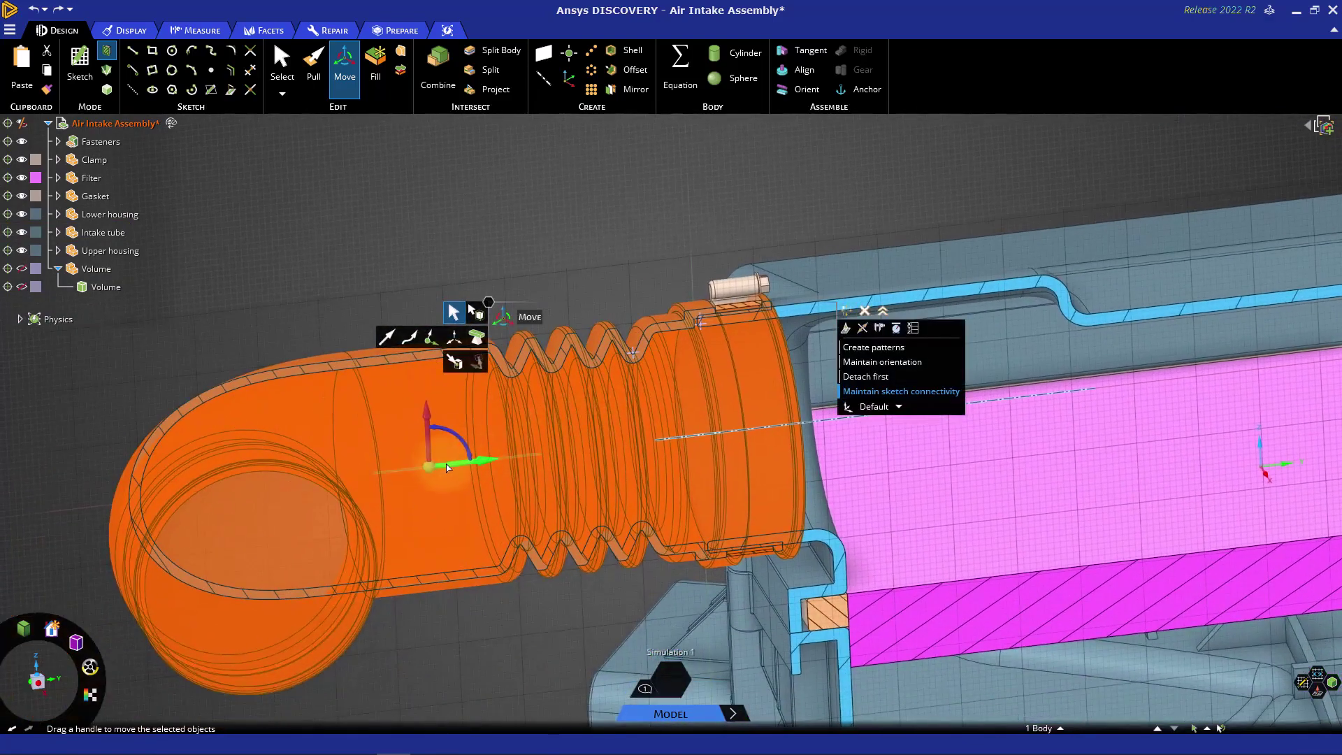
left_click_drag(467, 466, 457, 465)
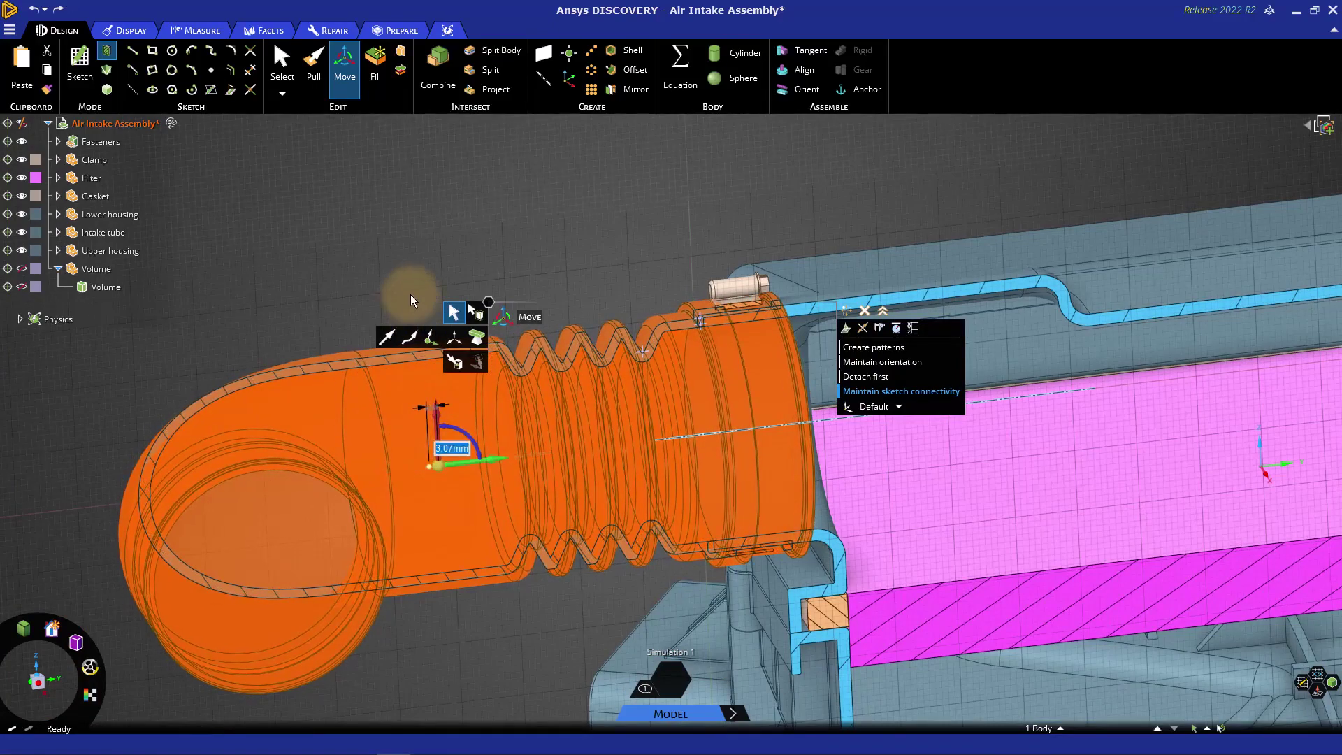
left_click(386, 245)
key("Escape")
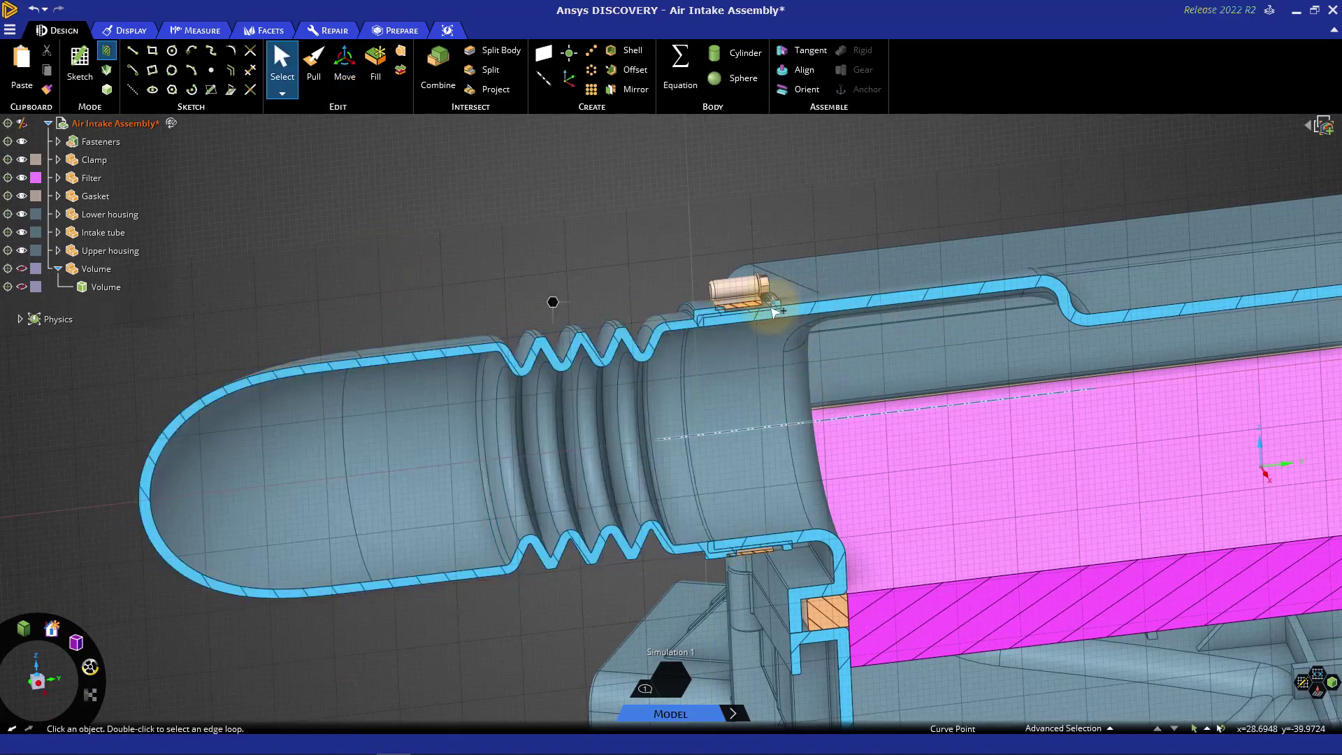
scroll(765, 300, "up", 1)
scroll(609, 351, "up", 1)
scroll(699, 360, "up", 1)
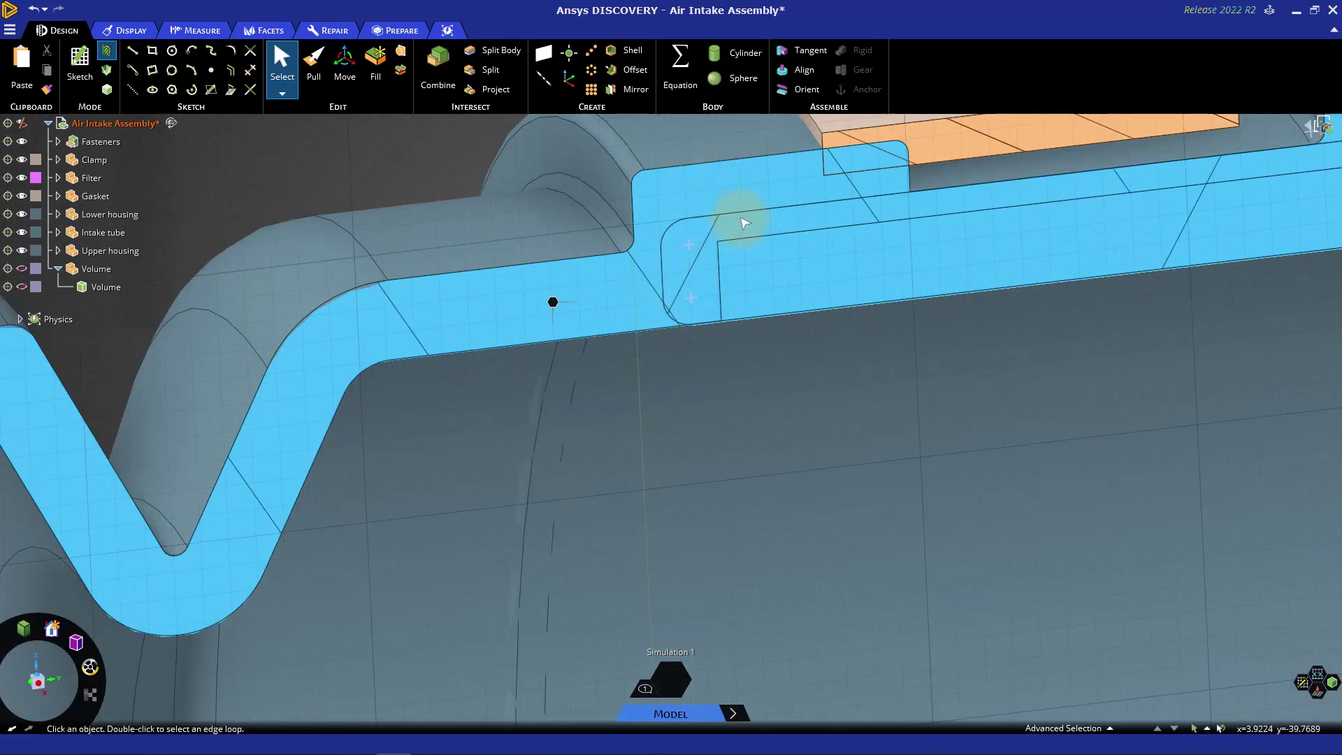
middle_click_drag(744, 233, 722, 283, "ctrl")
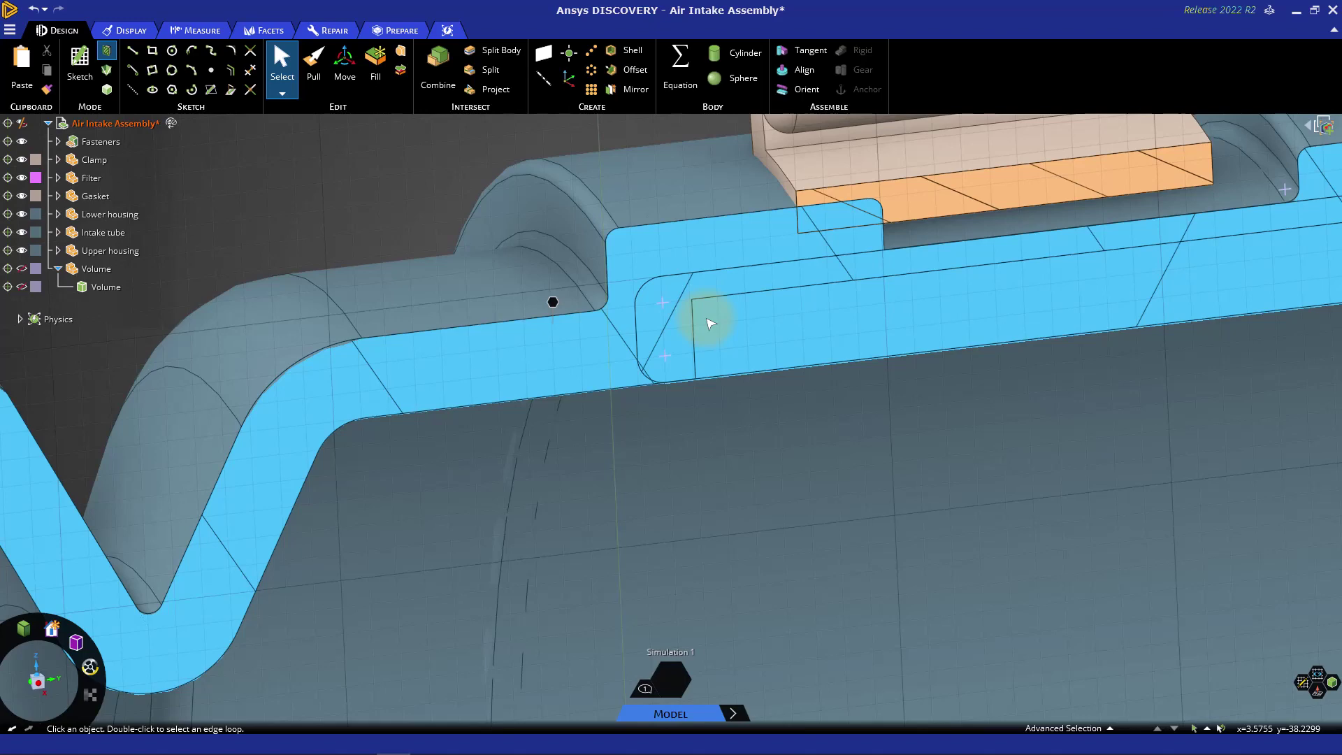
Step: Update the fluid Volume As Created and make it visible again
left_click(93, 287)
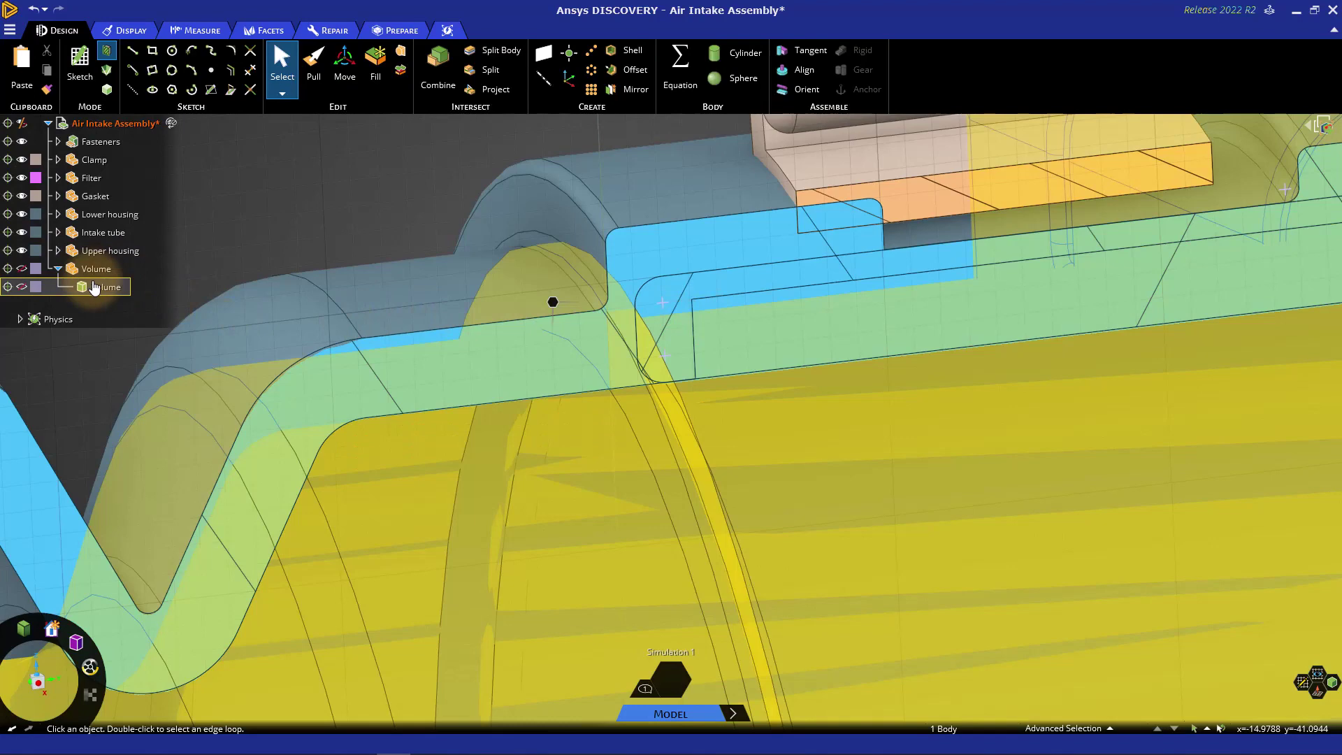
right_click(94, 292)
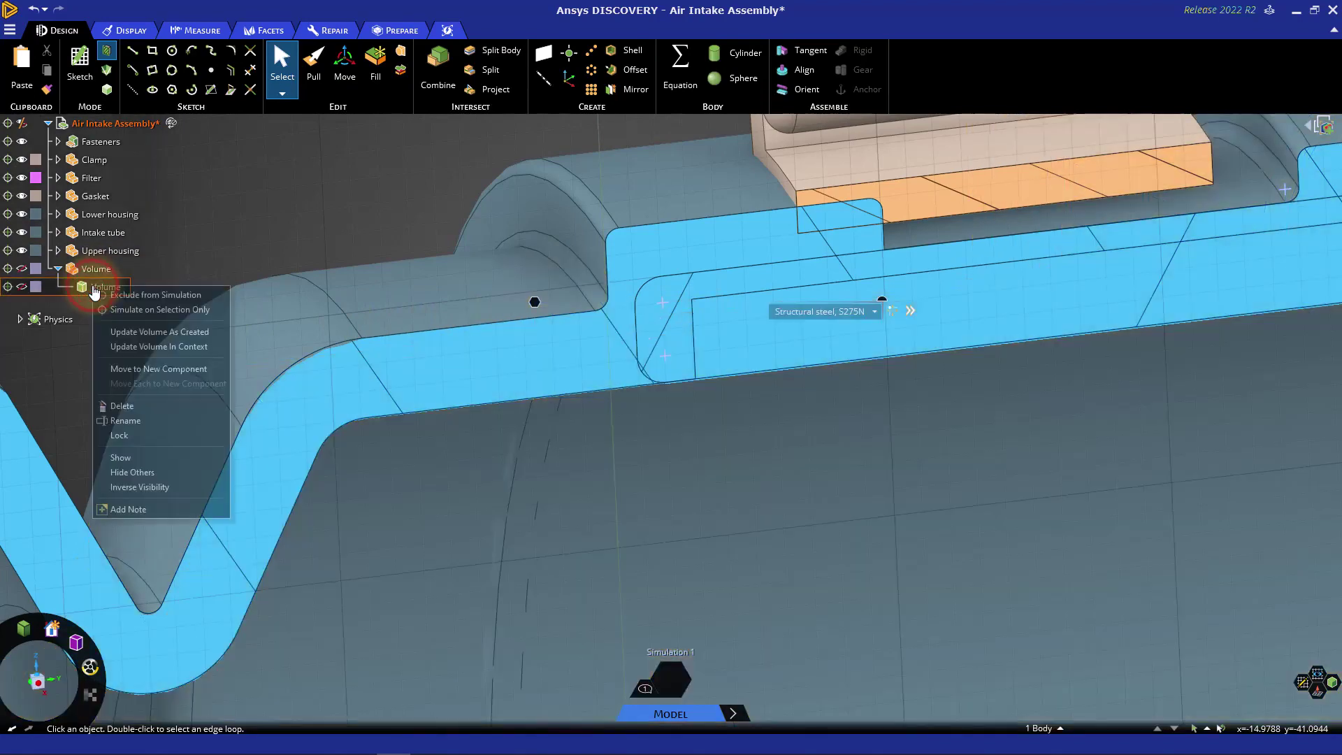
left_click(135, 336)
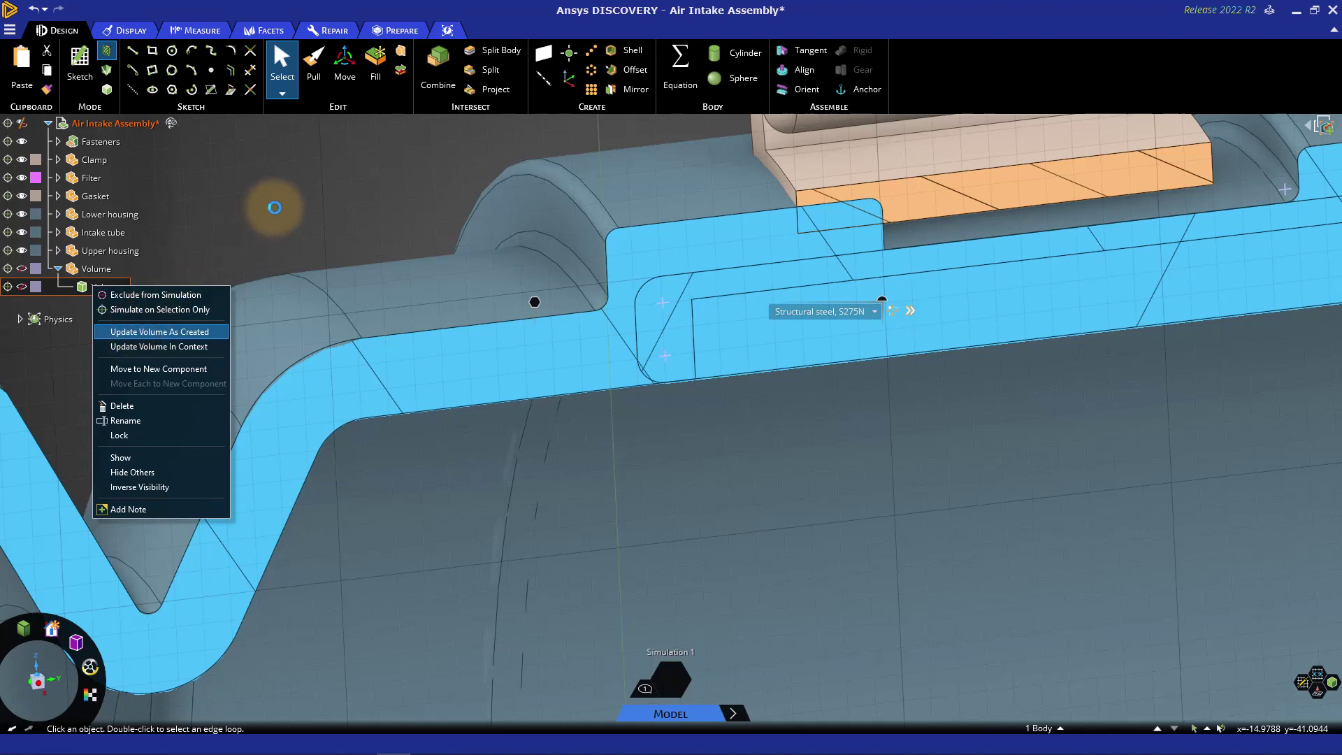
left_click(274, 207)
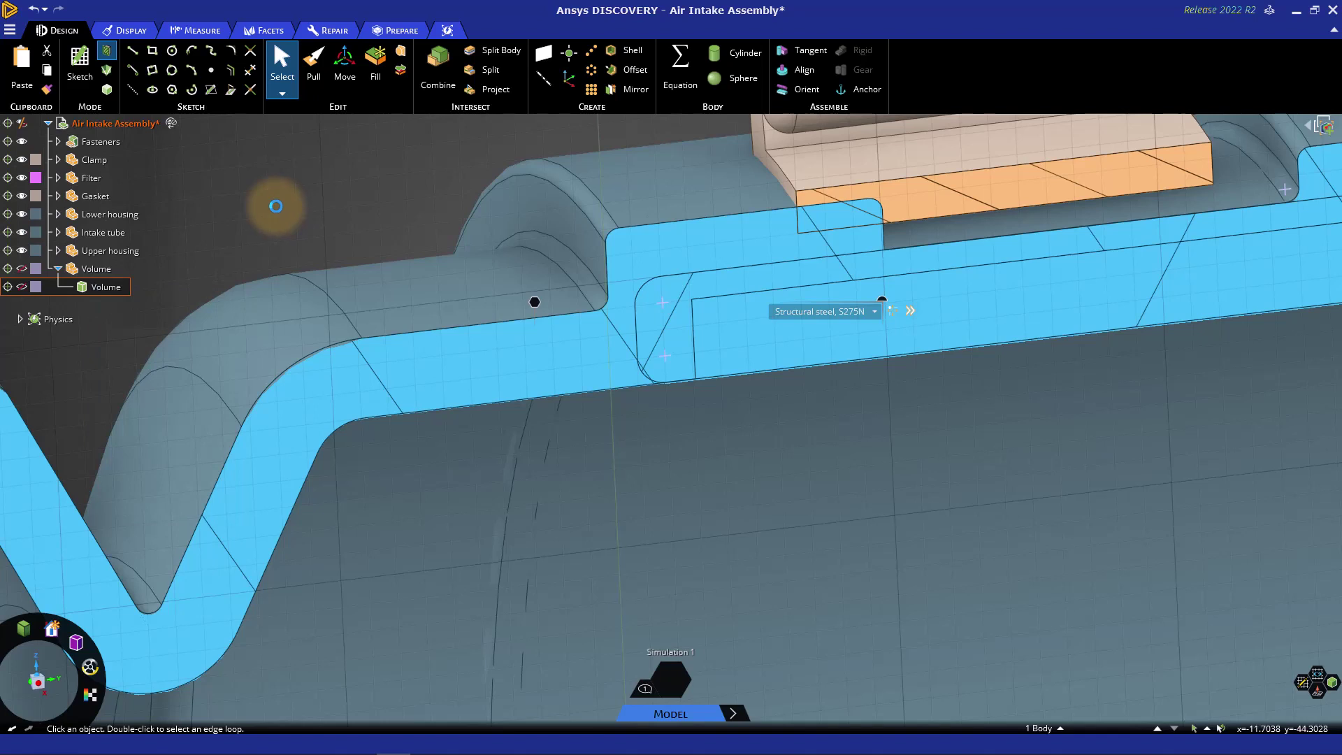
left_click(23, 270)
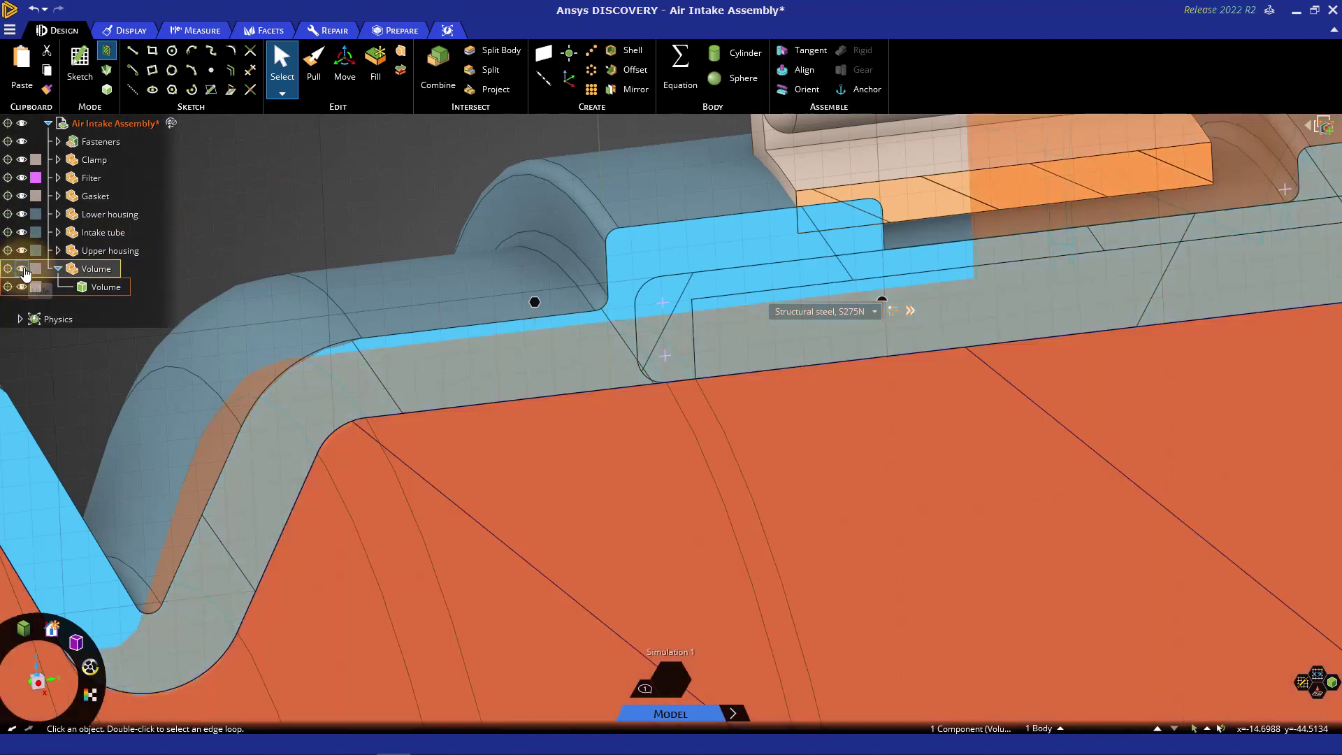
left_click(321, 176)
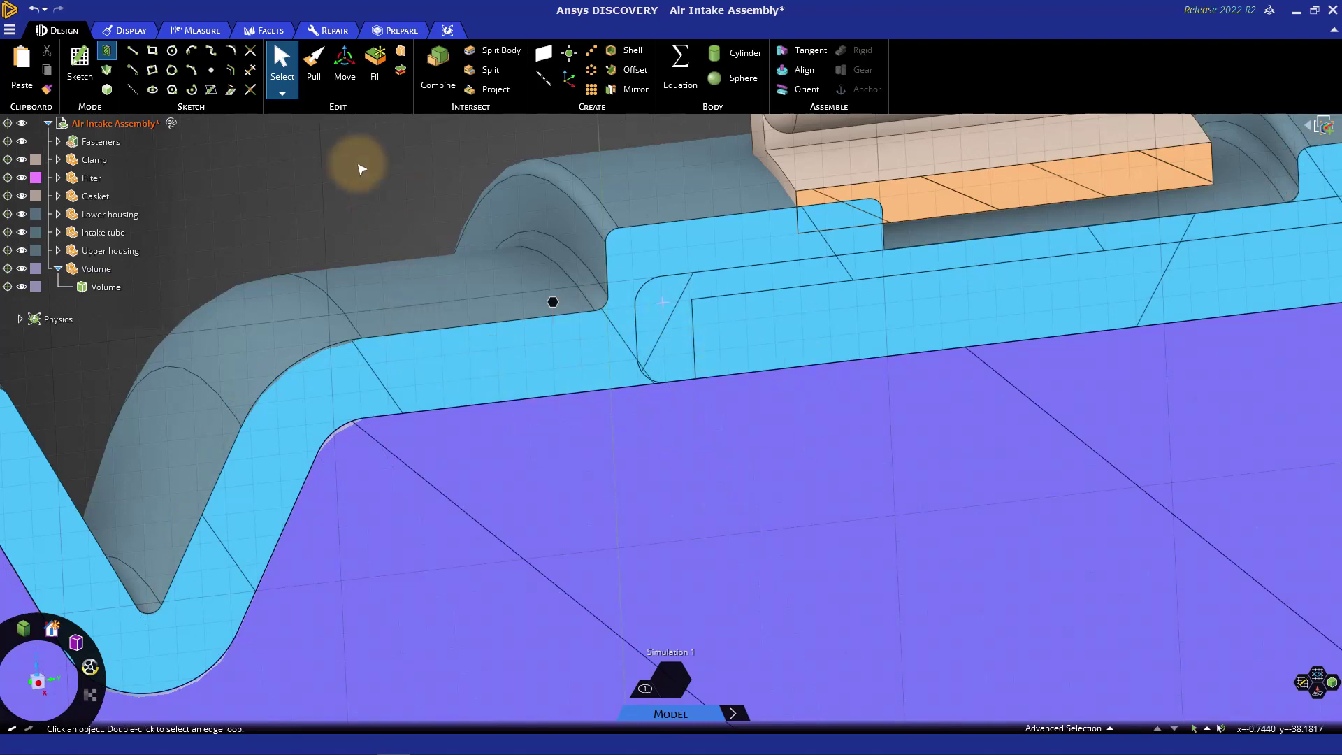
Step: Leave the section view so the full uncut assembly shows
middle_click_drag(366, 206, 630, 449)
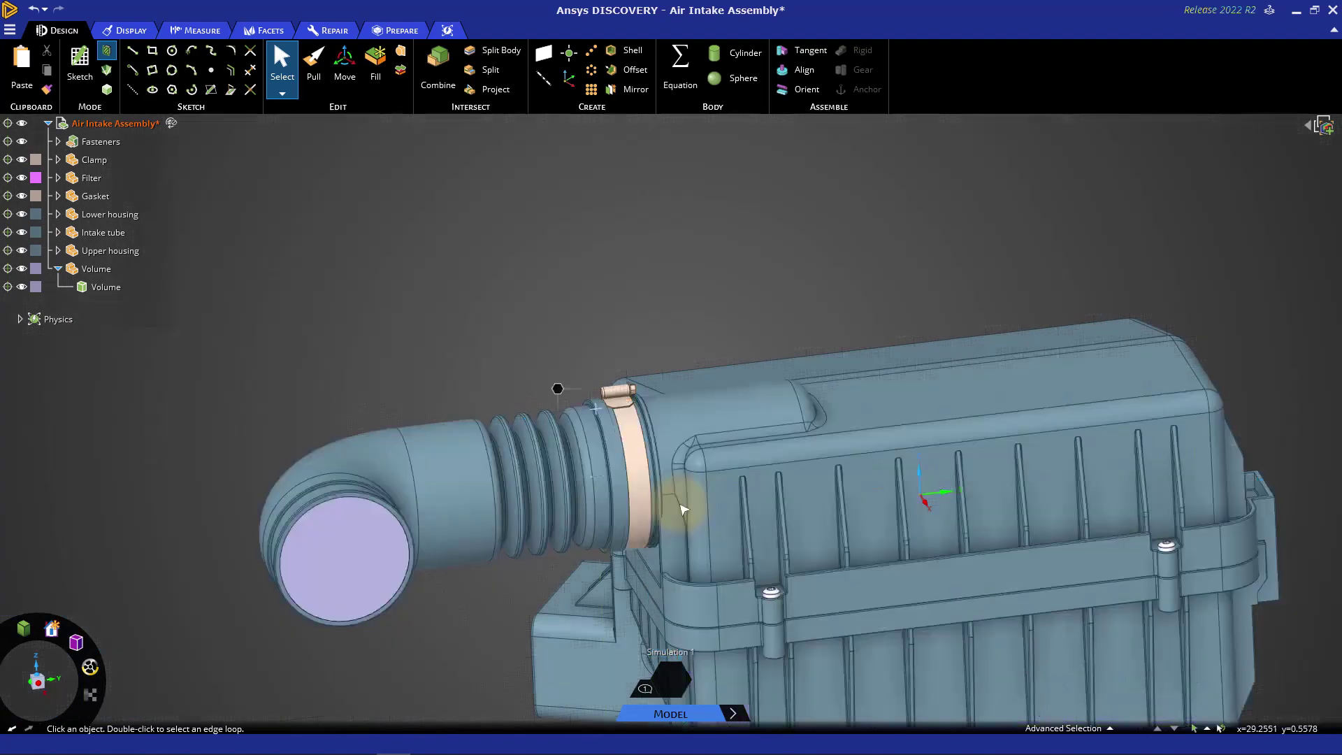
key("d")
middle_click_drag(815, 553, 732, 377)
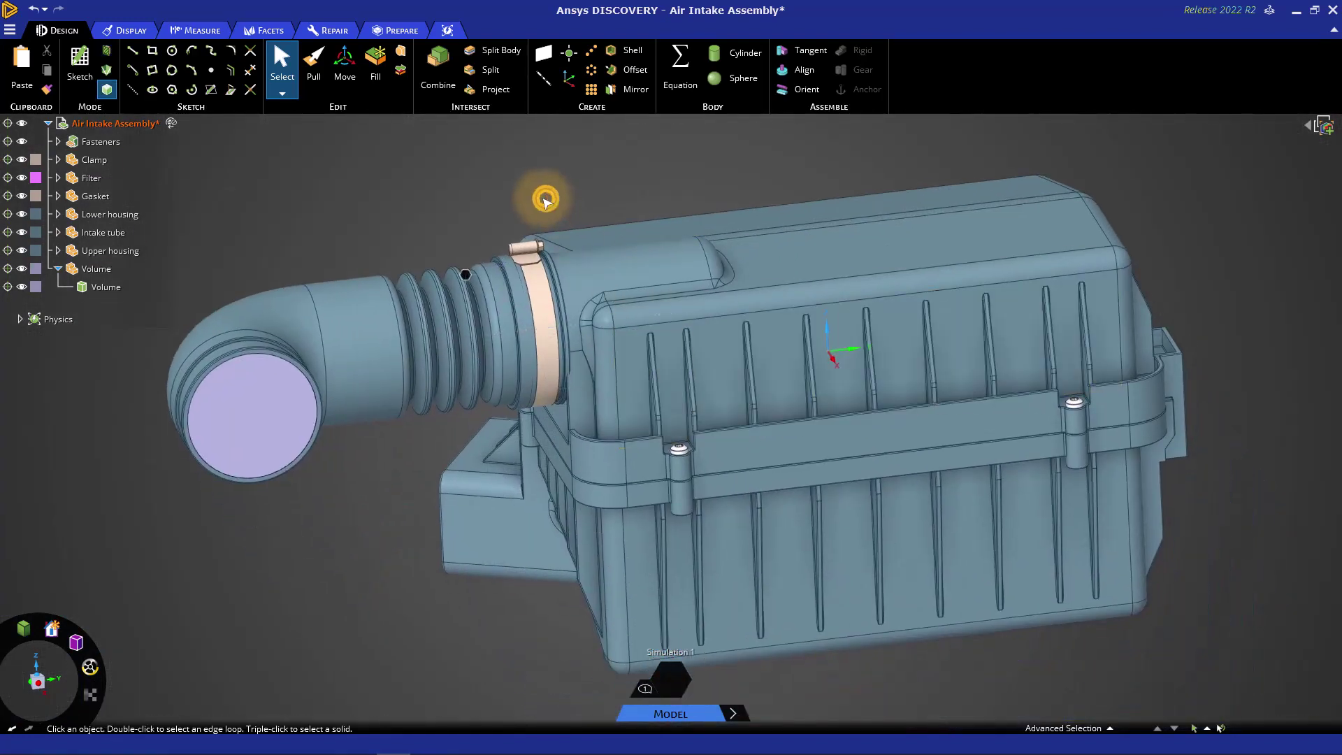
Step: Use Hide Others to isolate the fluid Volume and view it from the side
right_click(254, 412)
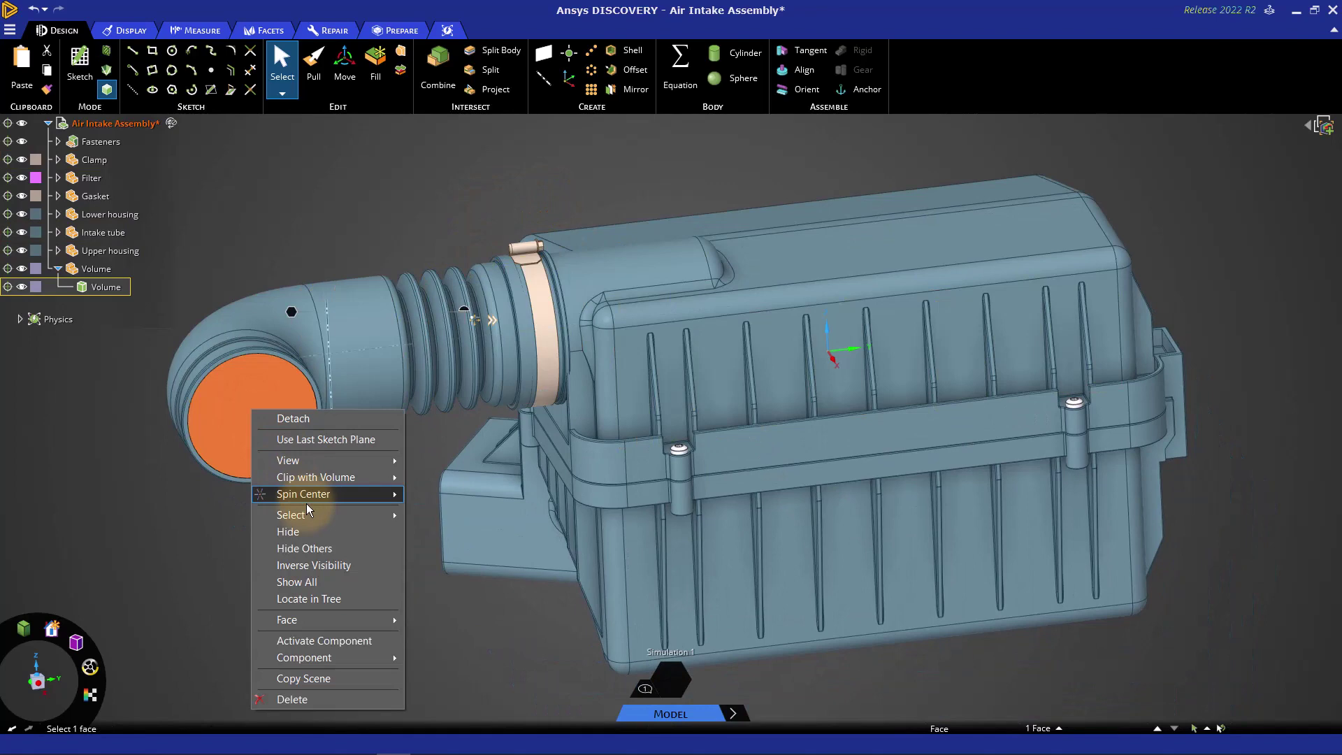
left_click(305, 549)
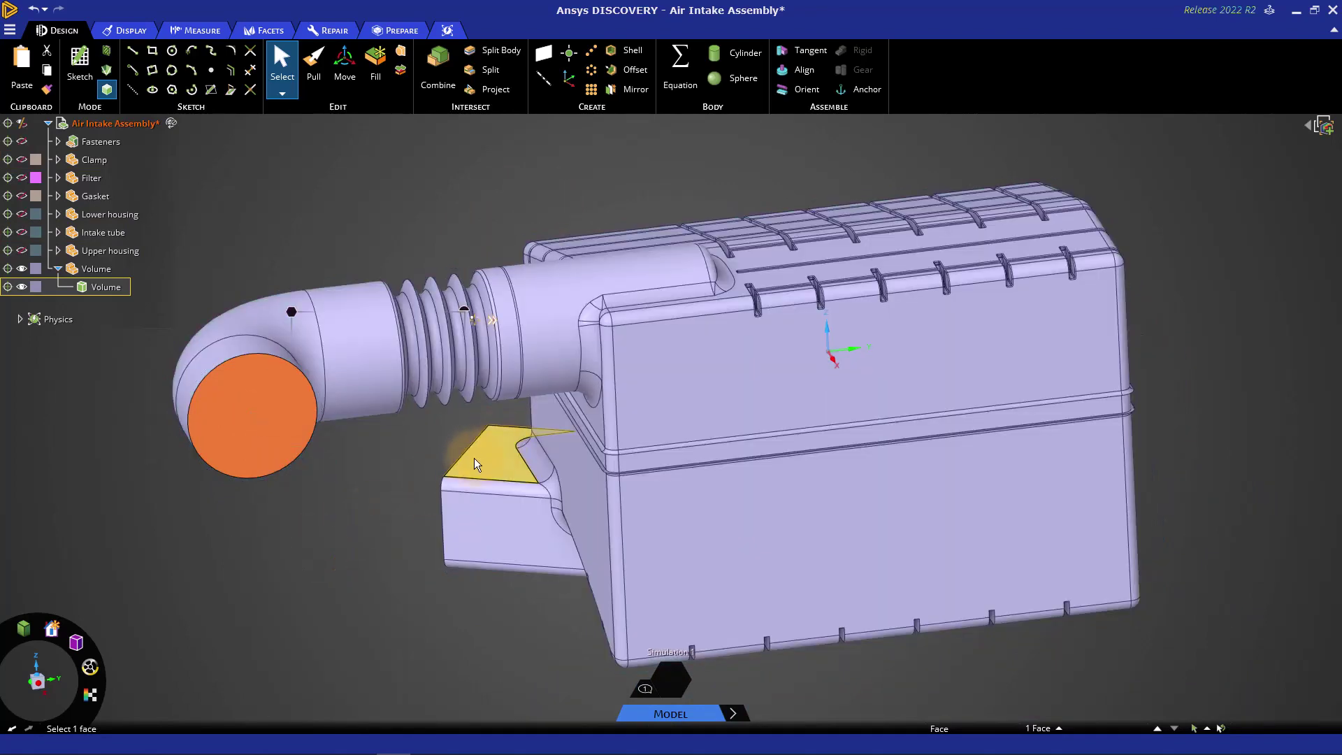
middle_click_drag(479, 450, 150, 651)
left_click(38, 677)
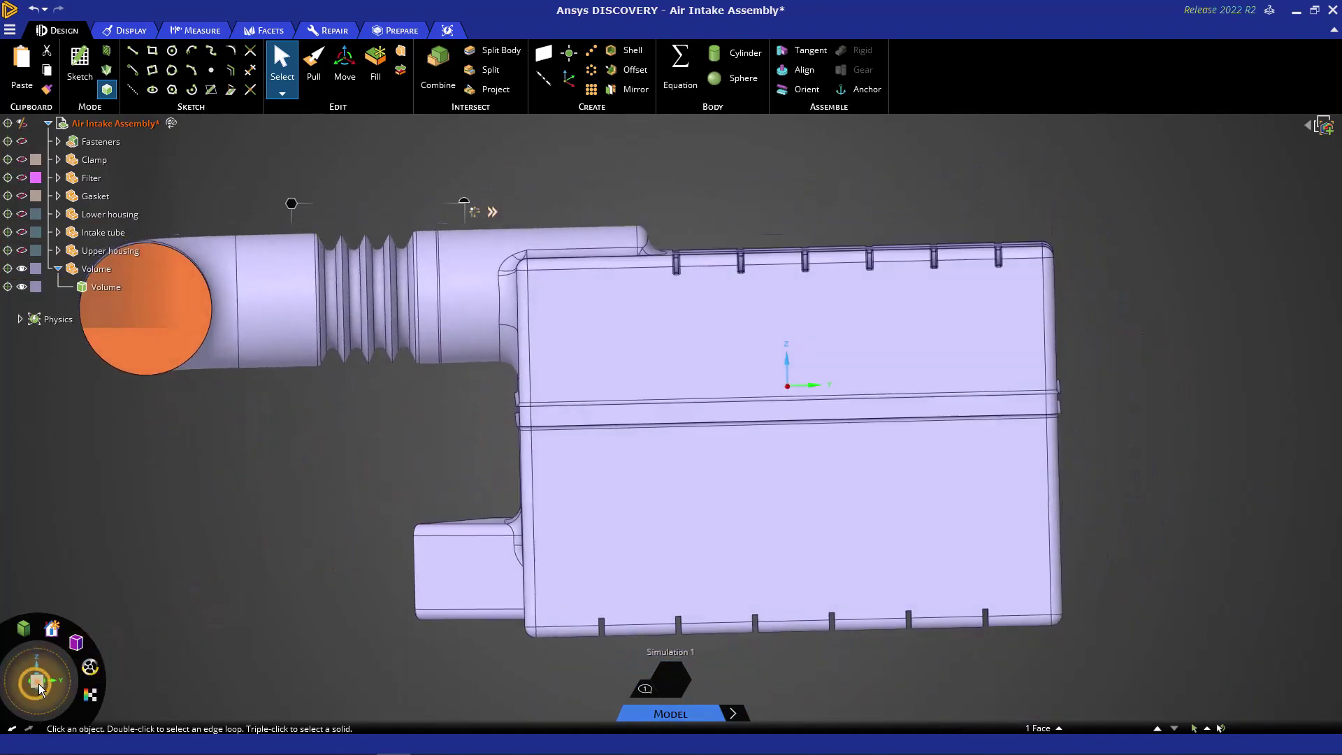
scroll(390, 271, "up", 2)
scroll(389, 272, "up", 3)
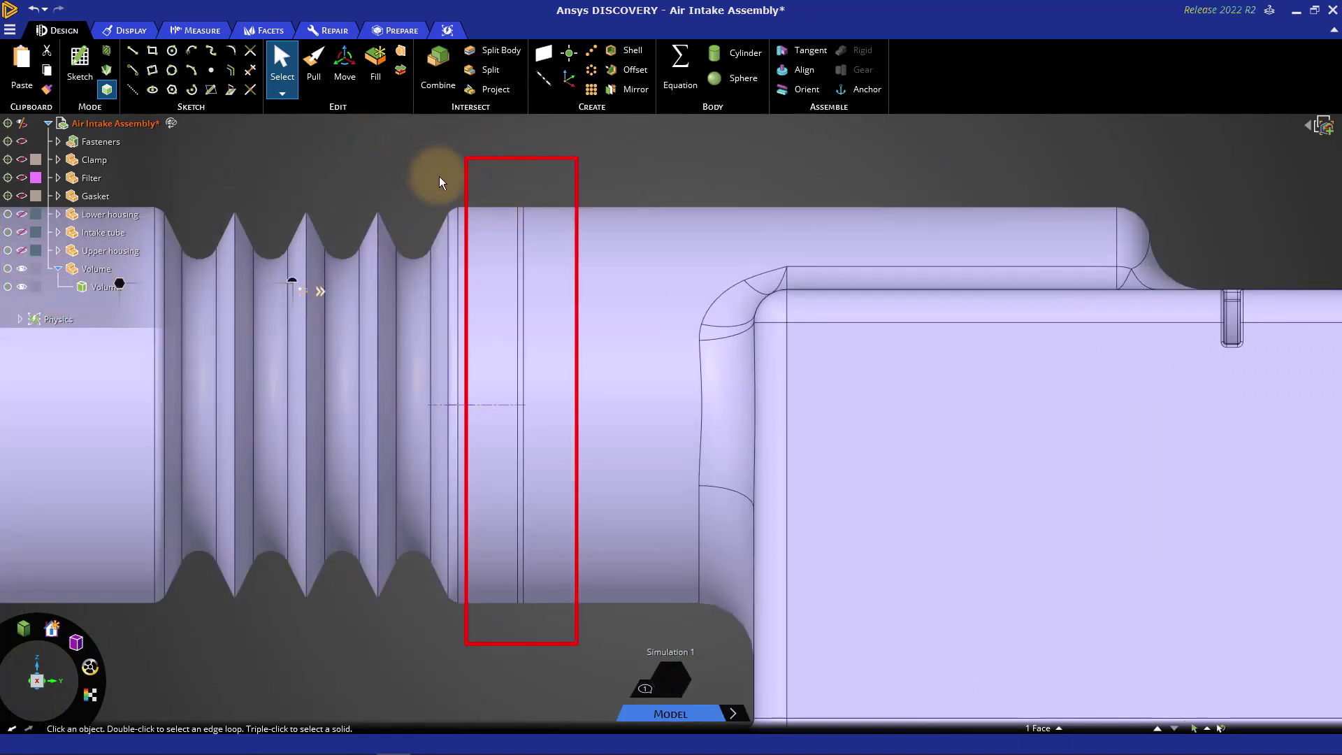
scroll(440, 180, "down", 2)
scroll(443, 185, "down", 2)
middle_click_drag(538, 314, 578, 369, "shift")
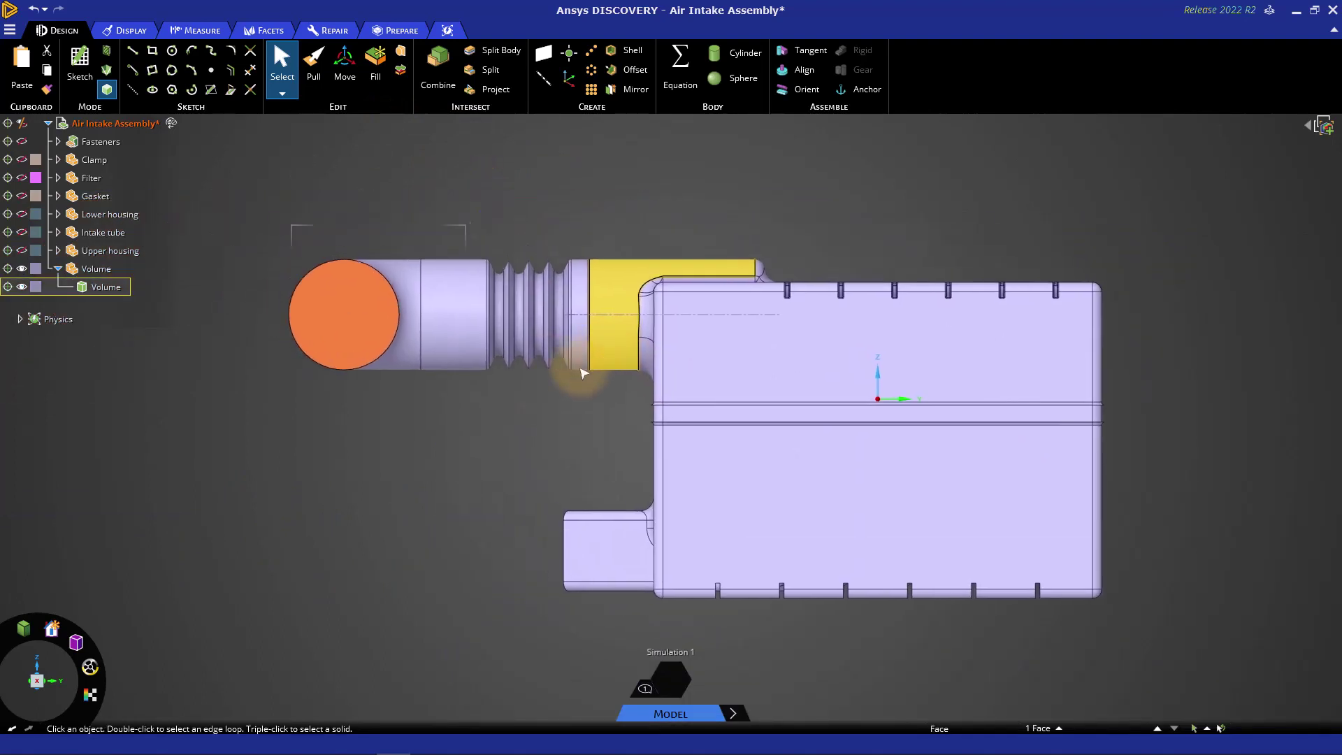
left_click(459, 443)
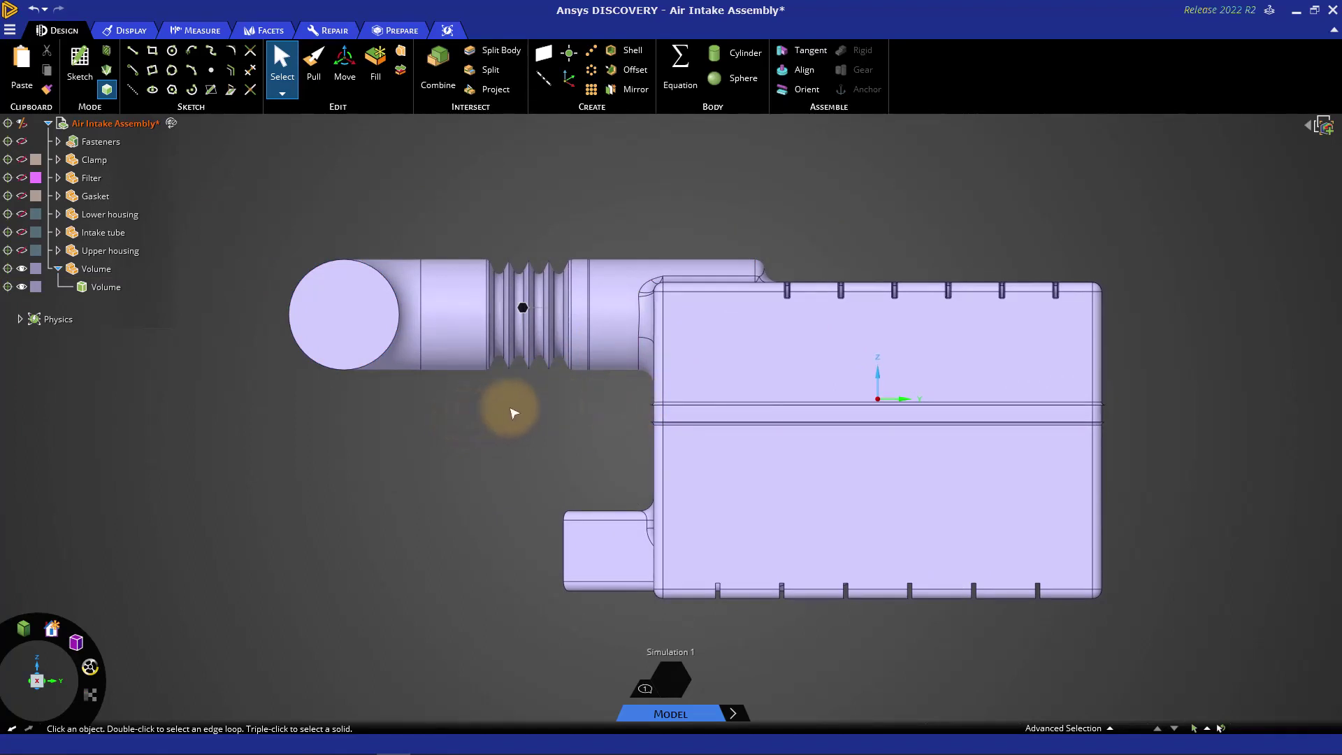
scroll(656, 420, "up", 3)
scroll(624, 380, "up", 2)
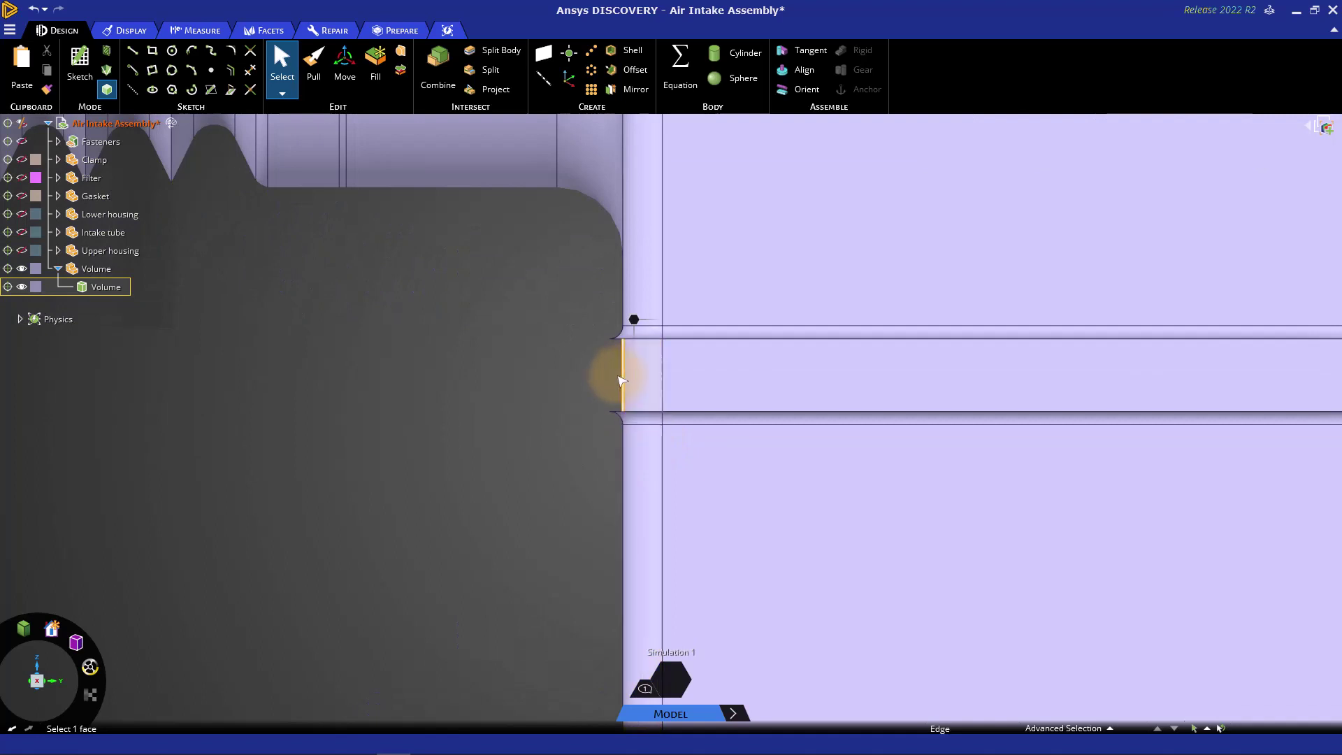
scroll(624, 379, "up", 3)
scroll(624, 379, "up", 1)
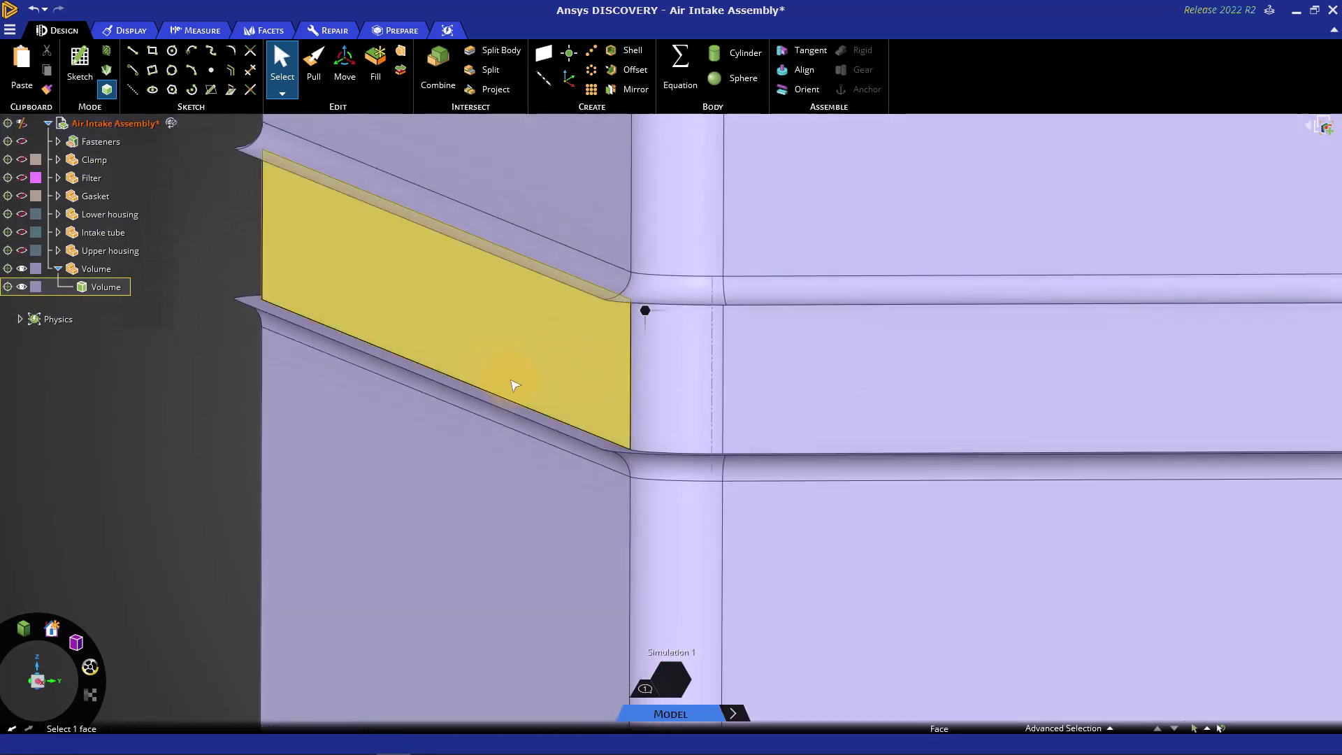
Step: Pick the 2 mm fillet face, then the thin seam face on the housing
left_click(549, 435)
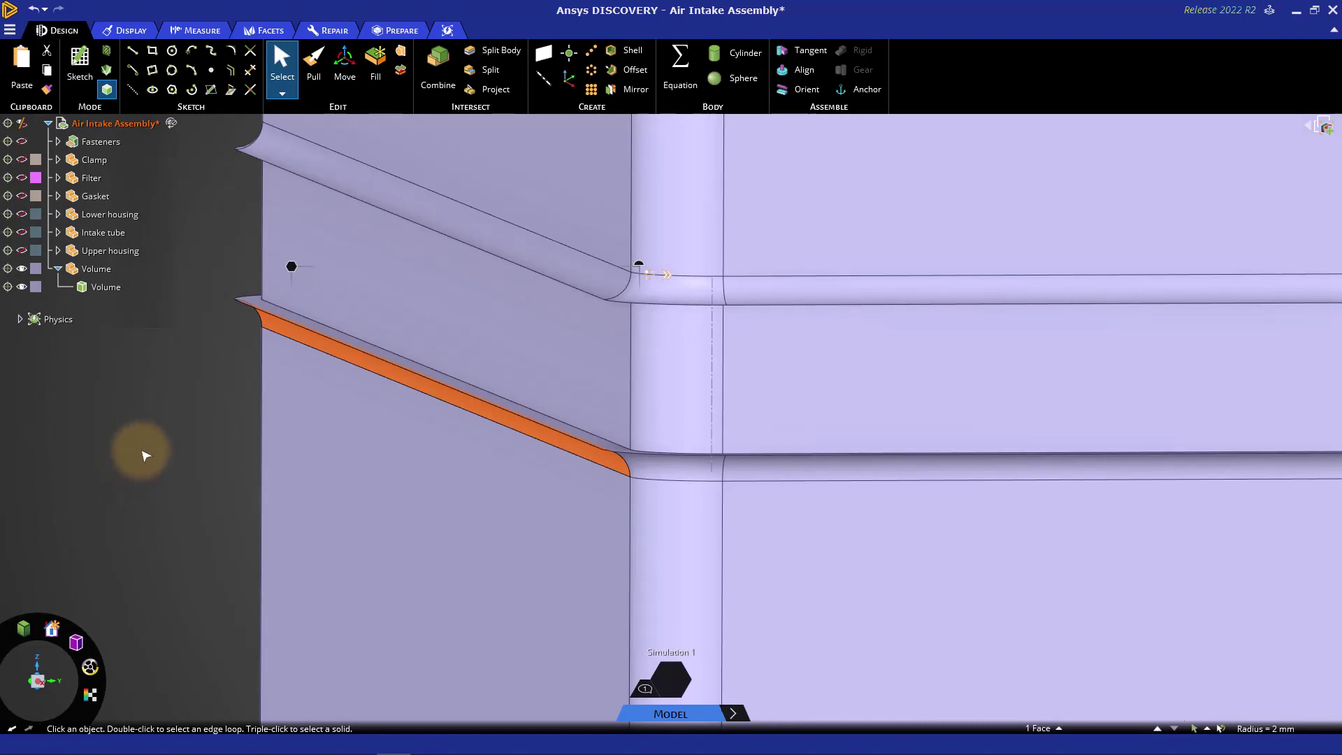
scroll(339, 384, "up", 2)
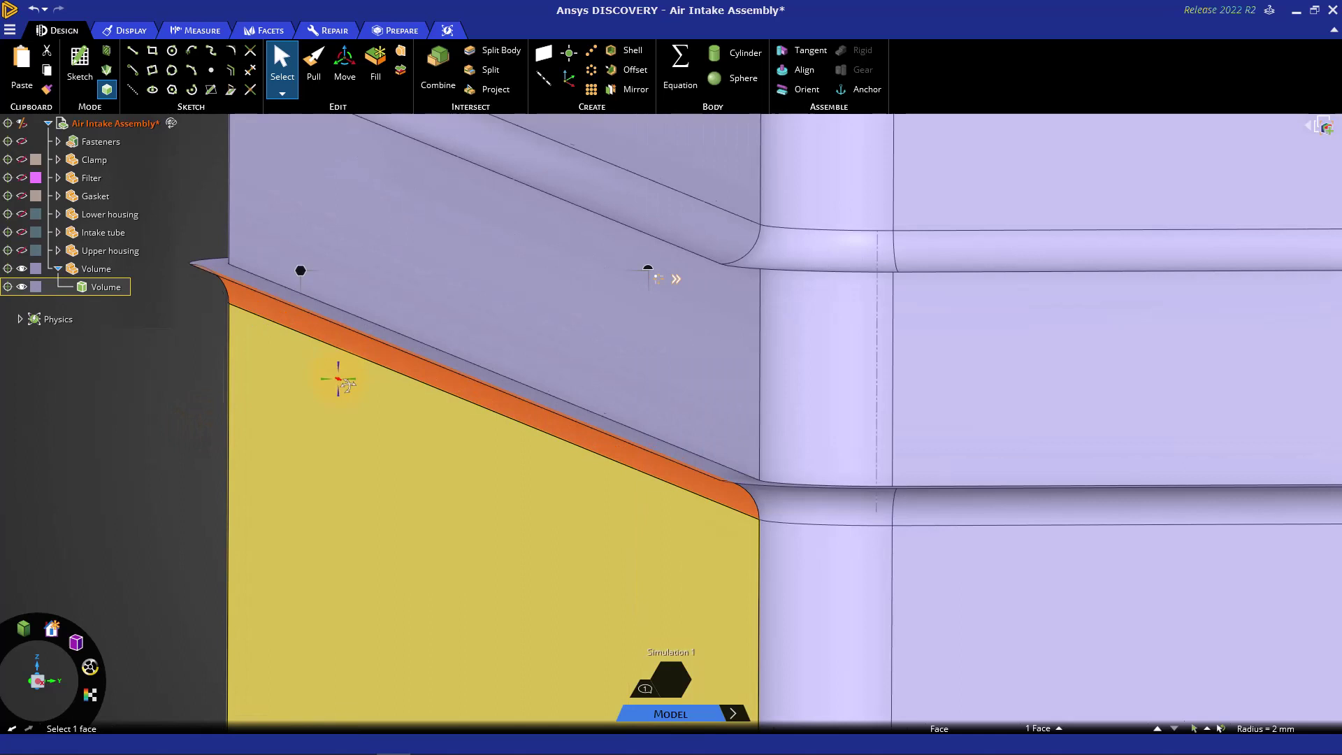
scroll(338, 379, "up", 2)
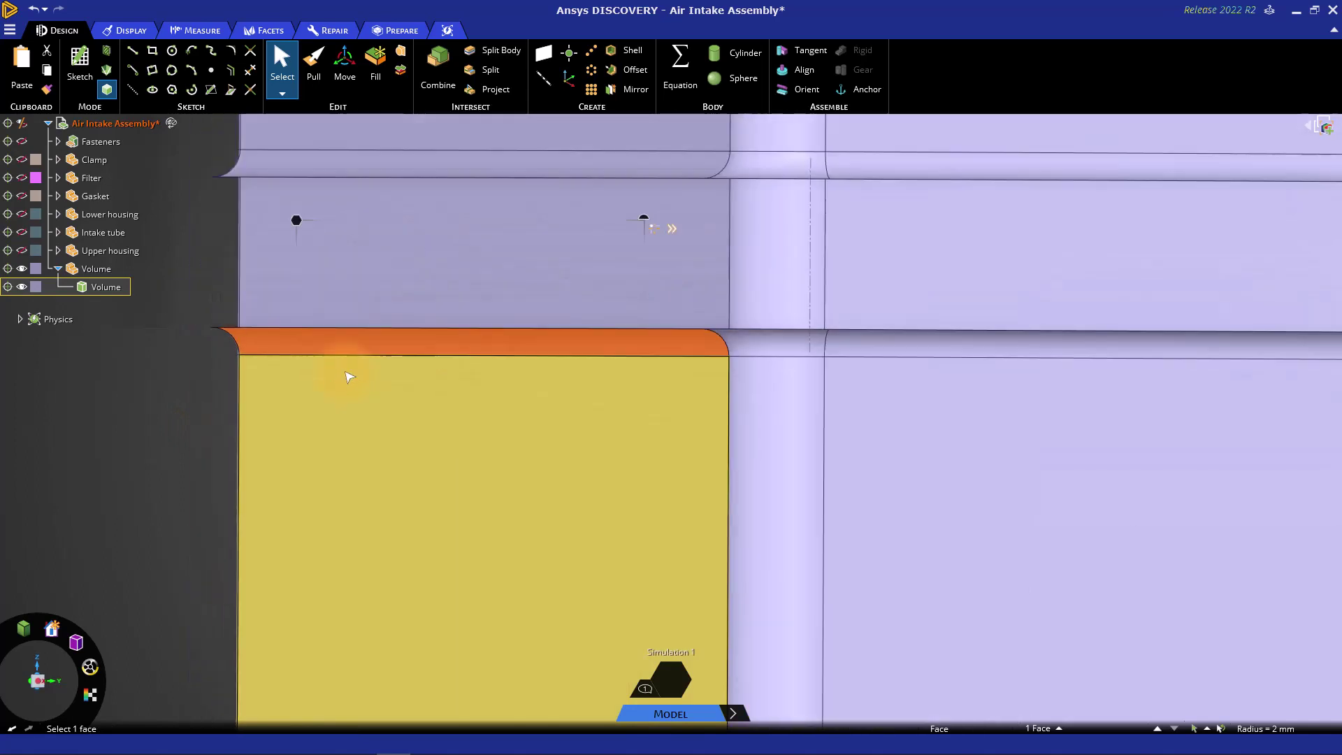
left_click(239, 401)
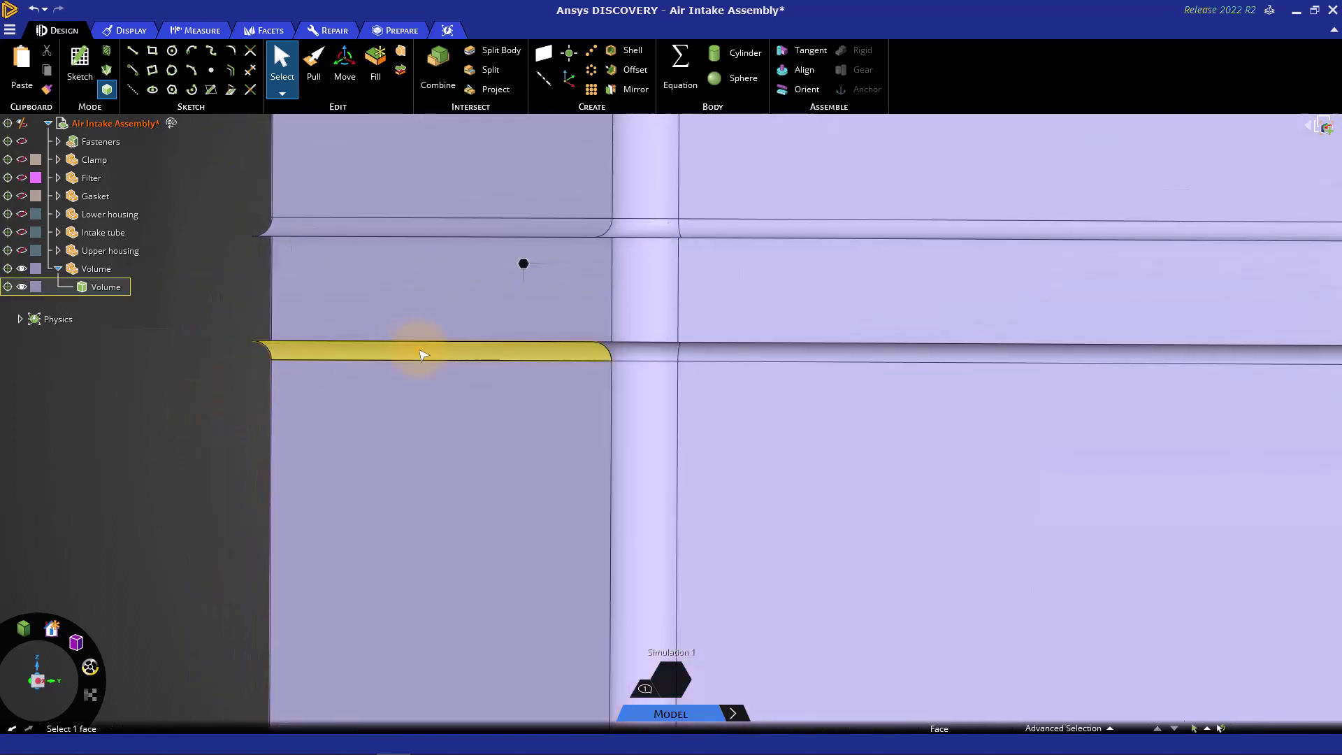
left_click(420, 353)
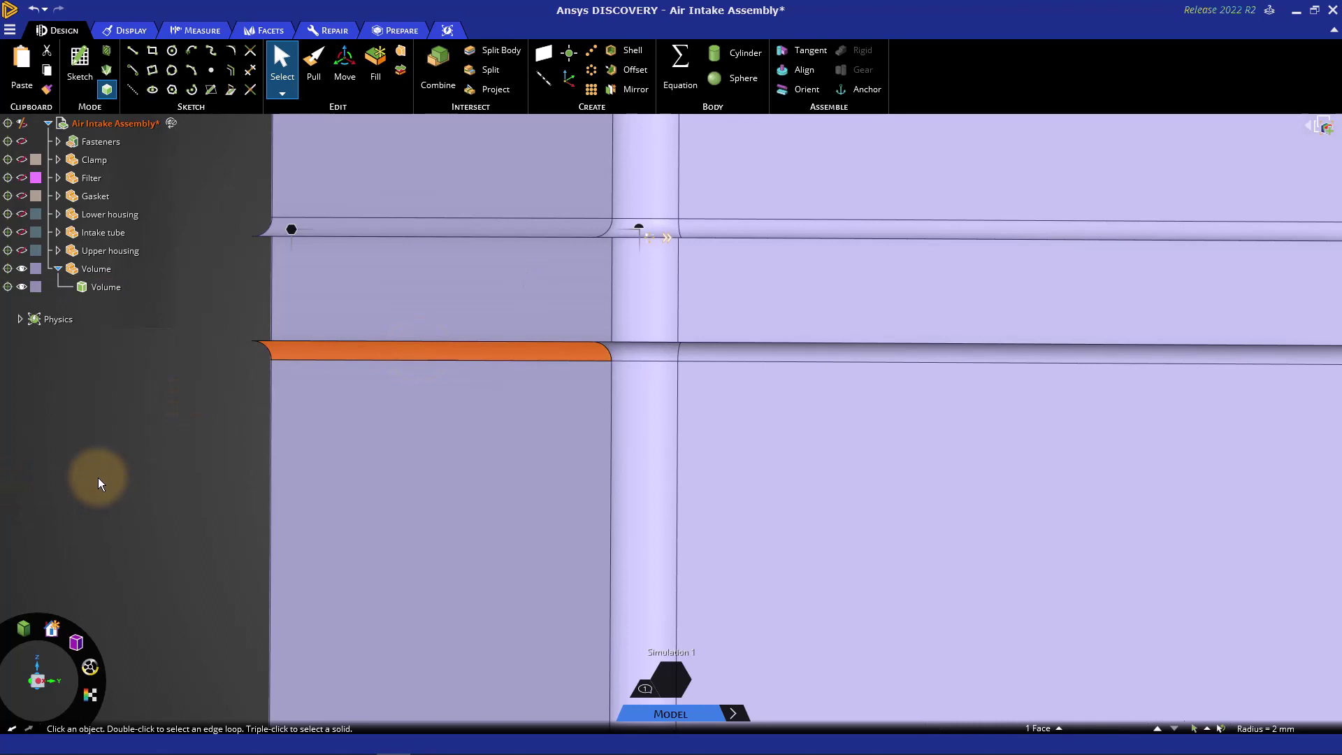
scroll(105, 472, "down", 2)
scroll(130, 444, "down", 3)
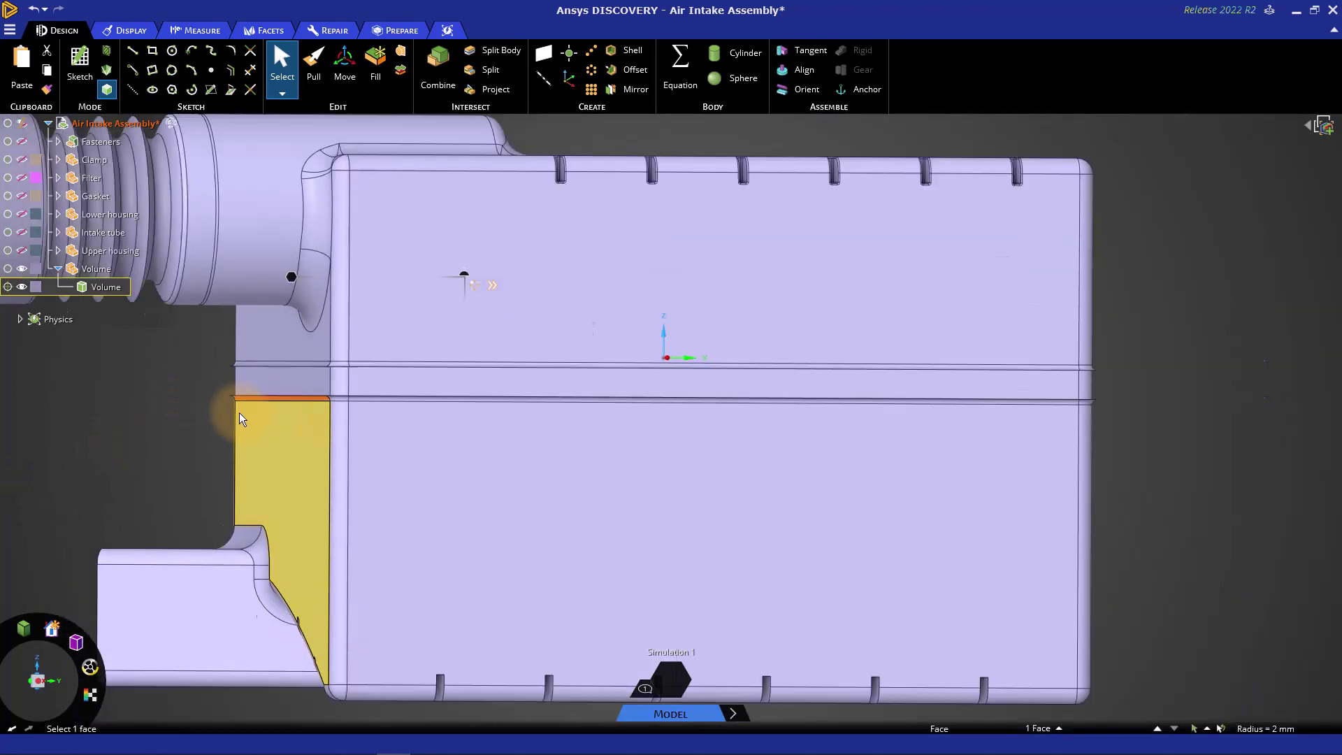
scroll(239, 418, "down", 1)
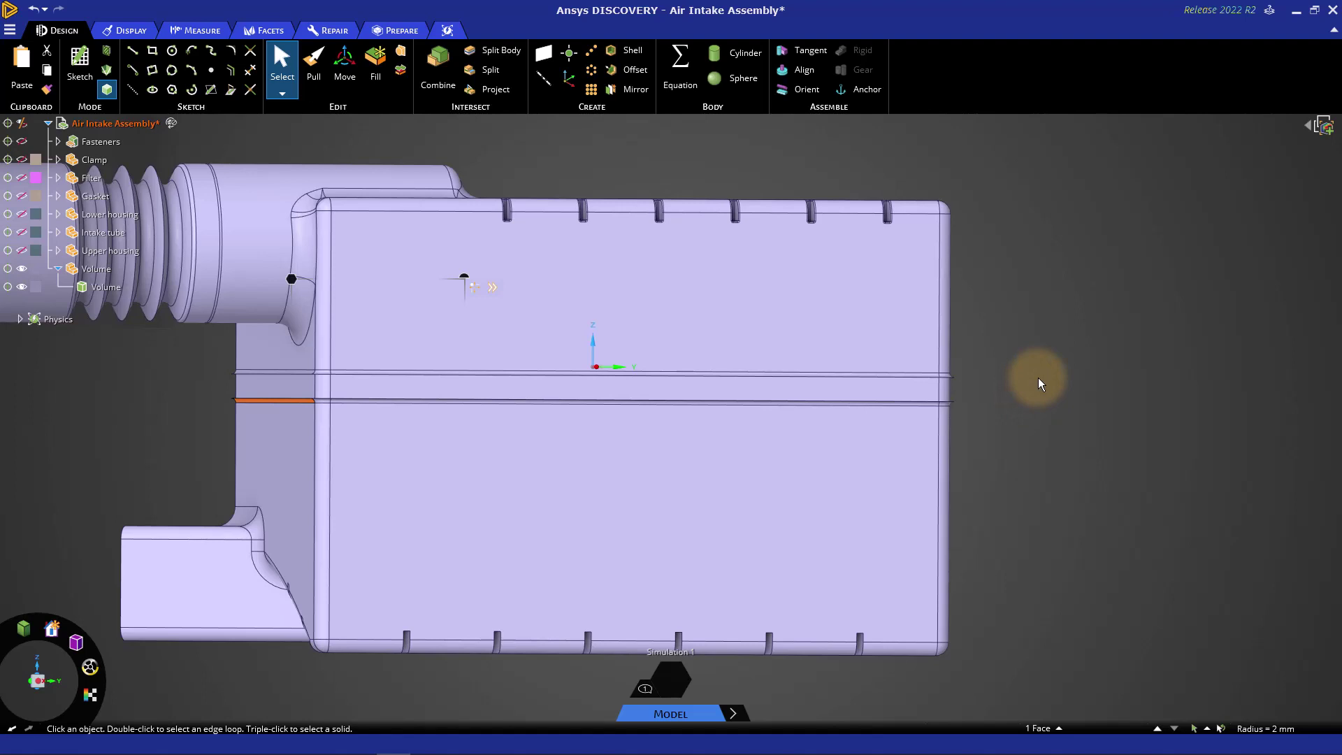
Step: Box-select all nine housing seam faces in side view and Fill them
middle_click_drag(725, 375, 983, 390, "shift")
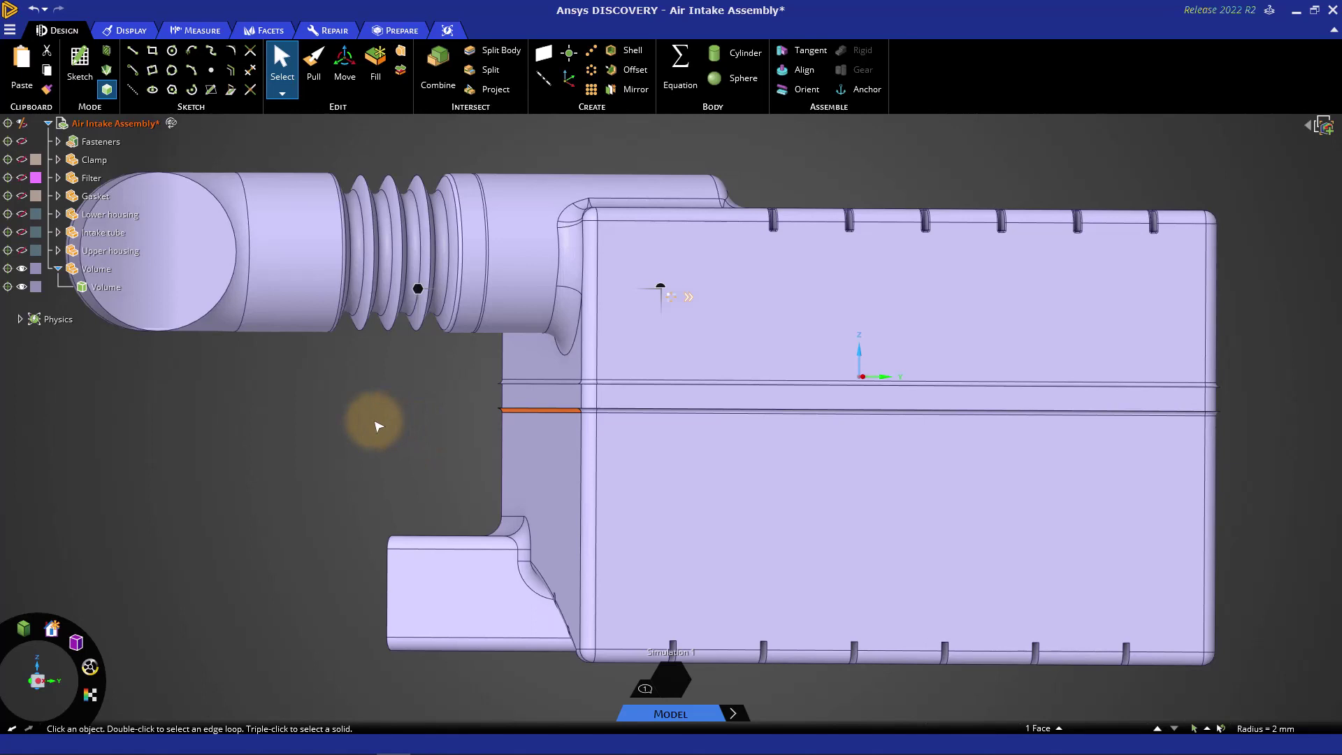
scroll(378, 426, "down", 1)
scroll(378, 425, "down", 1)
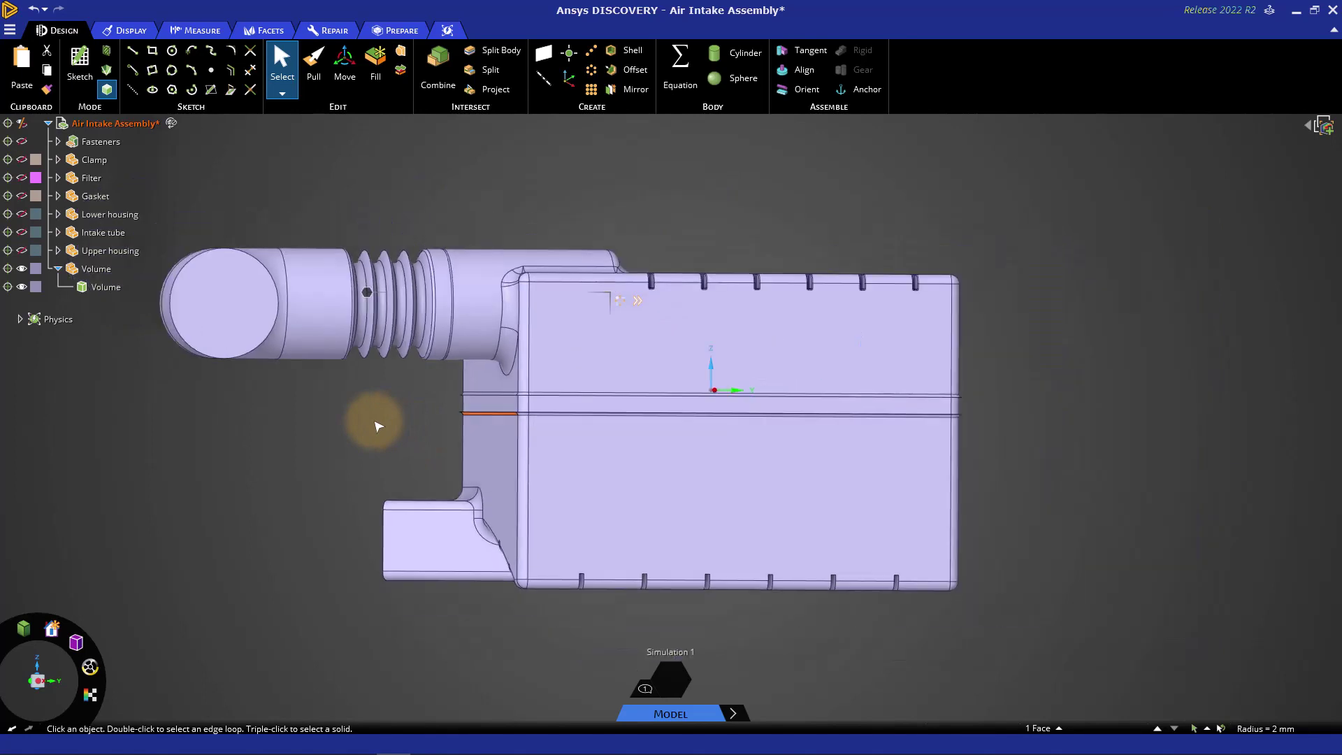
middle_click_drag(379, 426, 416, 418, "shift")
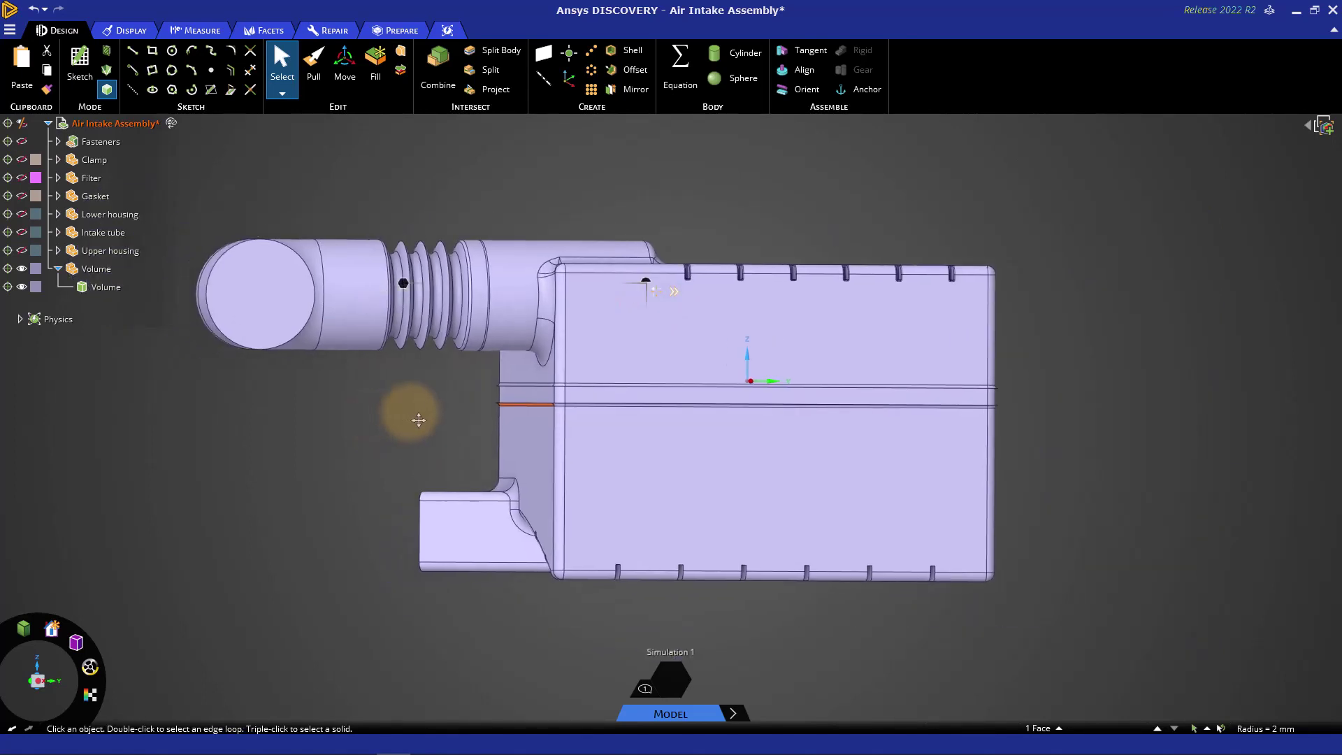
left_click(37, 683)
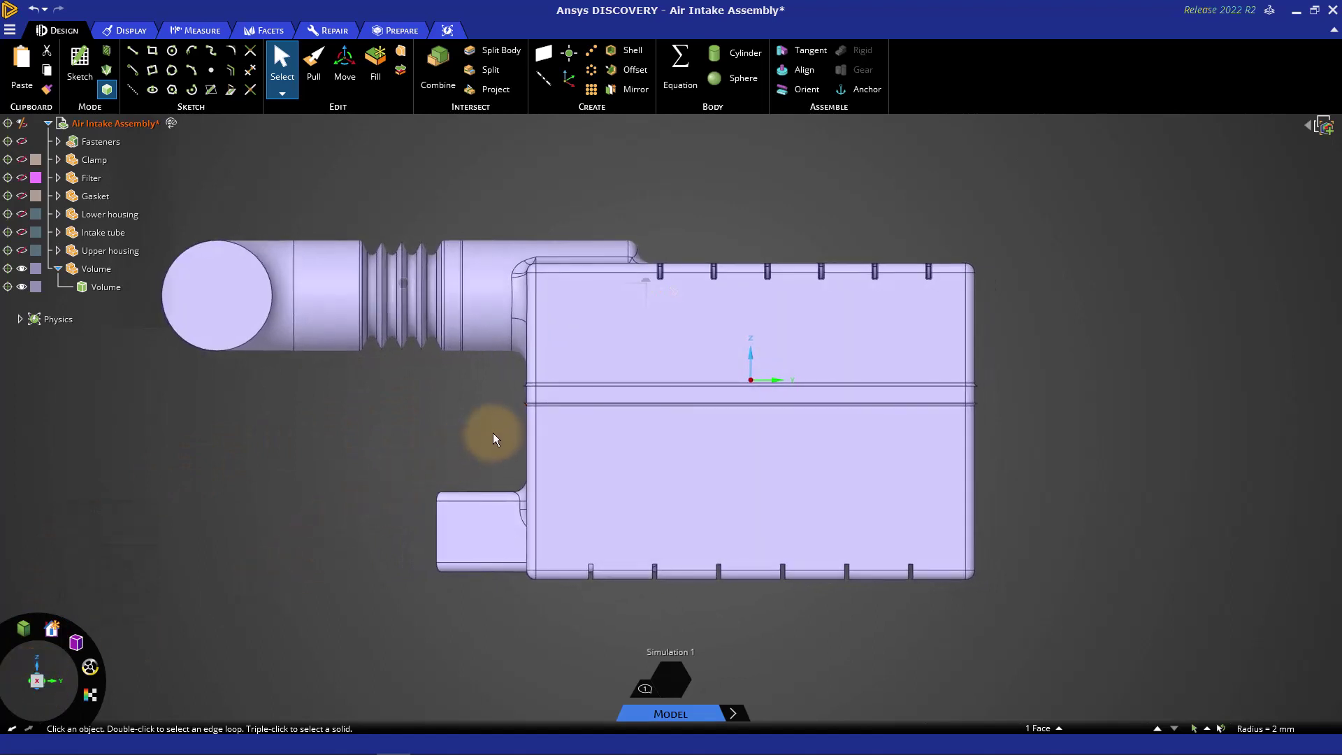
mouse_move(504, 396)
left_mouse_down()
mouse_move(1032, 418)
mouse_move(1007, 429)
left_mouse_up()
mouse_move(1016, 372)
middle_mouse_down()
mouse_move(974, 409)
mouse_move(954, 398)
middle_mouse_up()
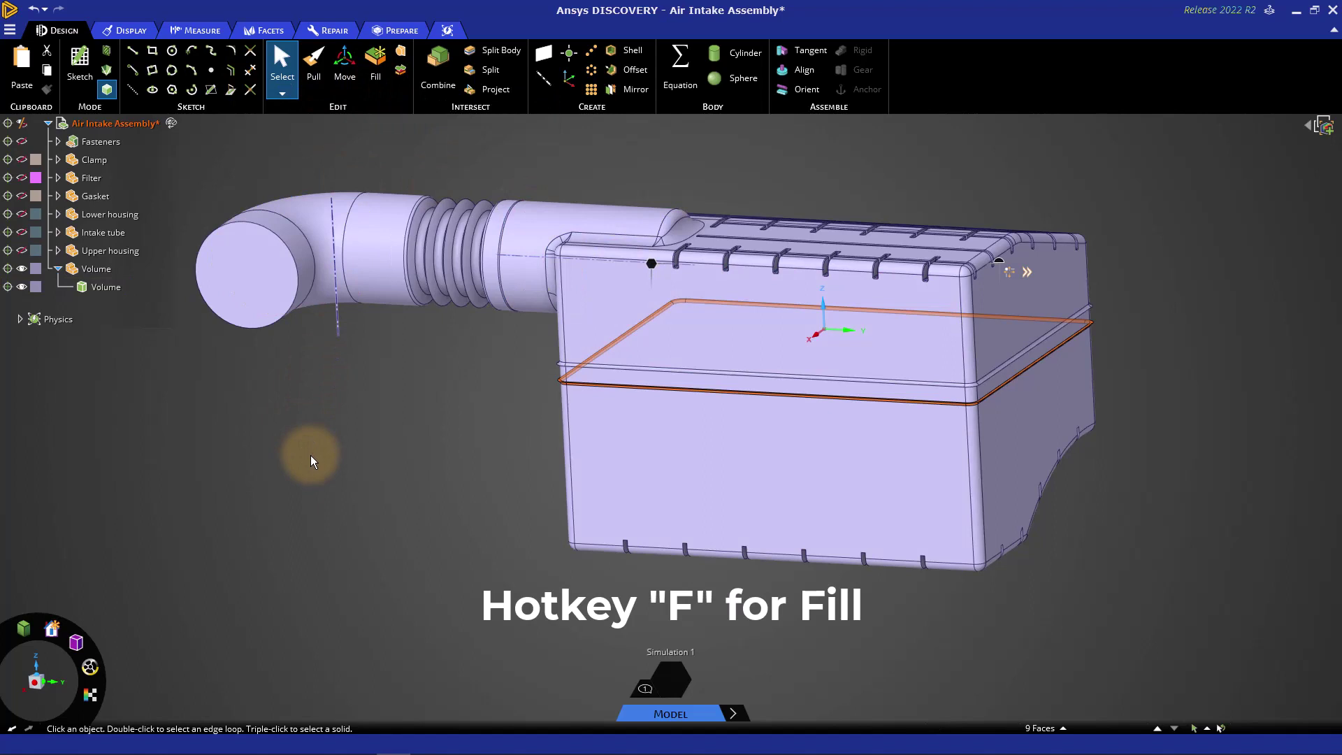
key("f")
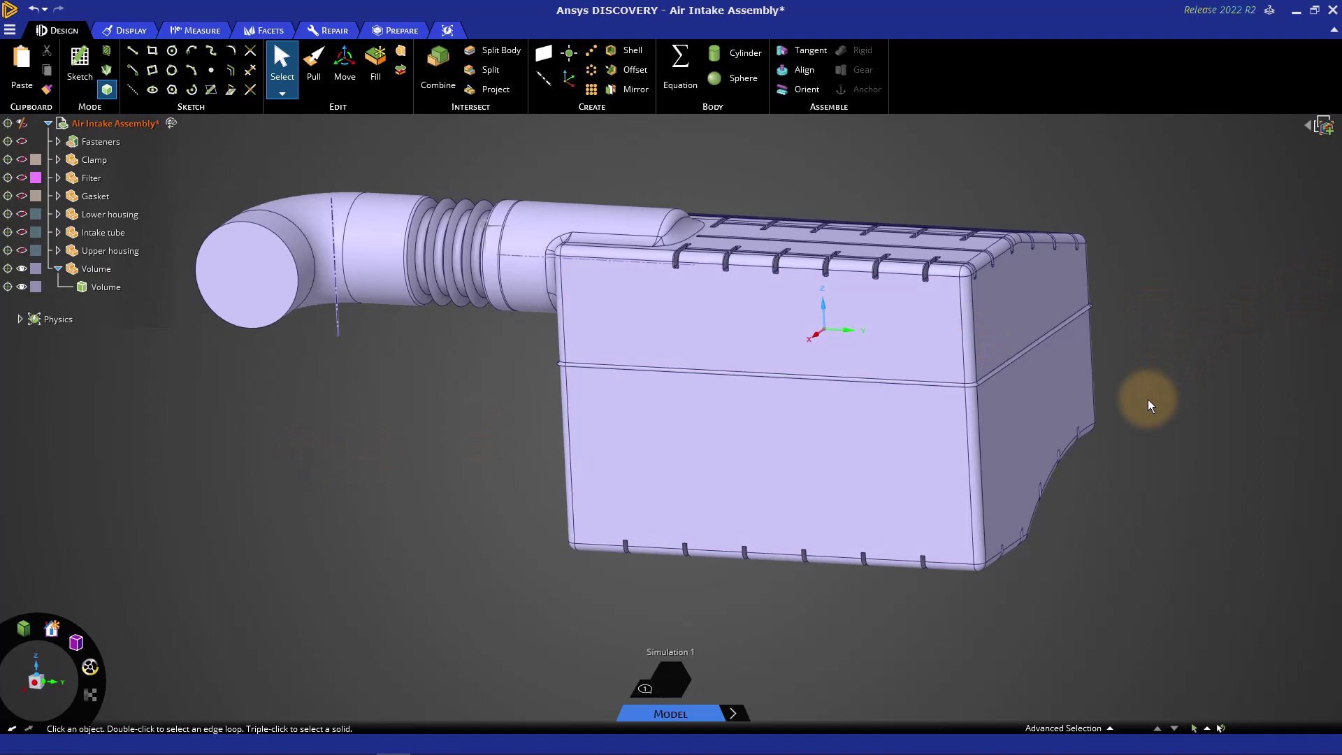
Step: Detect sharp edges, including convex ones, on the fluid volume and inspect the flagged edges
key("z")
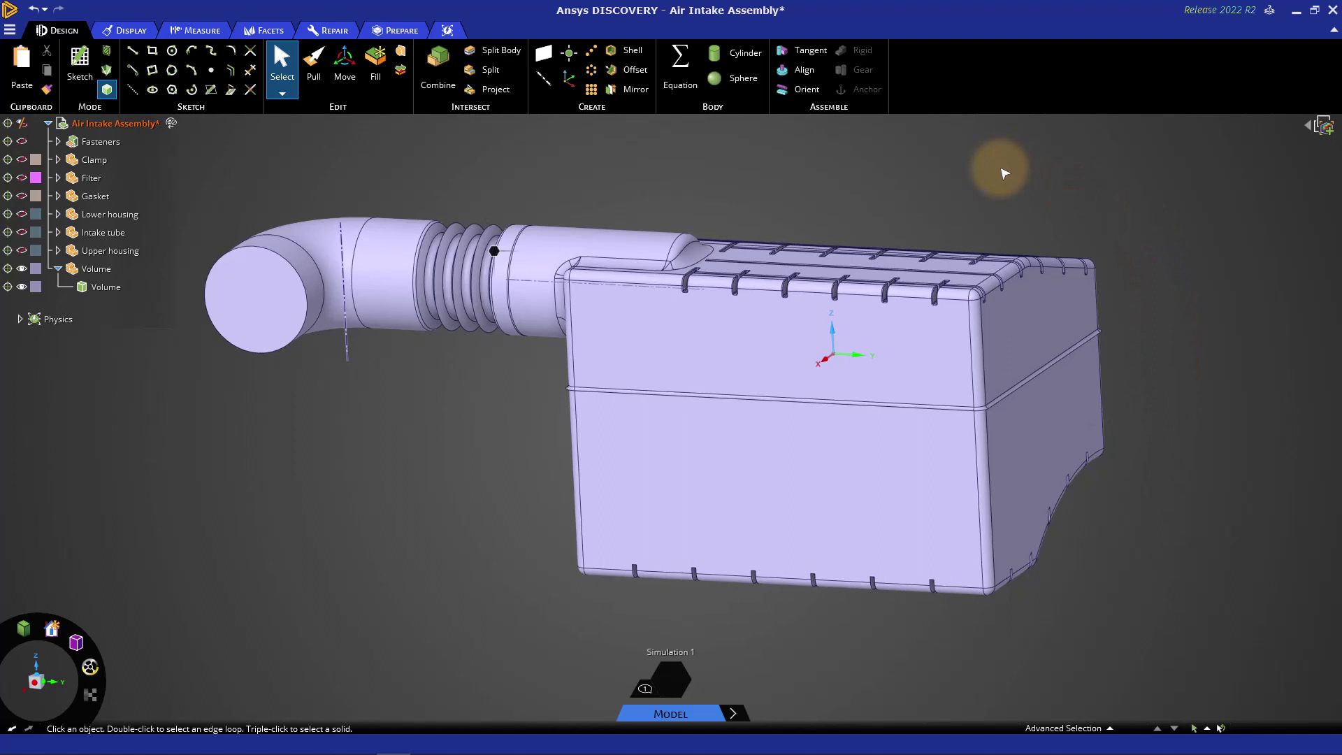
left_click(410, 33)
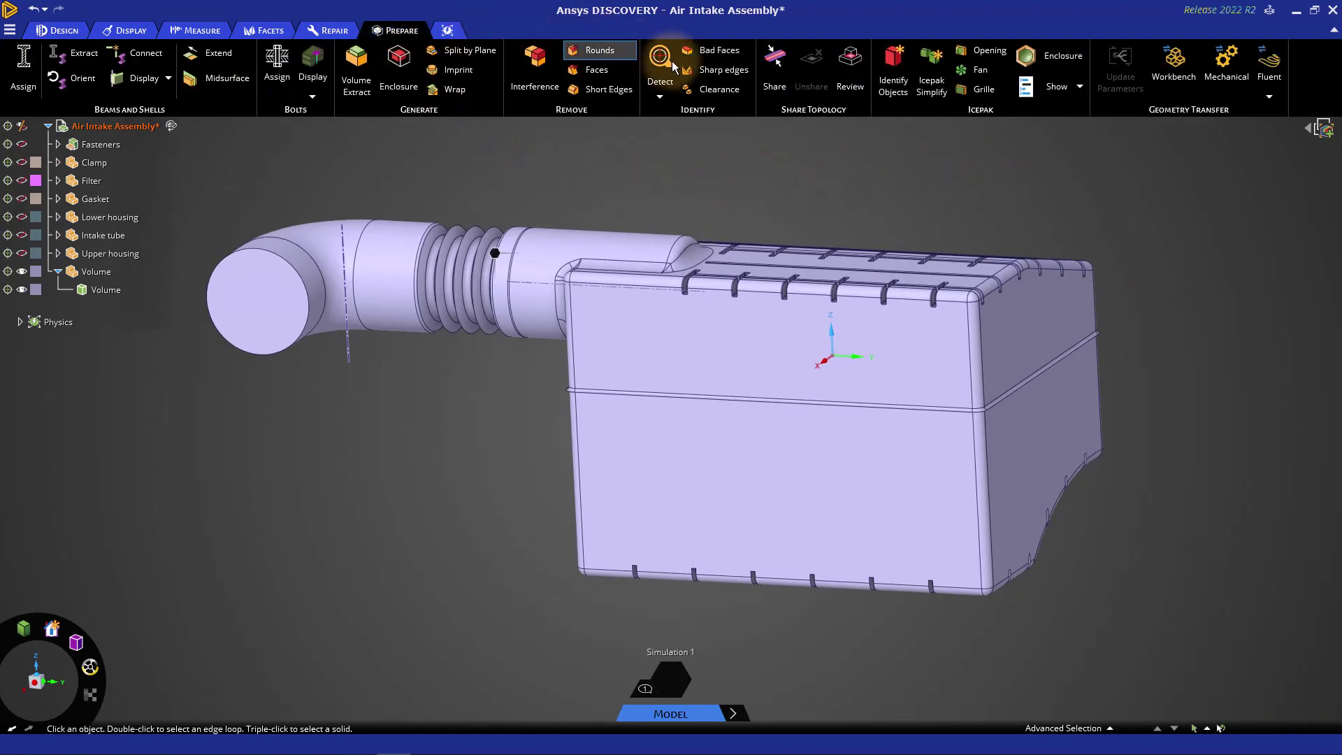
left_click(719, 78)
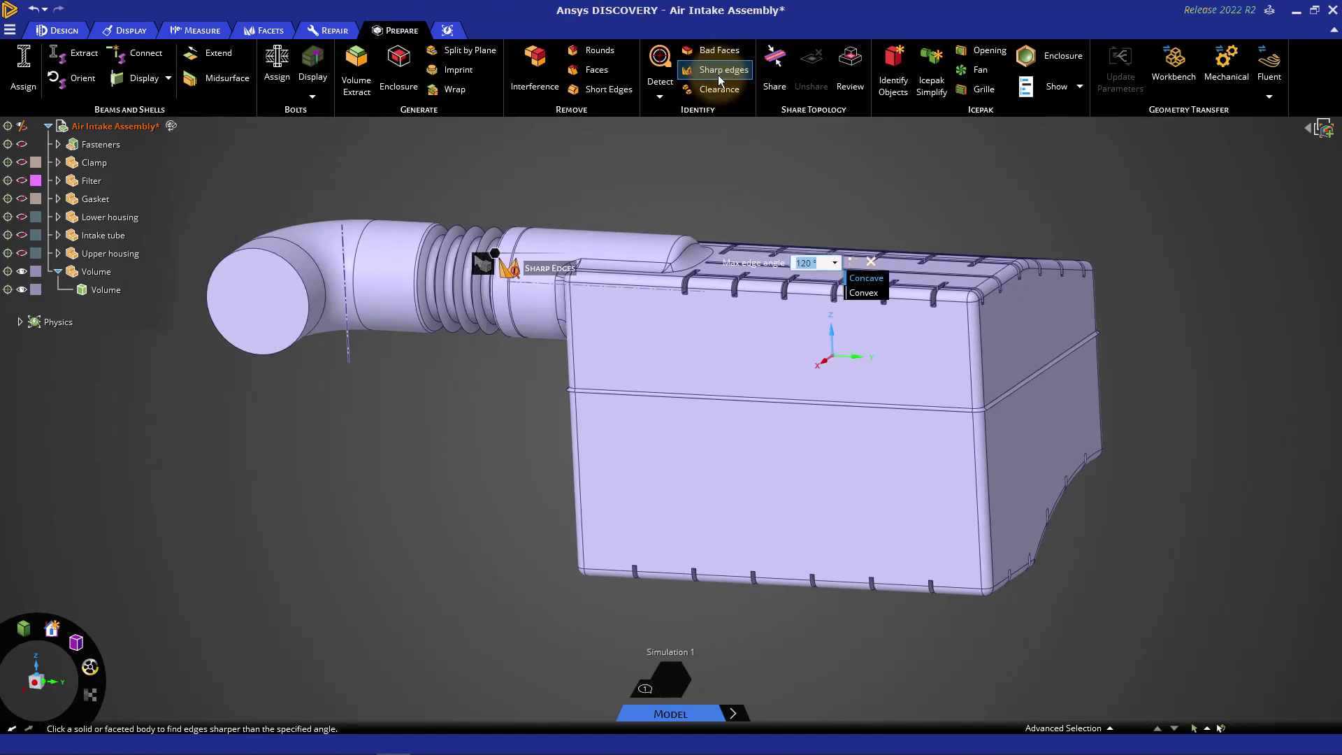
left_click(877, 293)
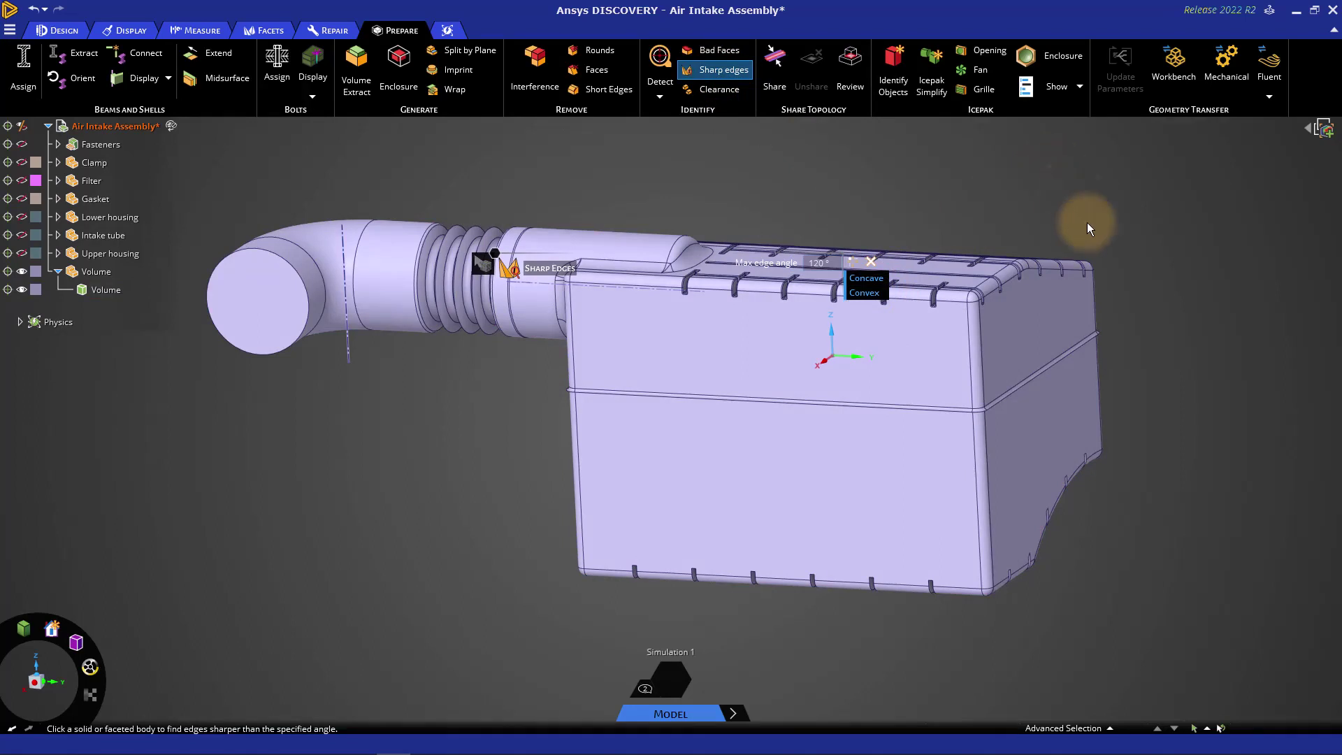
left_click(754, 422)
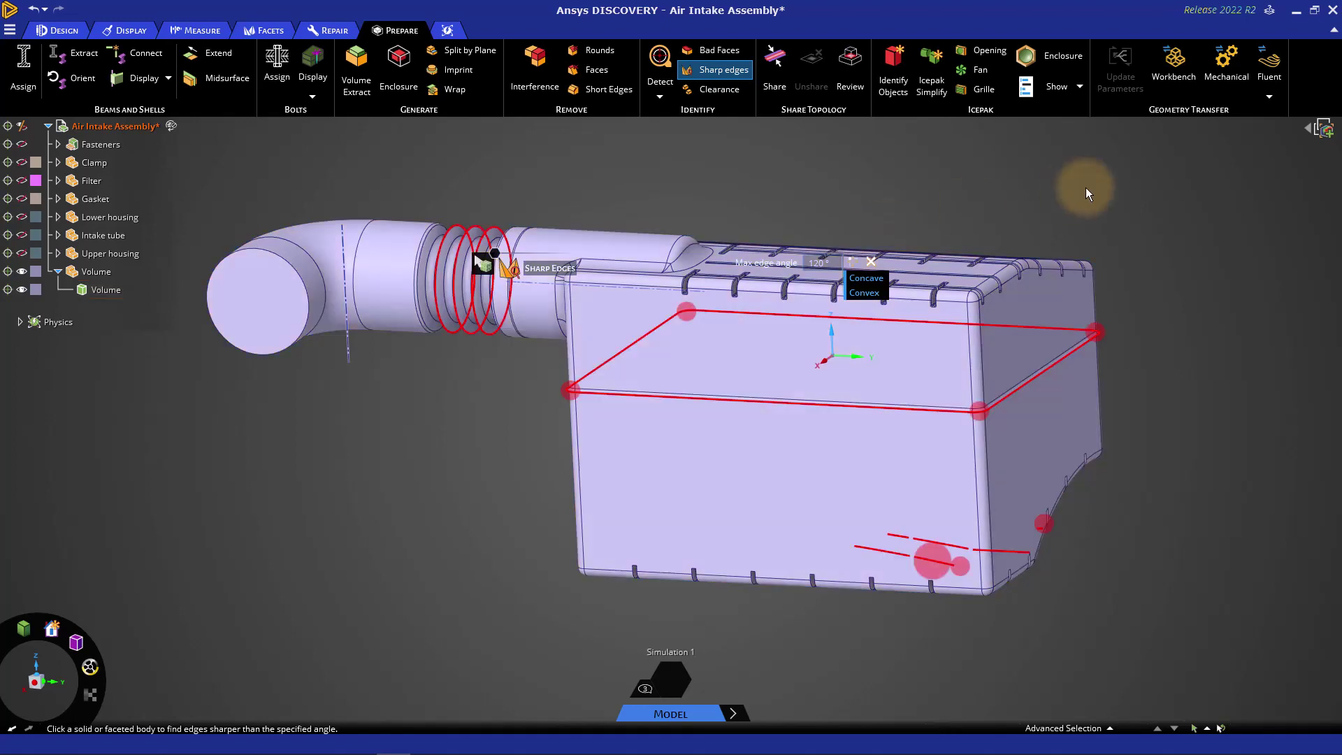
mouse_move(1116, 210)
middle_mouse_down()
mouse_move(970, 336)
mouse_move(1013, 291)
middle_mouse_up()
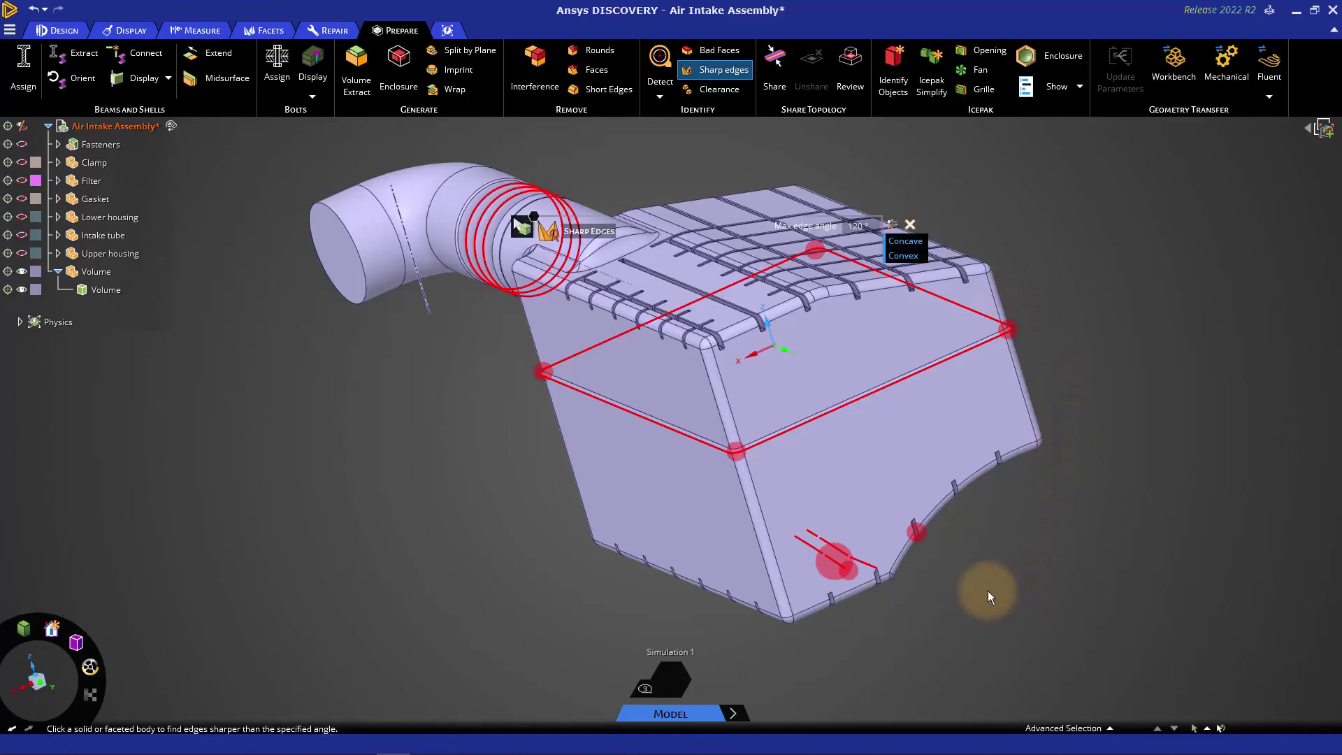
scroll(952, 568, "up", 3)
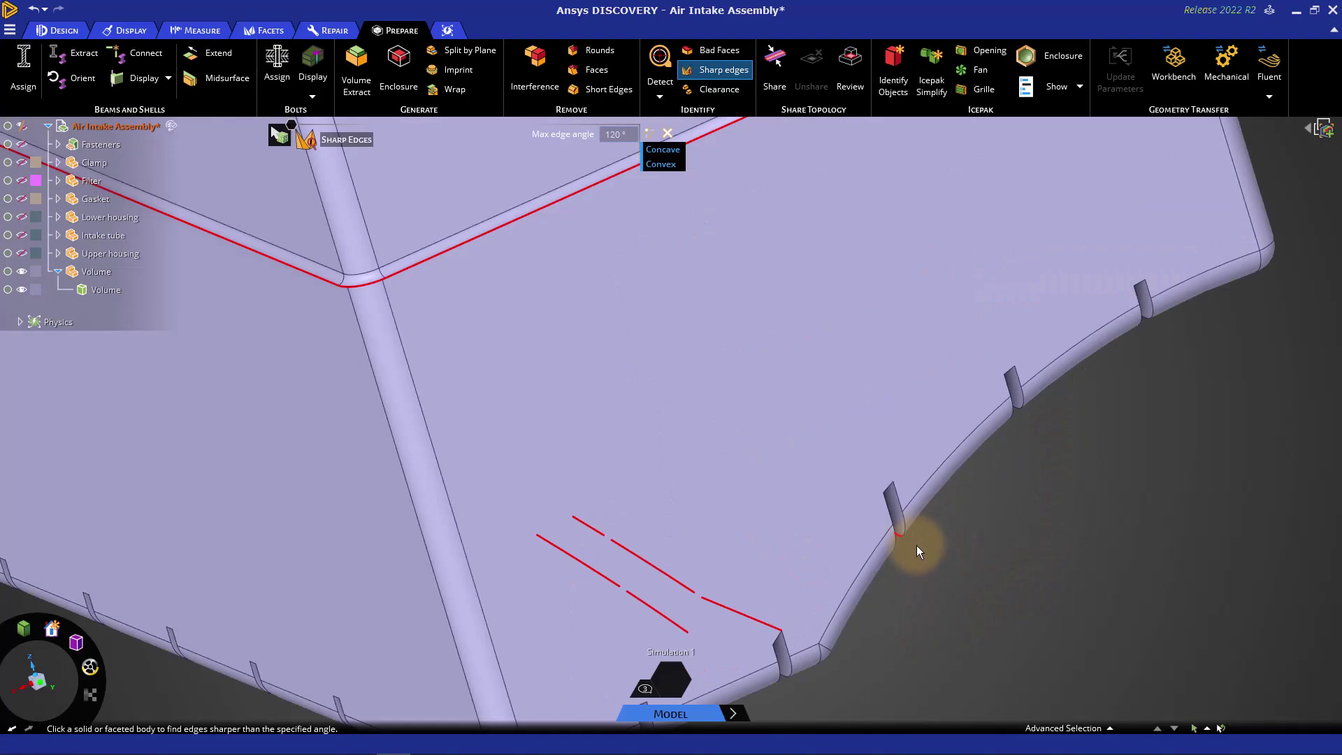
scroll(916, 548, "up", 2)
mouse_move(906, 553)
middle_mouse_down()
mouse_move(881, 546)
mouse_move(900, 555)
middle_mouse_up()
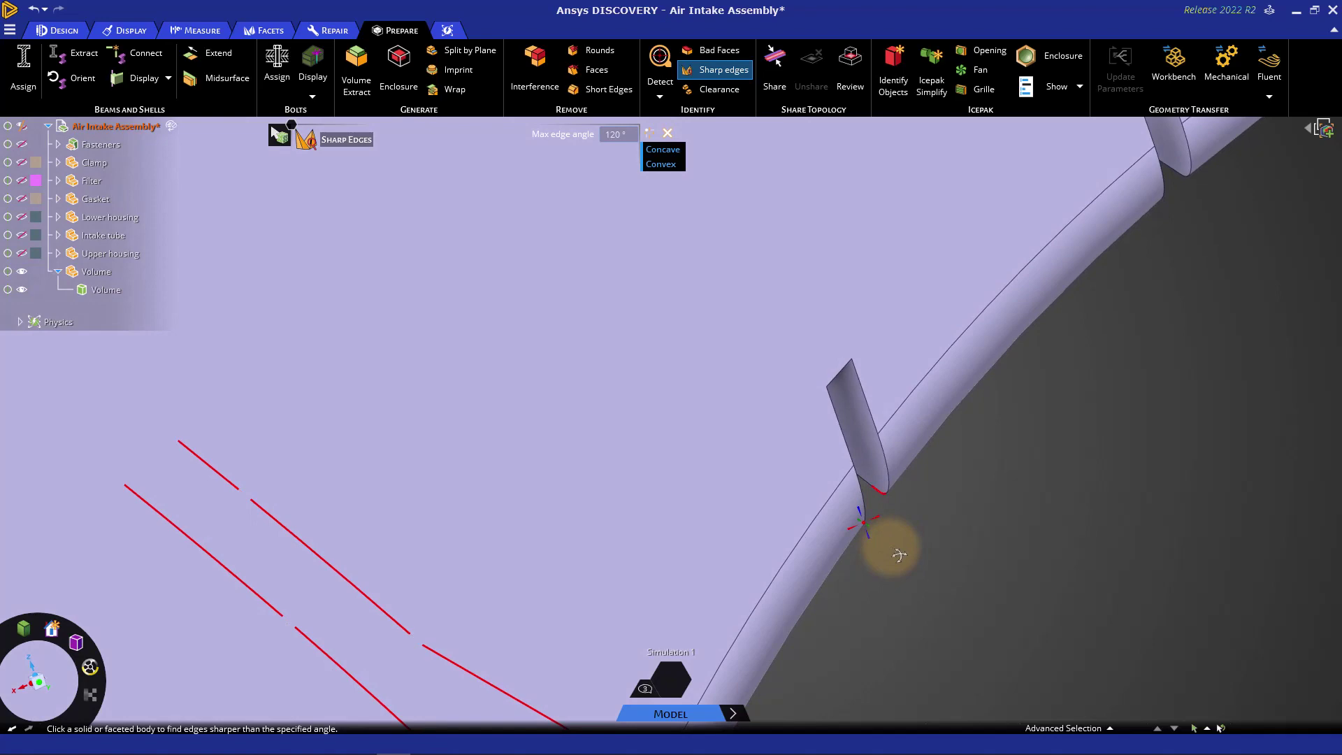
scroll(895, 486, "up", 3)
scroll(895, 478, "up", 2)
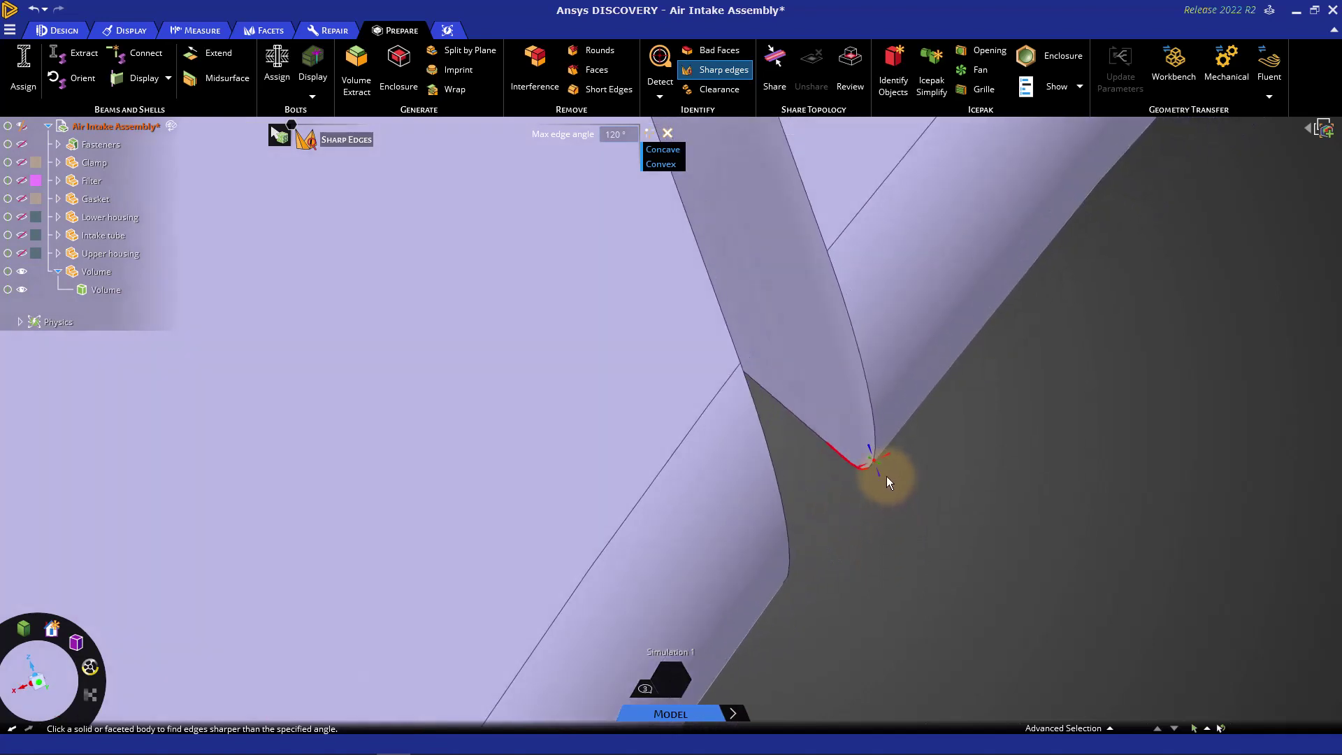
scroll(886, 476, "down", 3)
scroll(884, 469, "down", 3)
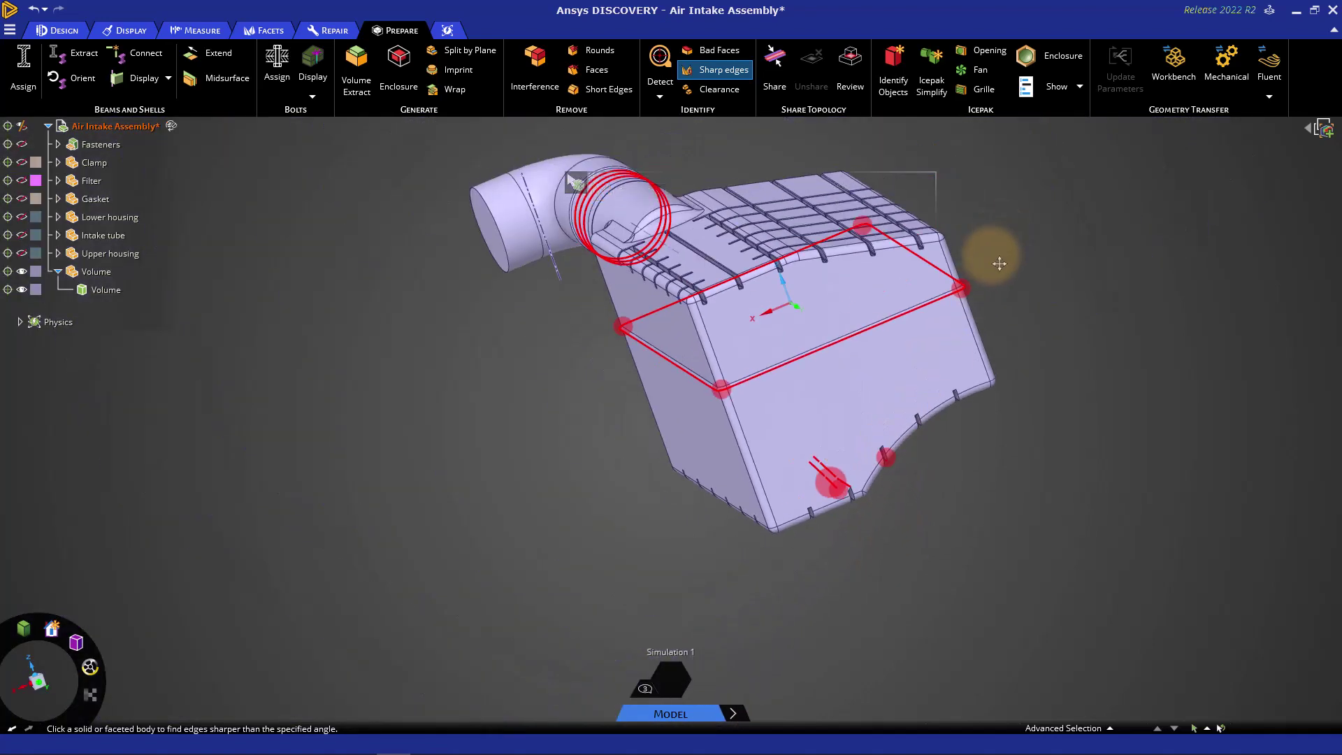
scroll(900, 357, "up", 2)
scroll(897, 346, "up", 3)
scroll(900, 357, "up", 1)
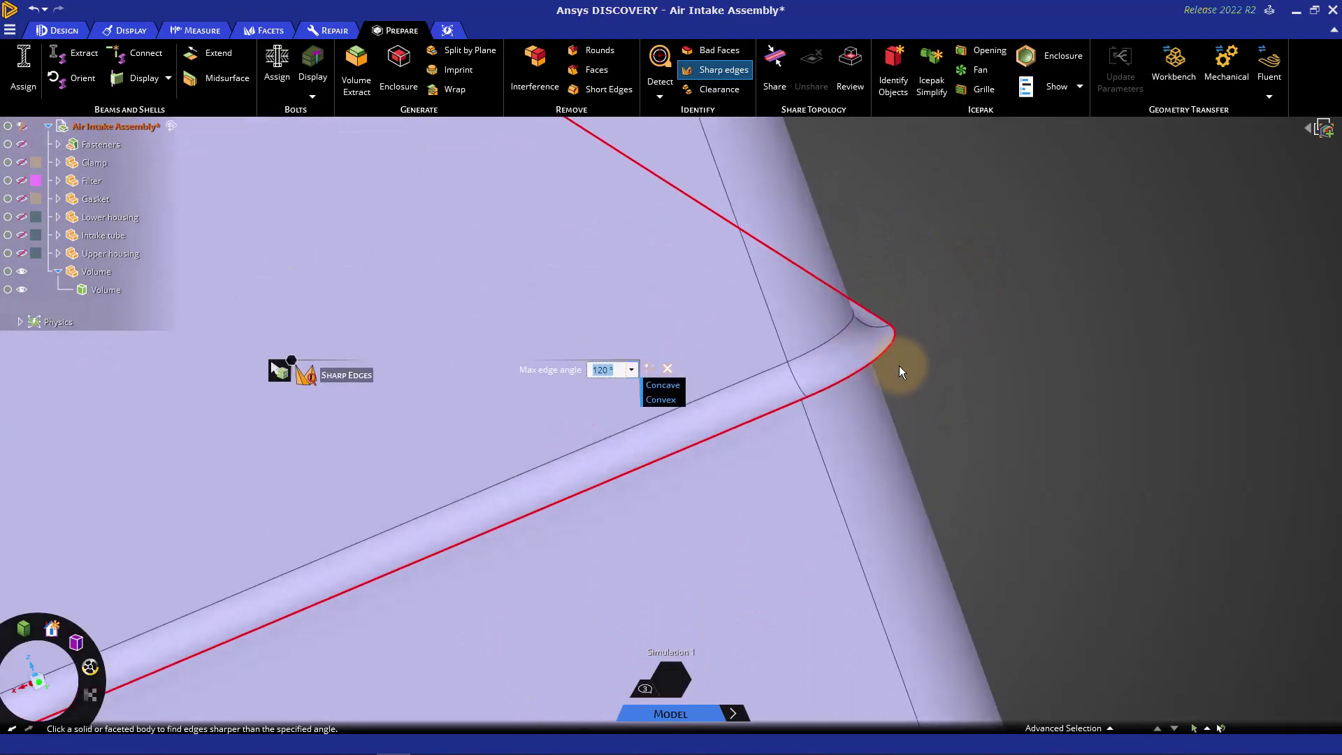
scroll(900, 365, "up", 1)
scroll(899, 365, "down", 2)
scroll(883, 346, "up", 1)
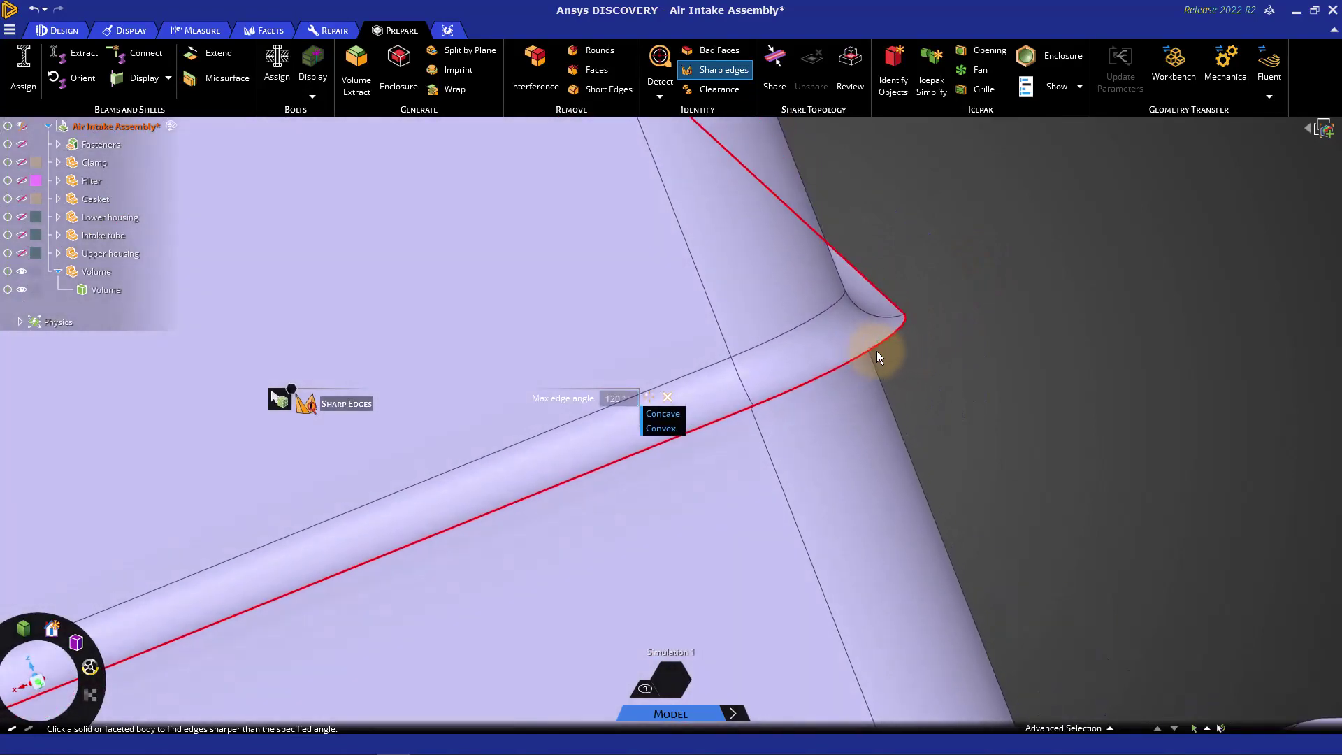
scroll(881, 351, "down", 2)
scroll(629, 441, "down", 3)
scroll(368, 504, "down", 3)
scroll(524, 440, "down", 1)
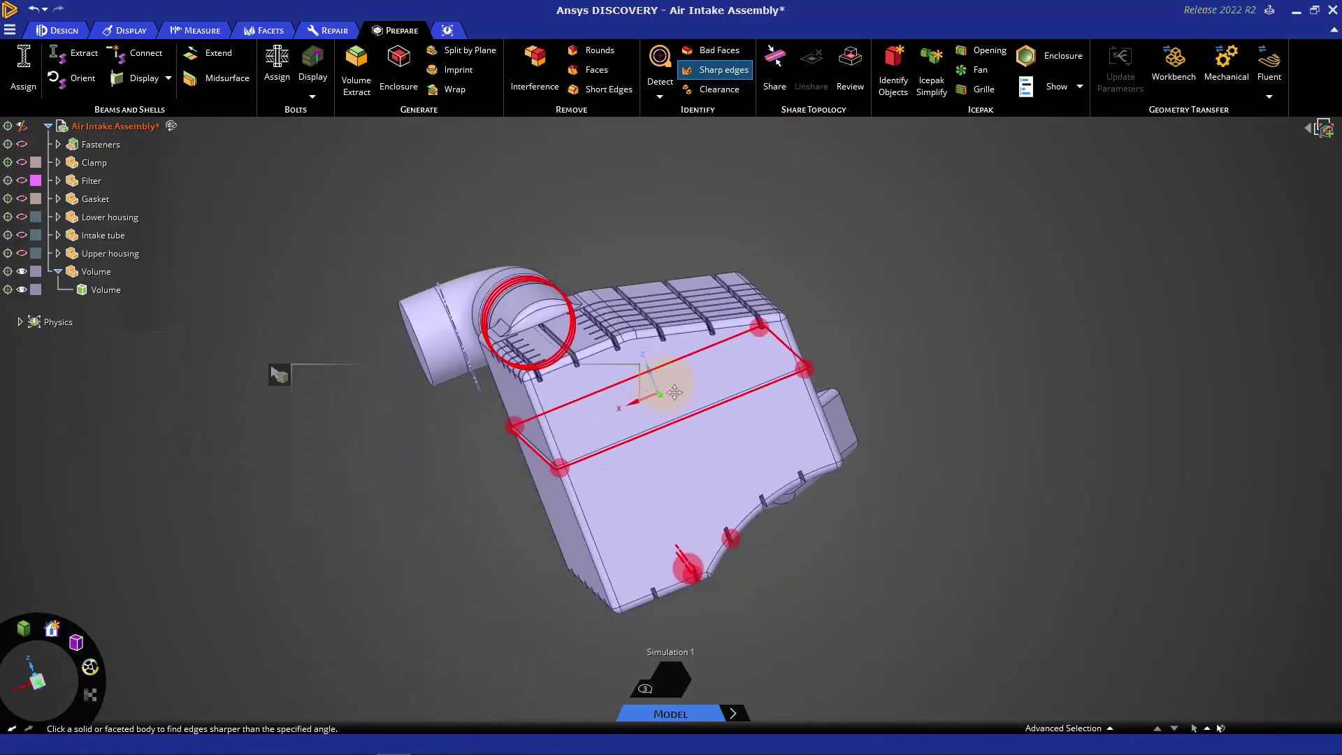
scroll(675, 395, "up", 2)
scroll(674, 396, "down", 2)
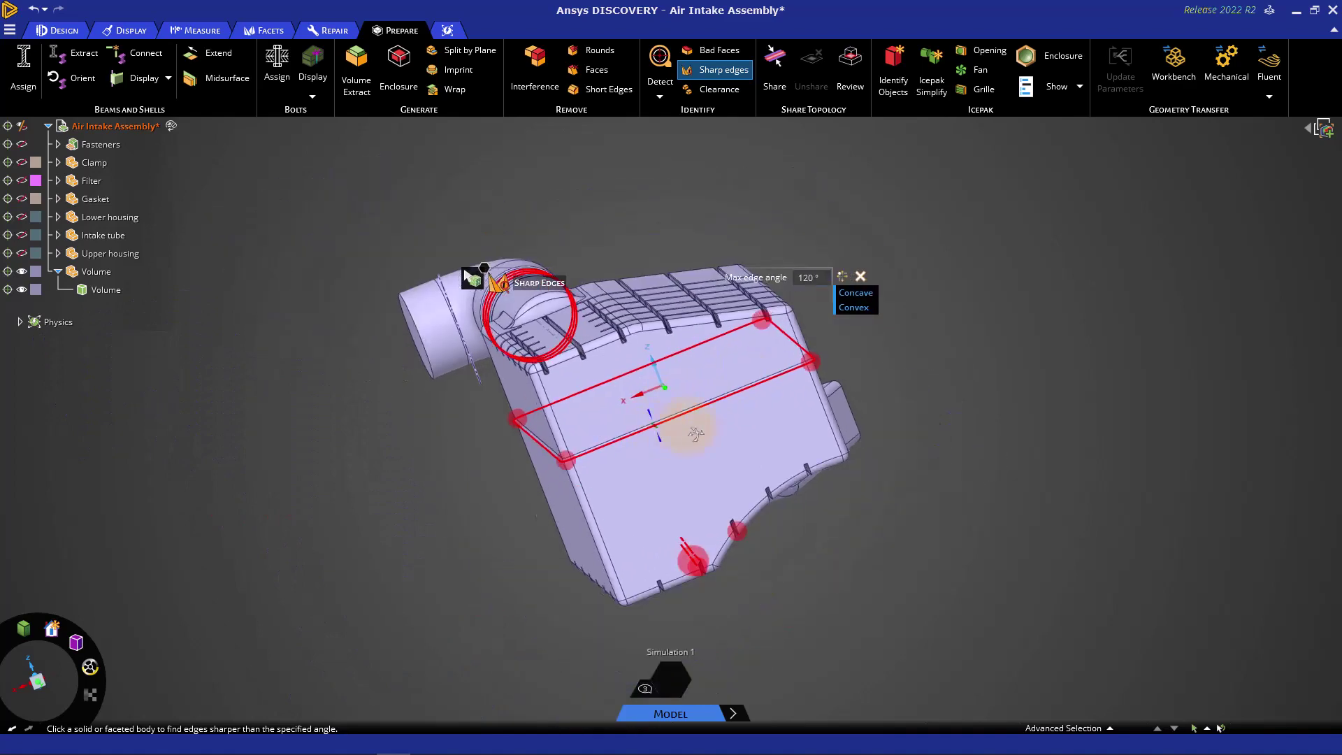
middle_click_drag(690, 420, 786, 427)
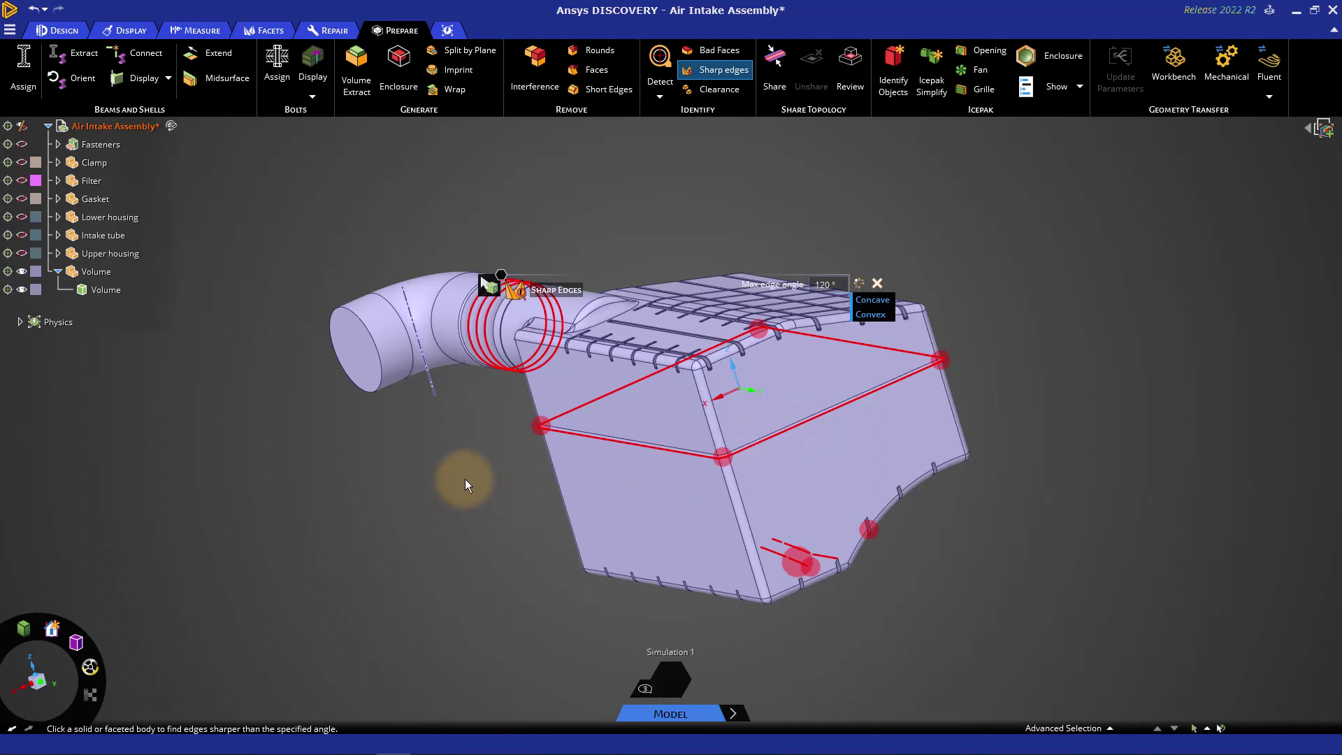
Step: Exit Sharp Edges, then fill the housing's middle edge loop selected from a side view
key("Escape")
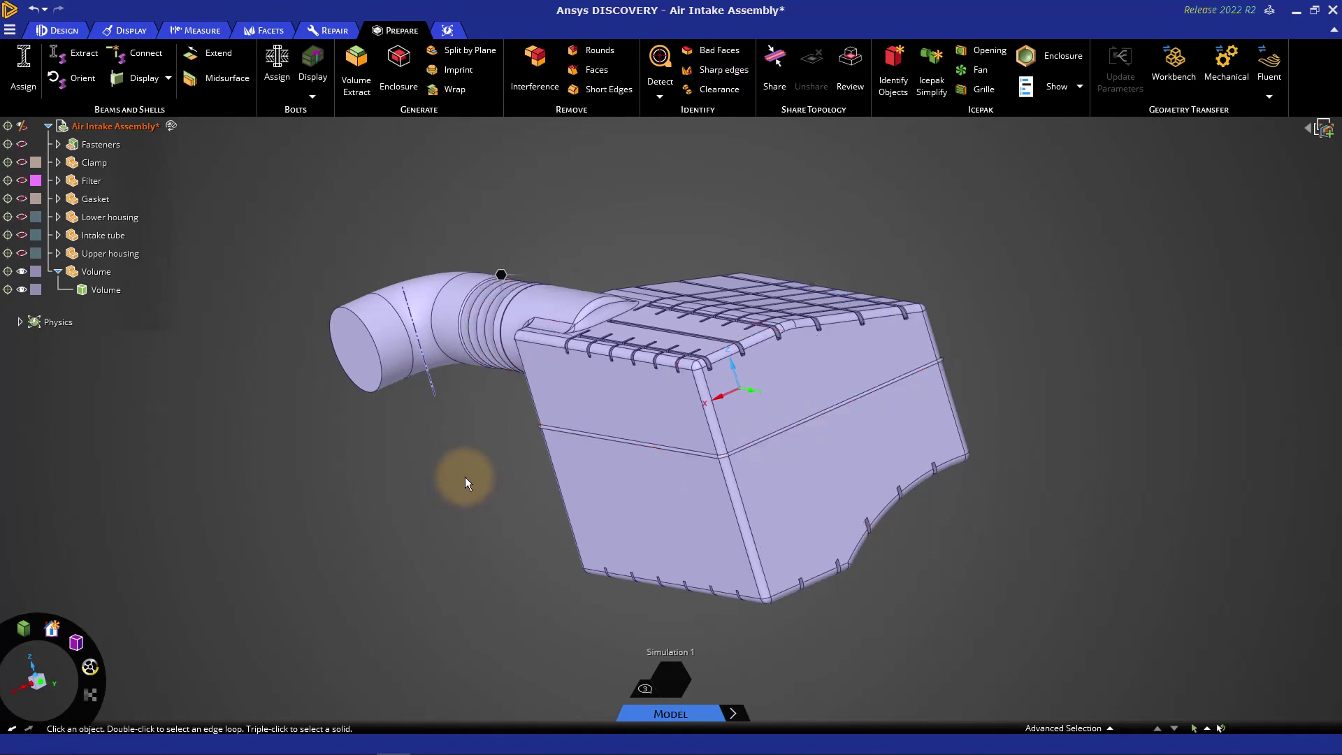
left_click(468, 481)
left_click(40, 689)
scroll(1108, 409, "up", 1)
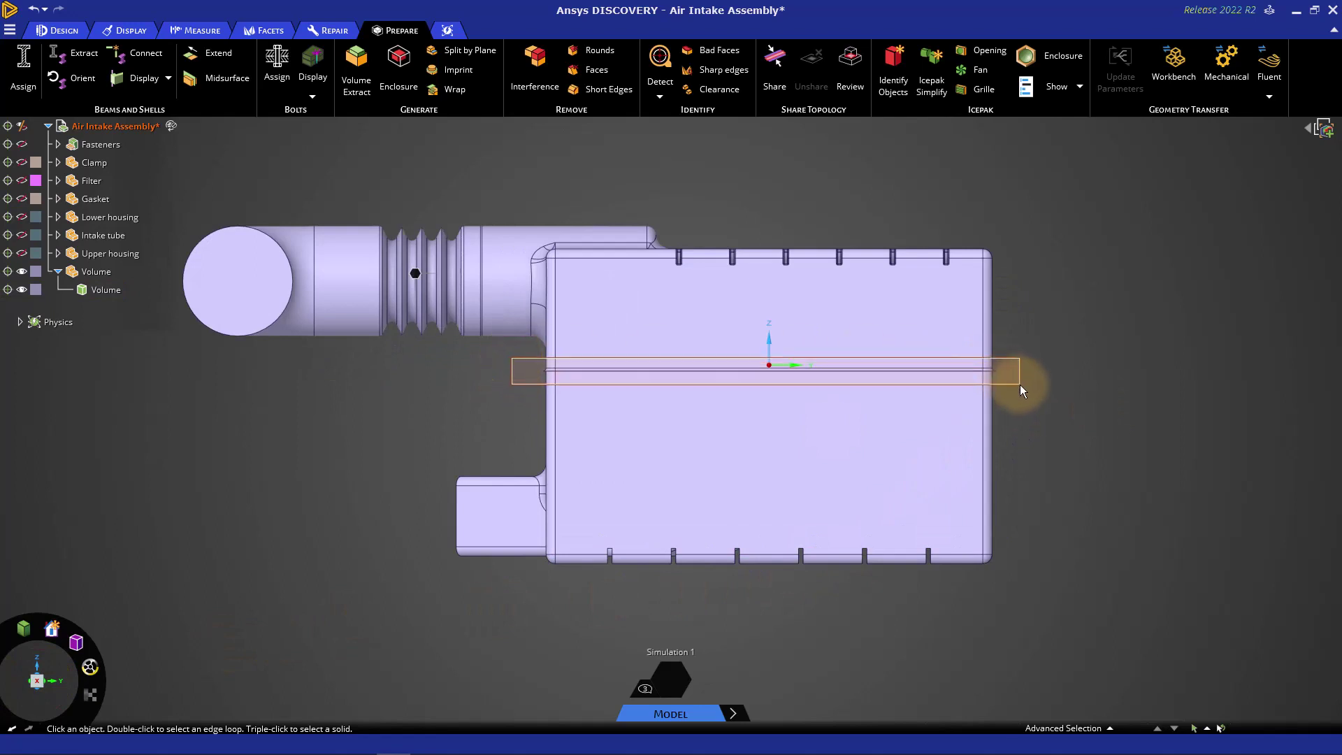
double_click(1020, 386)
middle_click_drag(1019, 388, 972, 420)
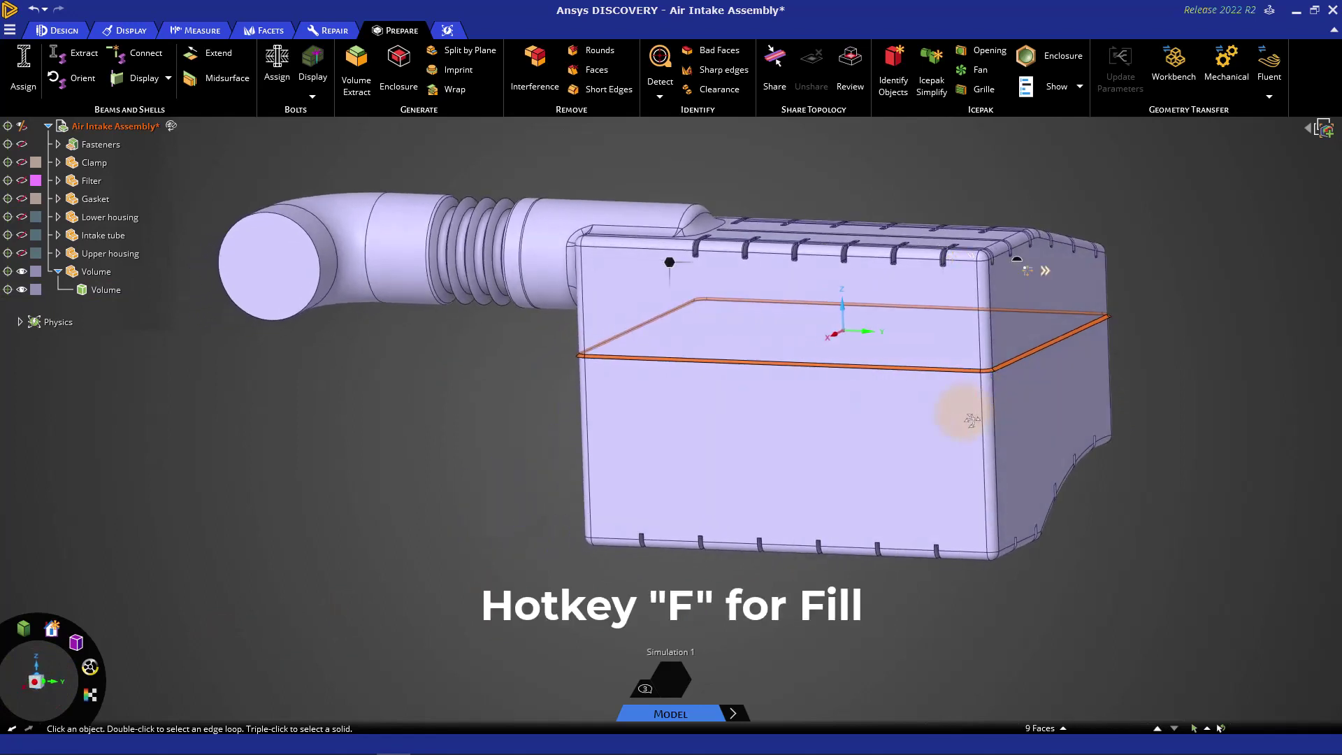
key("f")
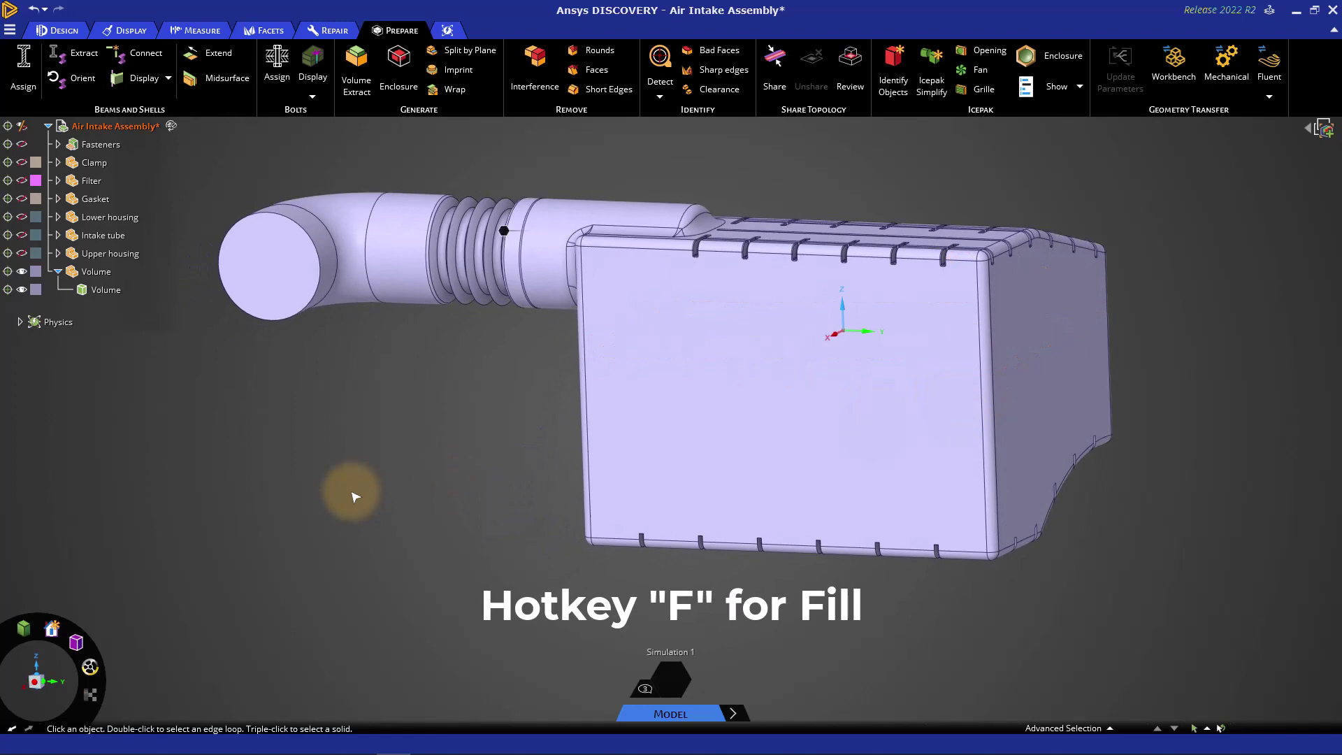
mouse_move(975, 283)
middle_mouse_down()
mouse_move(979, 228)
mouse_move(924, 314)
middle_mouse_up()
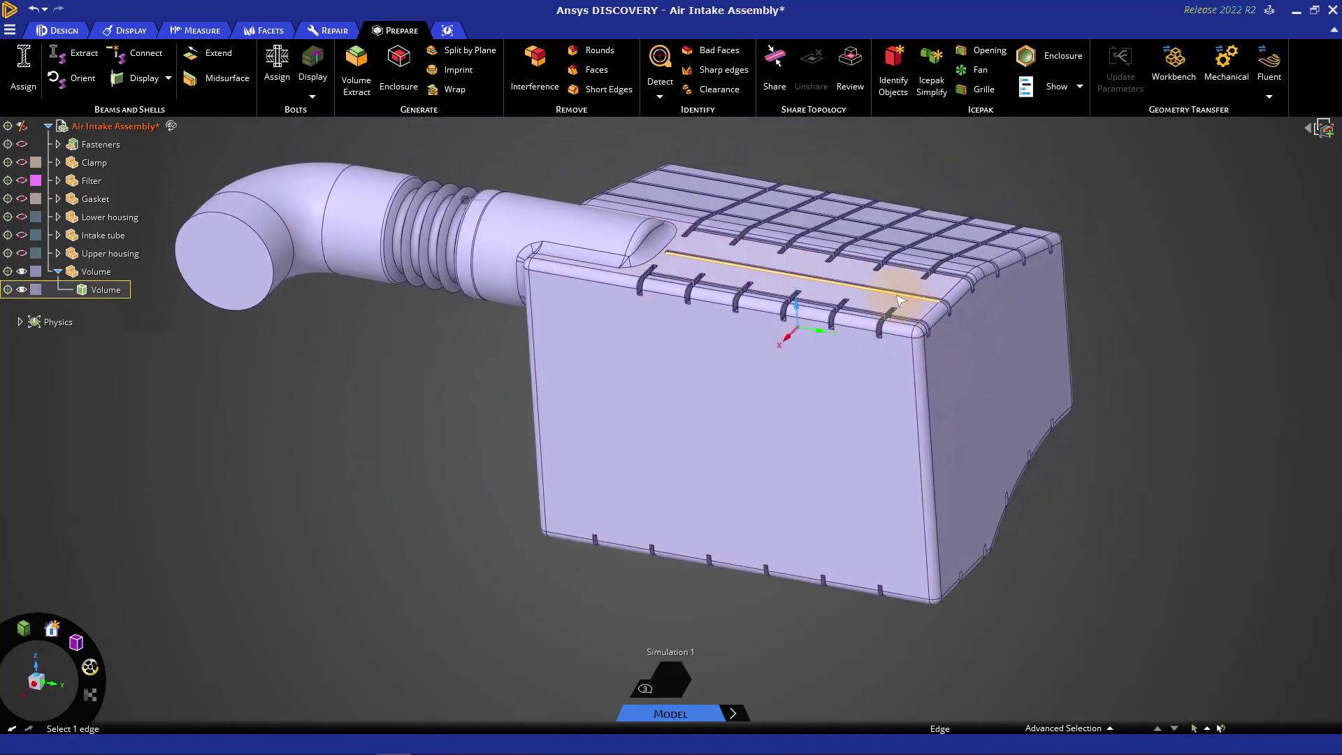
scroll(741, 279, "up", 5)
scroll(741, 278, "up", 3)
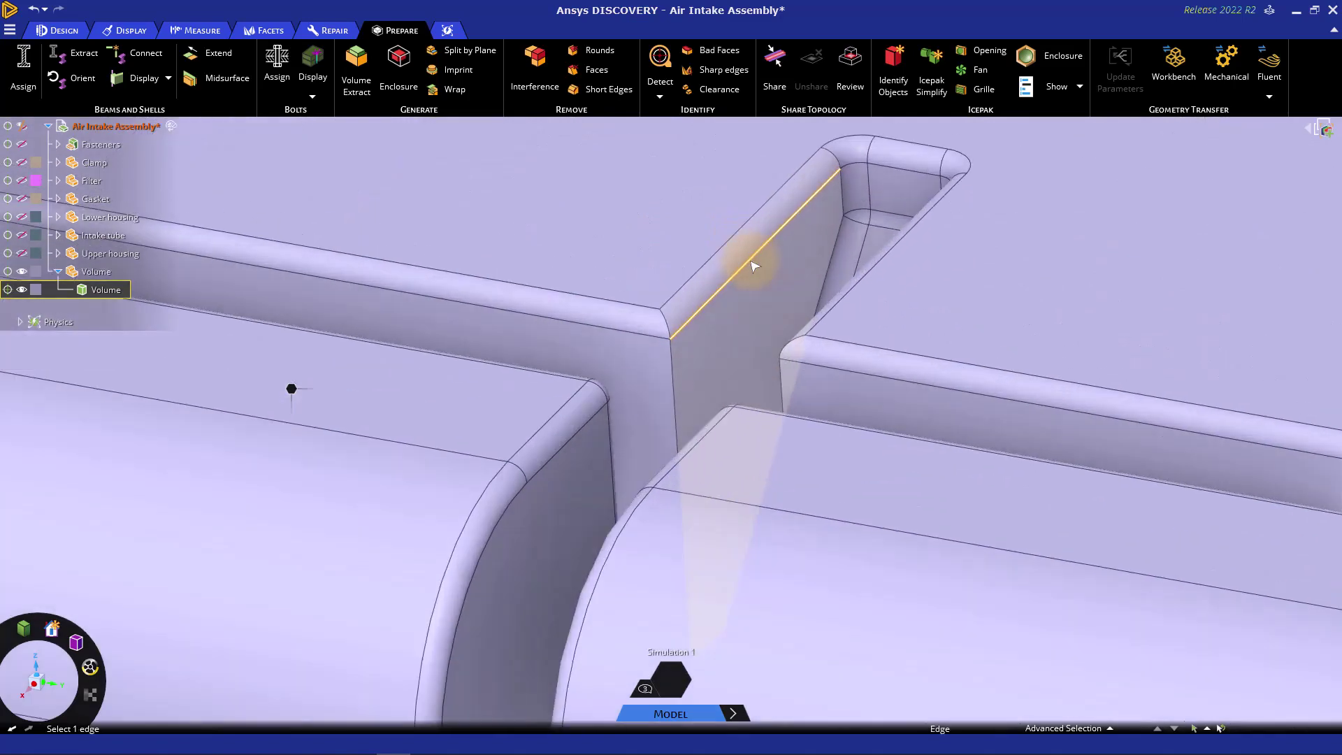
scroll(748, 268, "up", 3)
Step: Pick a 0.5 mm rib round and Power Select all rounds equal to 0.5 mm
left_click(744, 252)
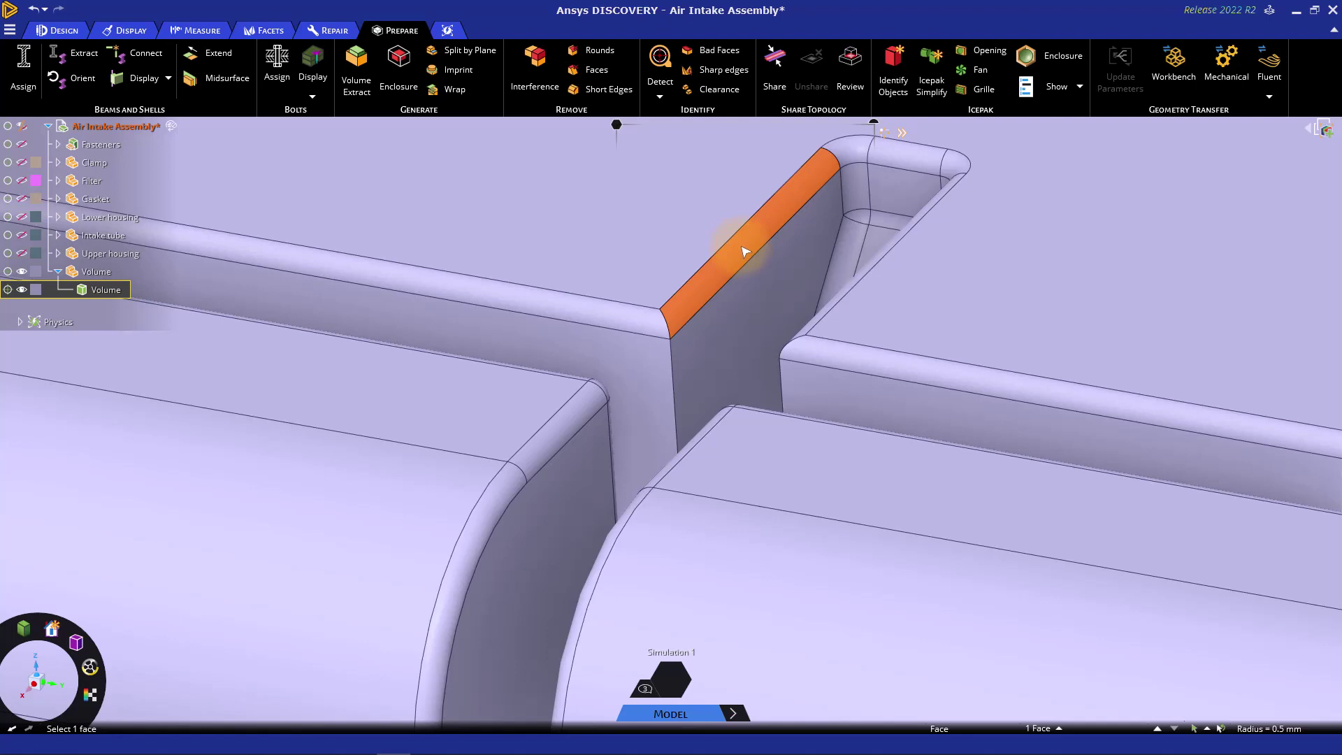
scroll(744, 253, "down", 3)
scroll(743, 252, "down", 2)
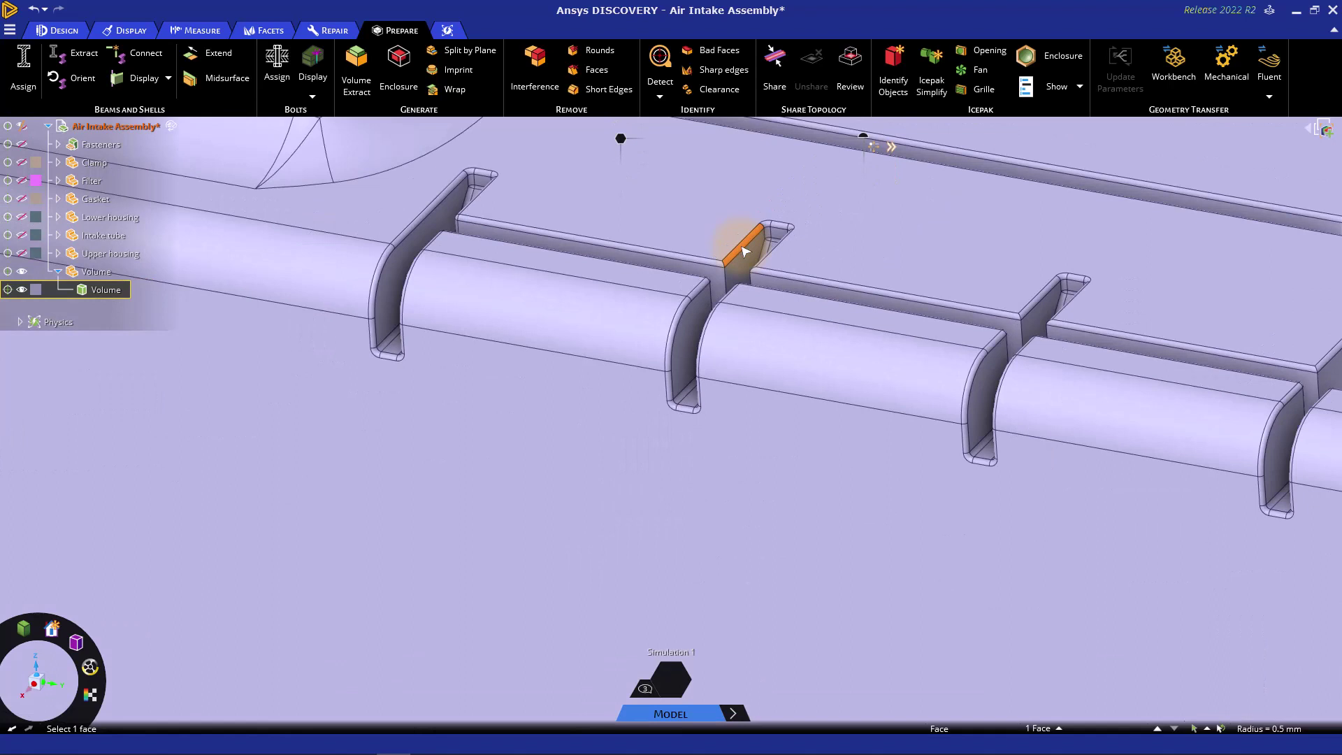
scroll(744, 252, "down", 2)
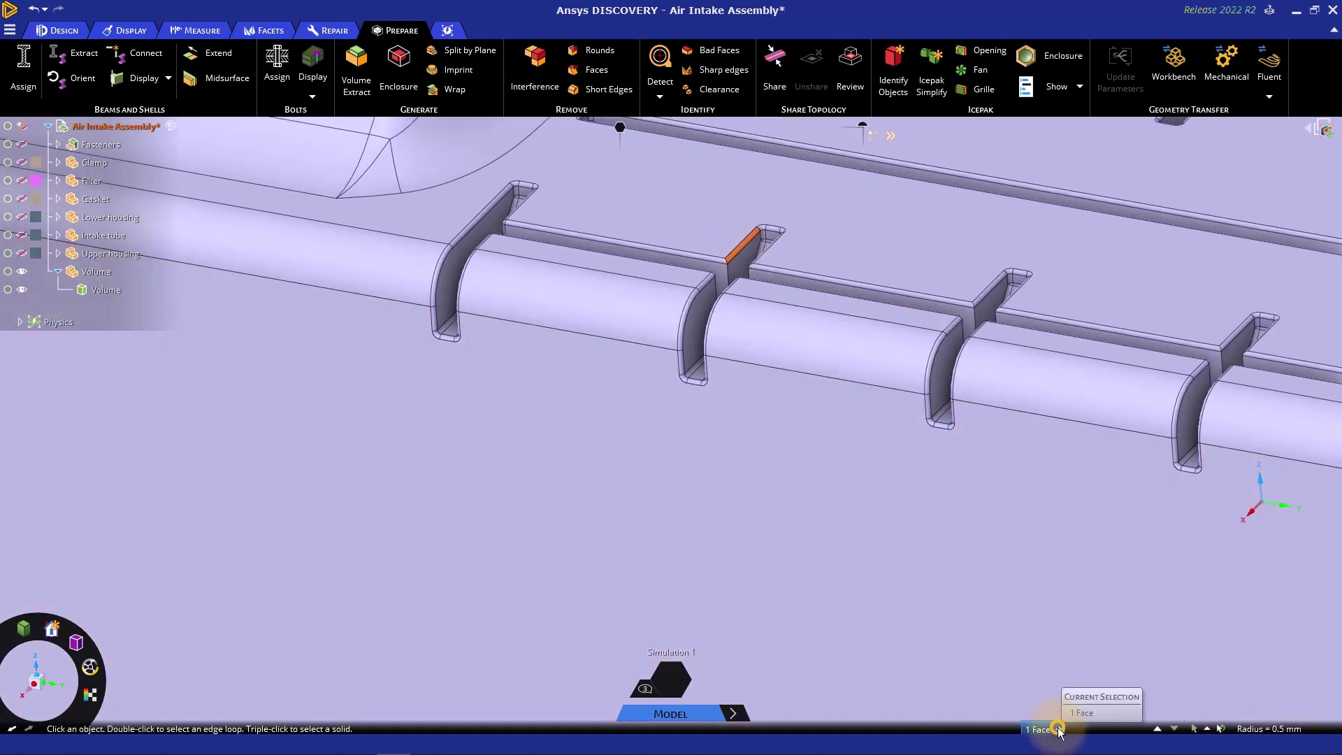
left_click(1057, 729)
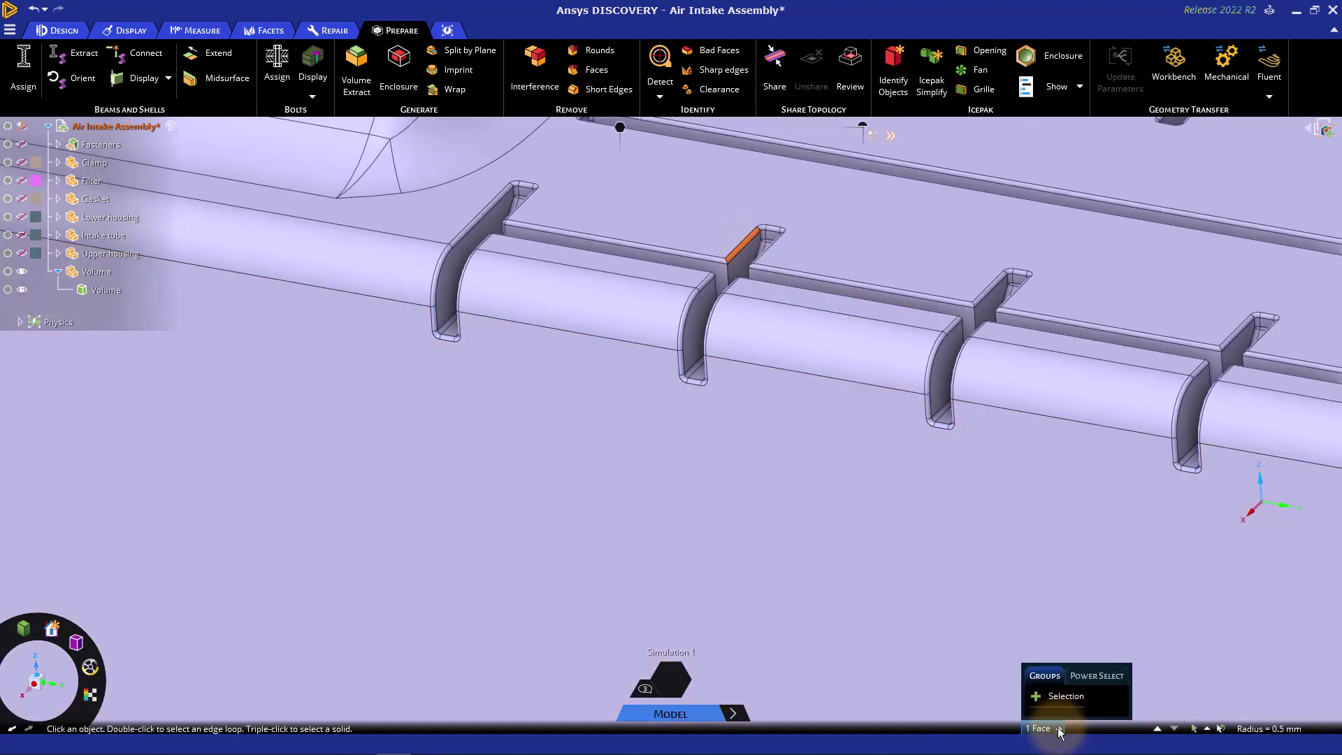
left_click(1097, 676)
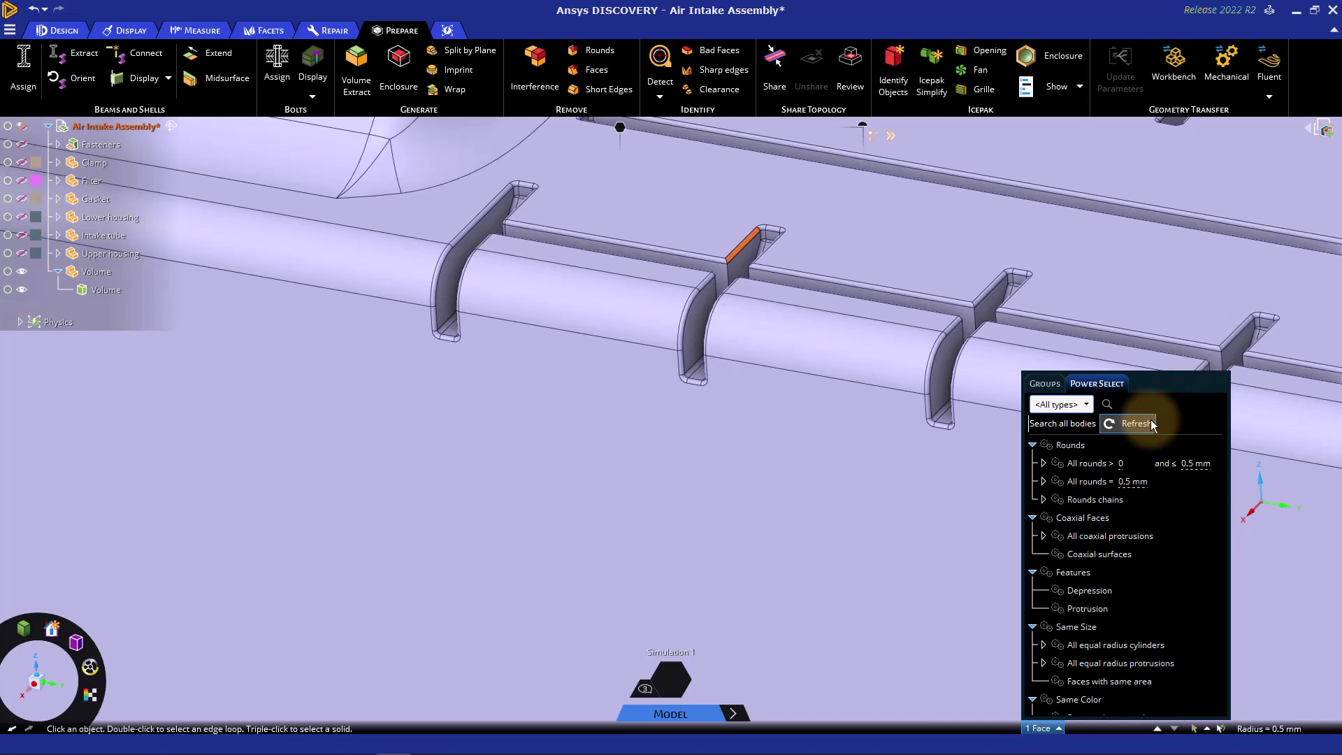
left_click(1095, 490)
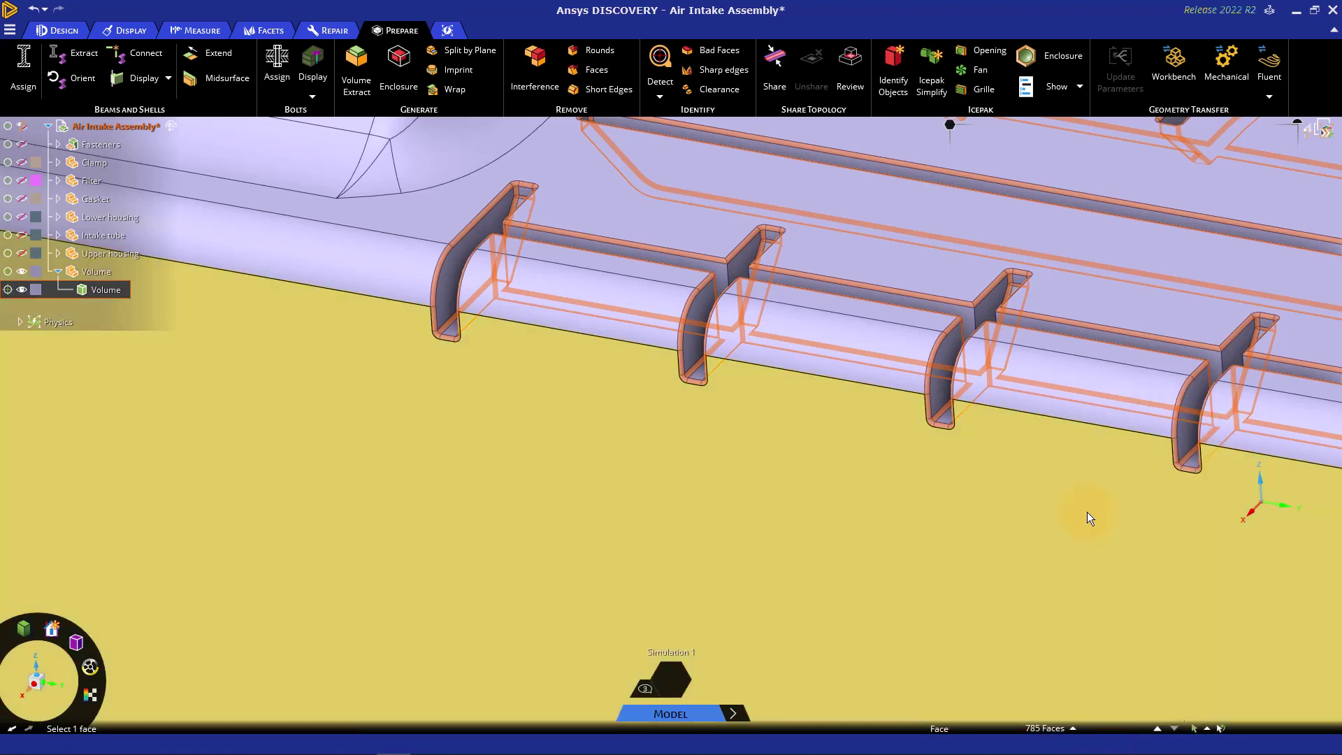
scroll(1088, 512, "down", 3)
scroll(1087, 512, "down", 2)
scroll(1087, 510, "down", 2)
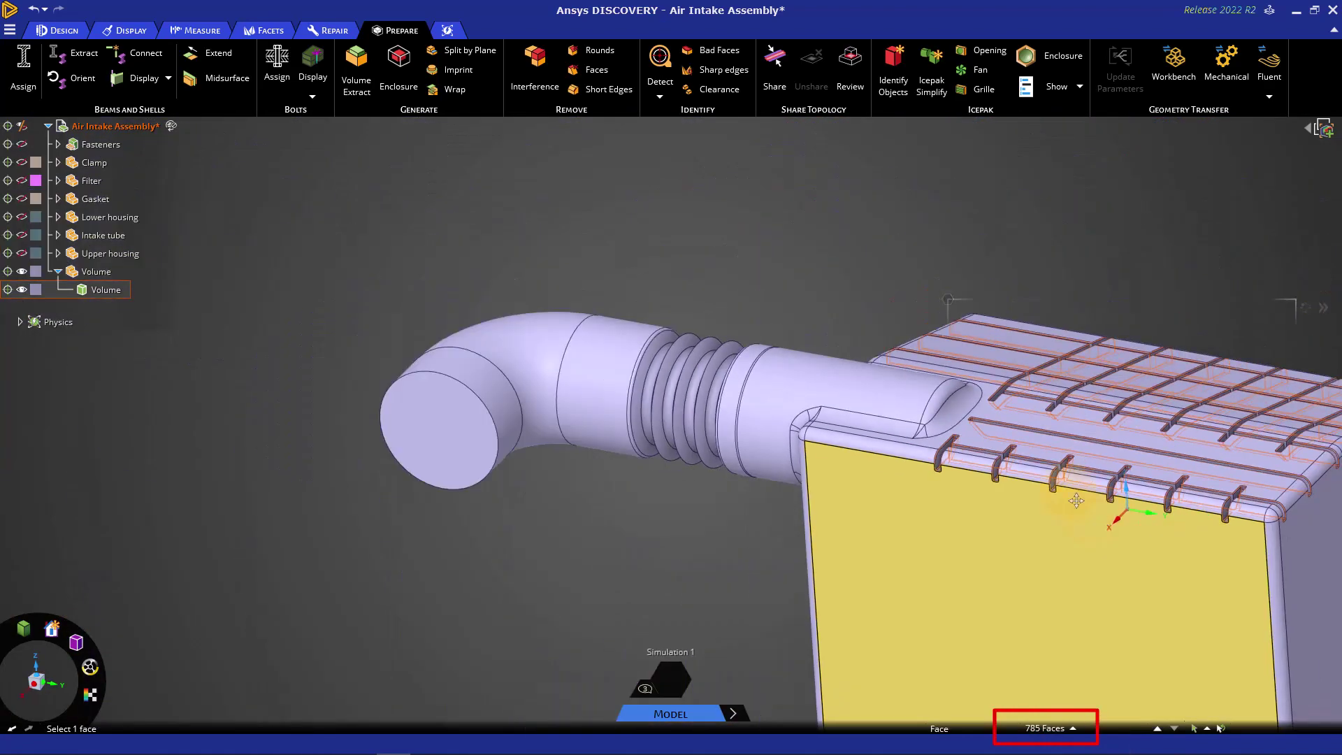
scroll(1087, 511, "down", 2)
Step: Fill the selected 785 round faces with F so the housing ribs get sharp corners
middle_click_drag(1088, 511, 1170, 399)
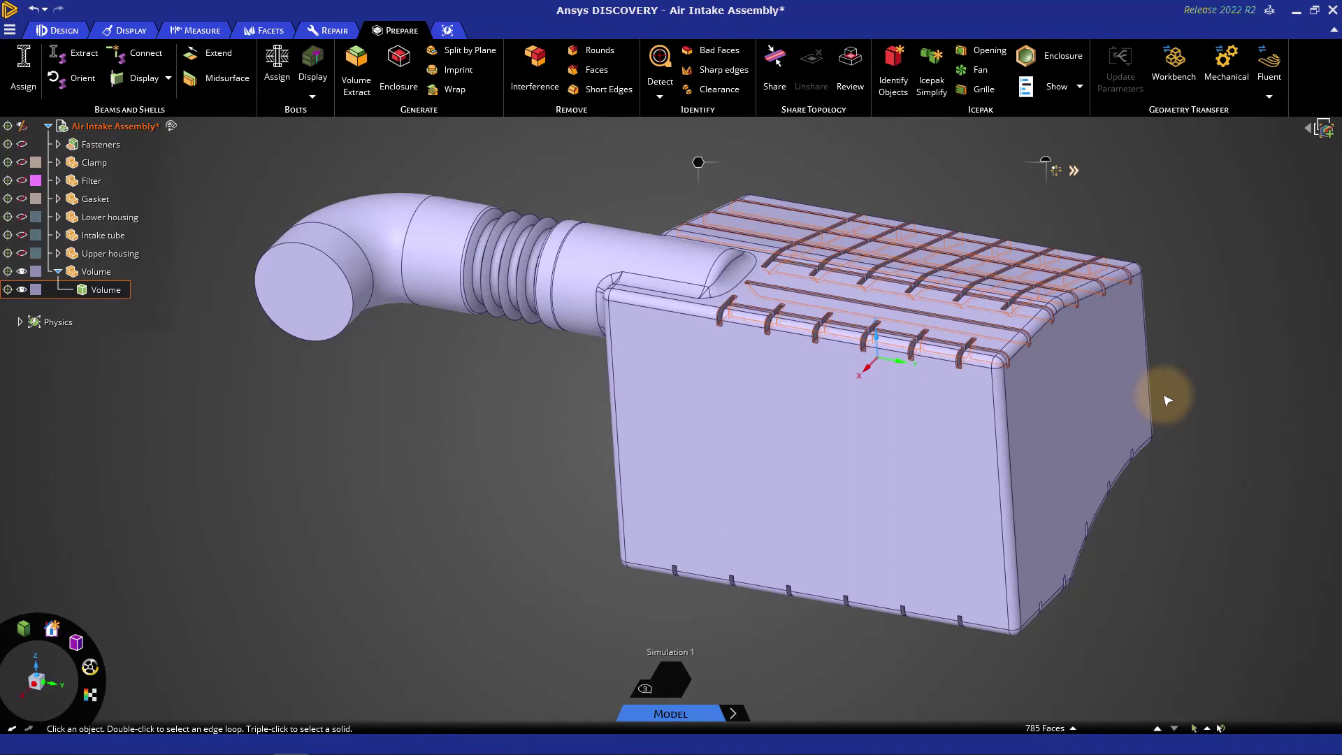
left_click(506, 215)
key("f")
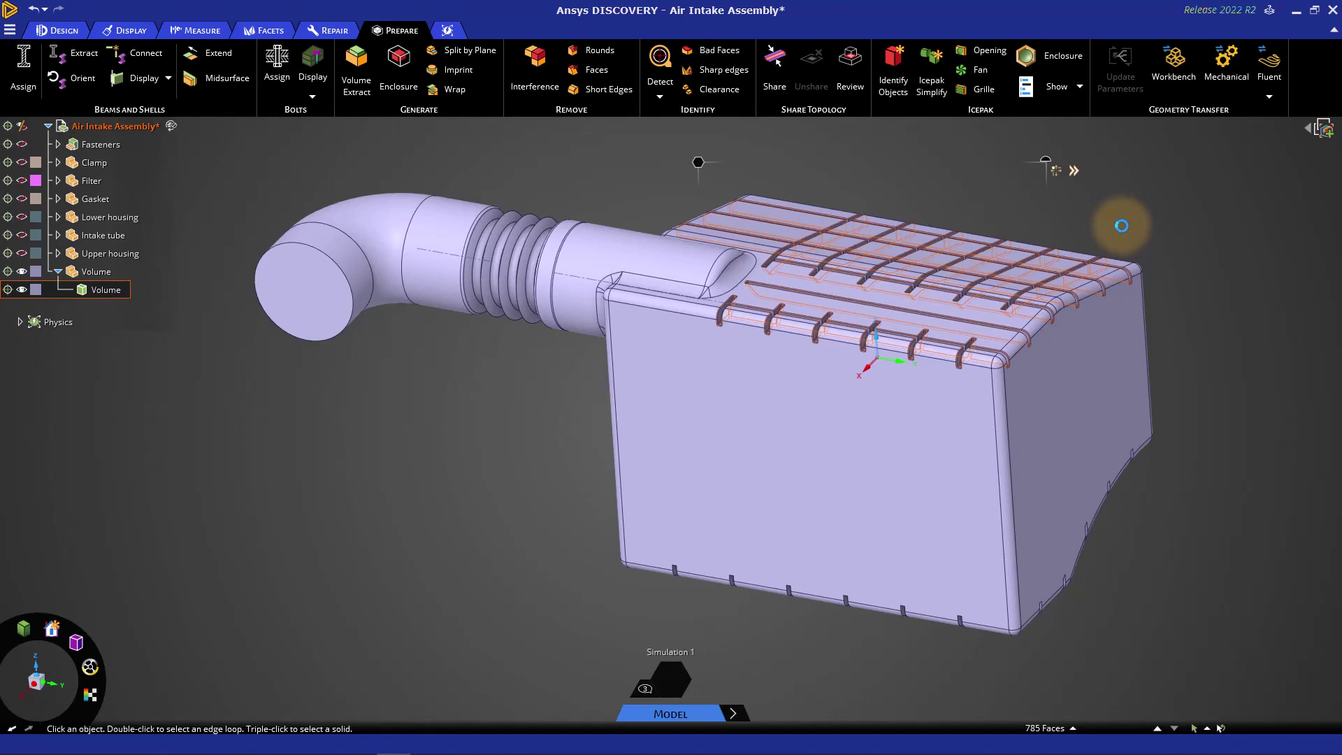
scroll(828, 325, "up", 5)
scroll(816, 315, "up", 5)
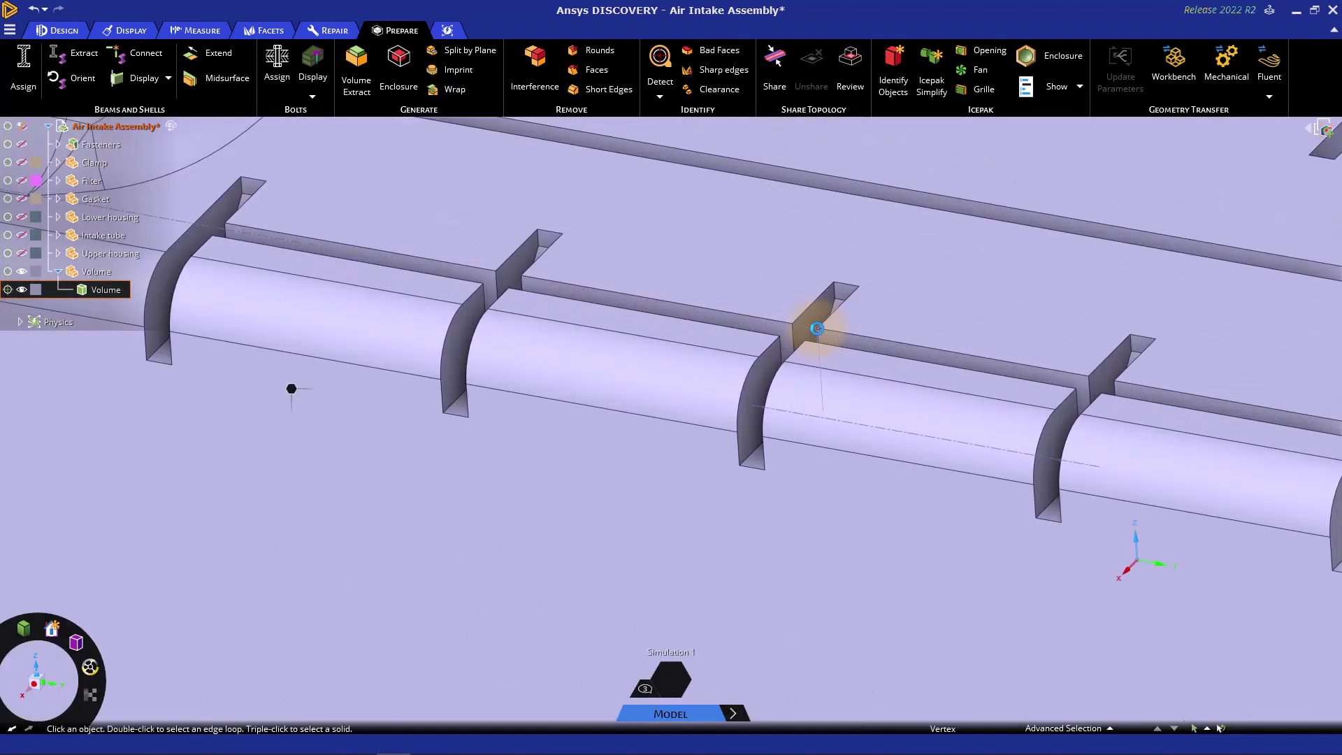
scroll(814, 315, "down", 10)
scroll(839, 293, "down", 3)
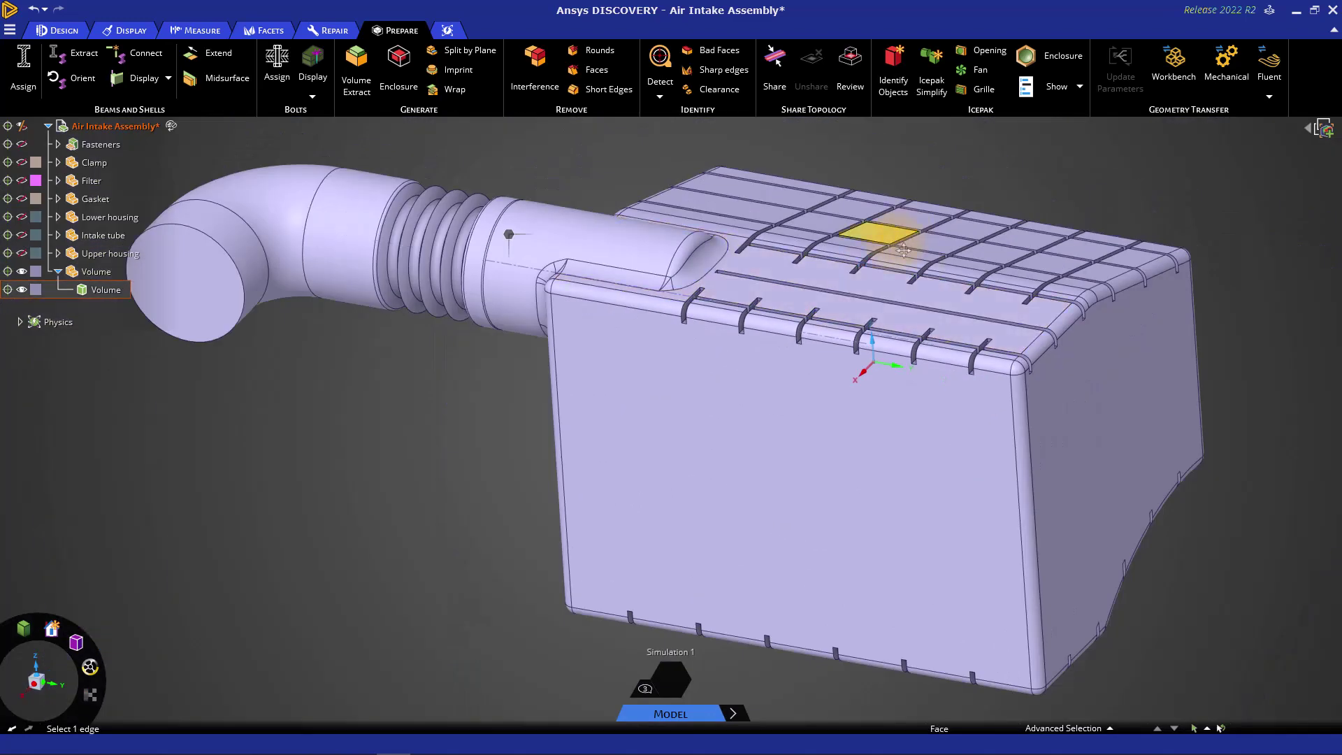
scroll(902, 249, "up", 2)
scroll(795, 284, "up", 4)
scroll(773, 316, "up", 3)
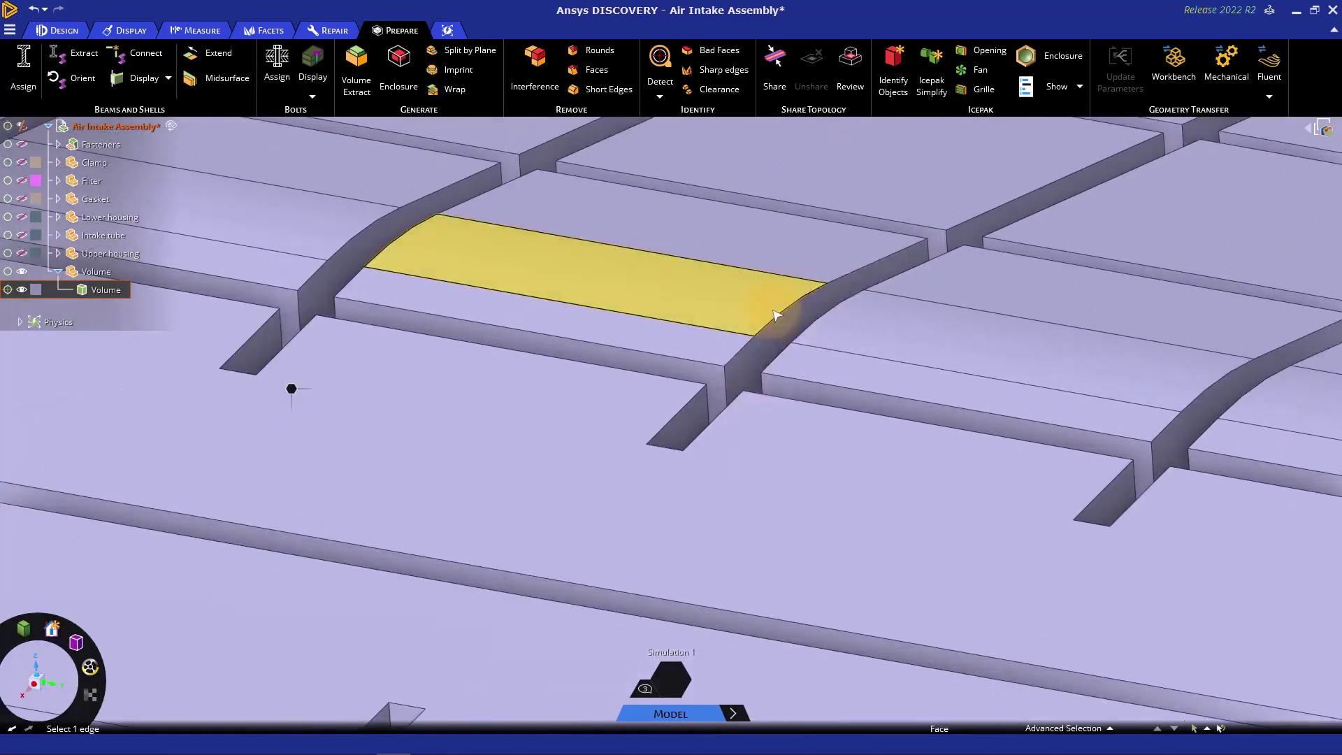
scroll(775, 315, "down", 3)
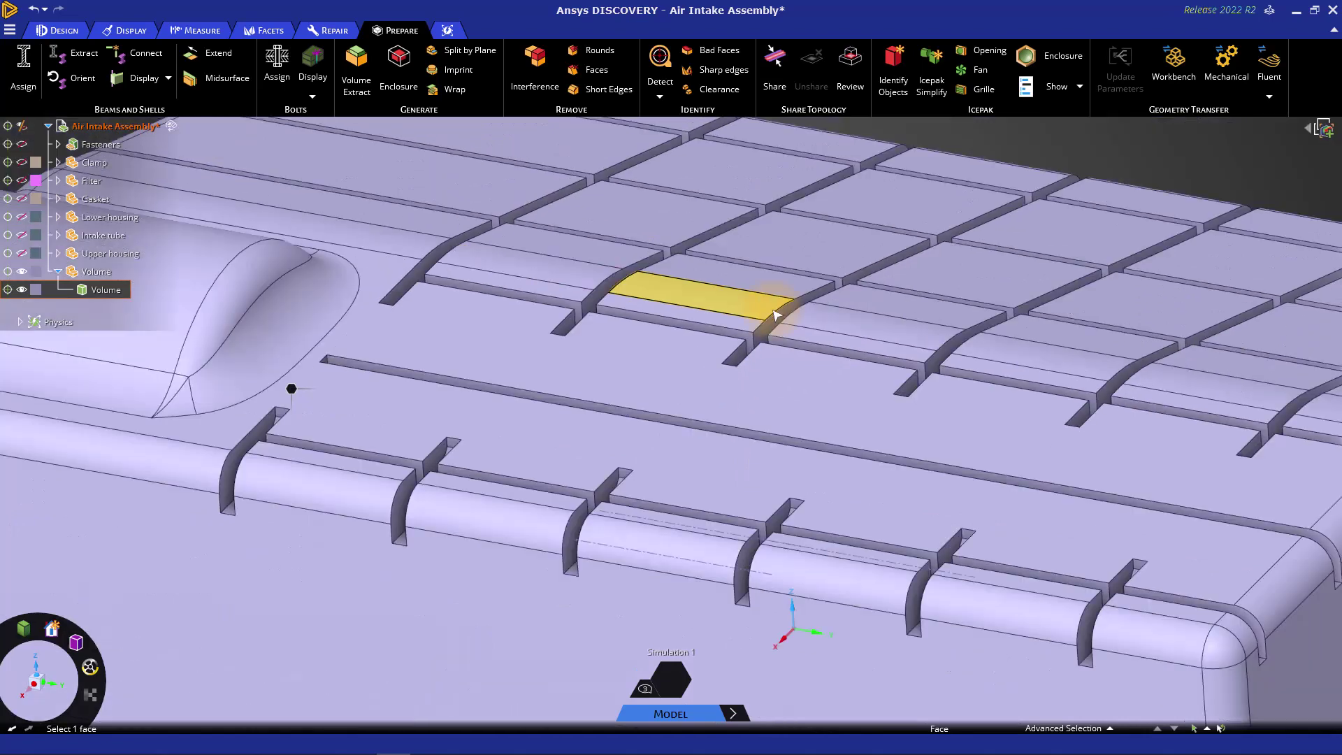
scroll(775, 315, "down", 4)
scroll(774, 312, "down", 2)
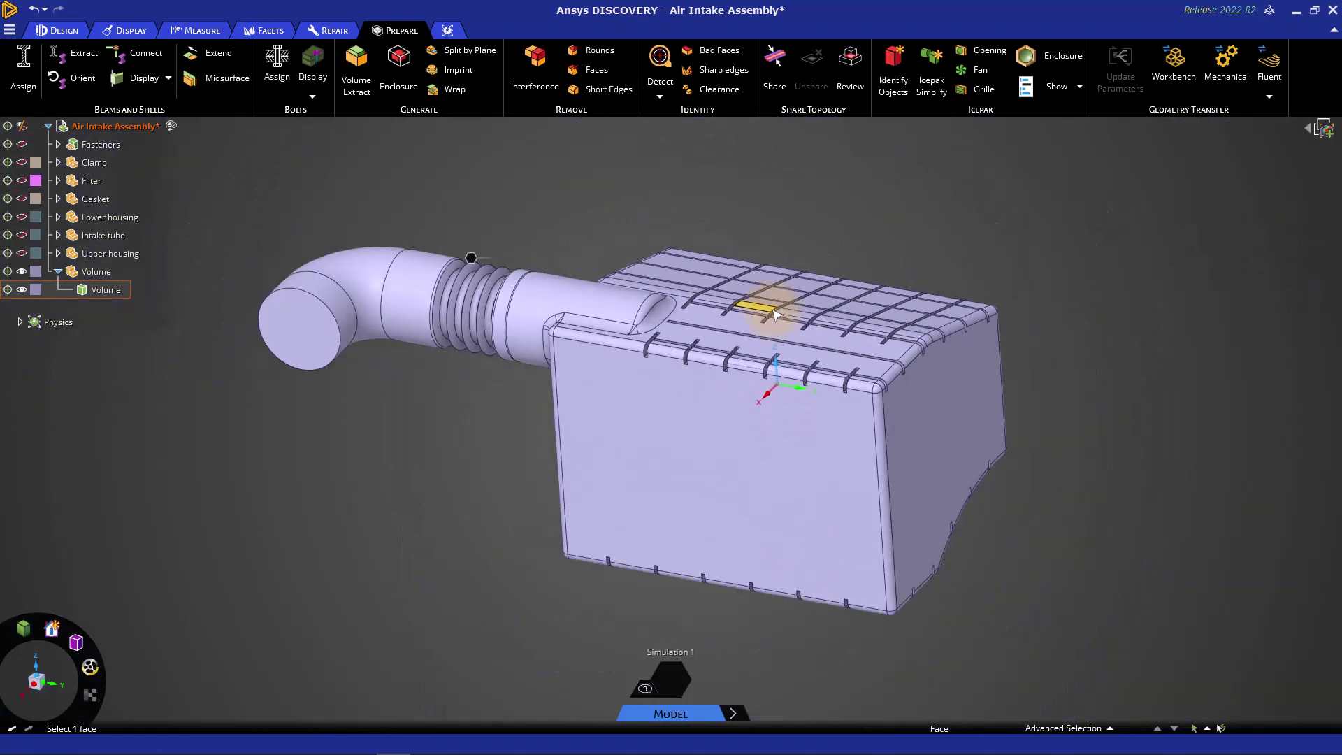
Step: From the Design tab, Show All to reveal the housing, clamp and fastener bodies
left_click(66, 30)
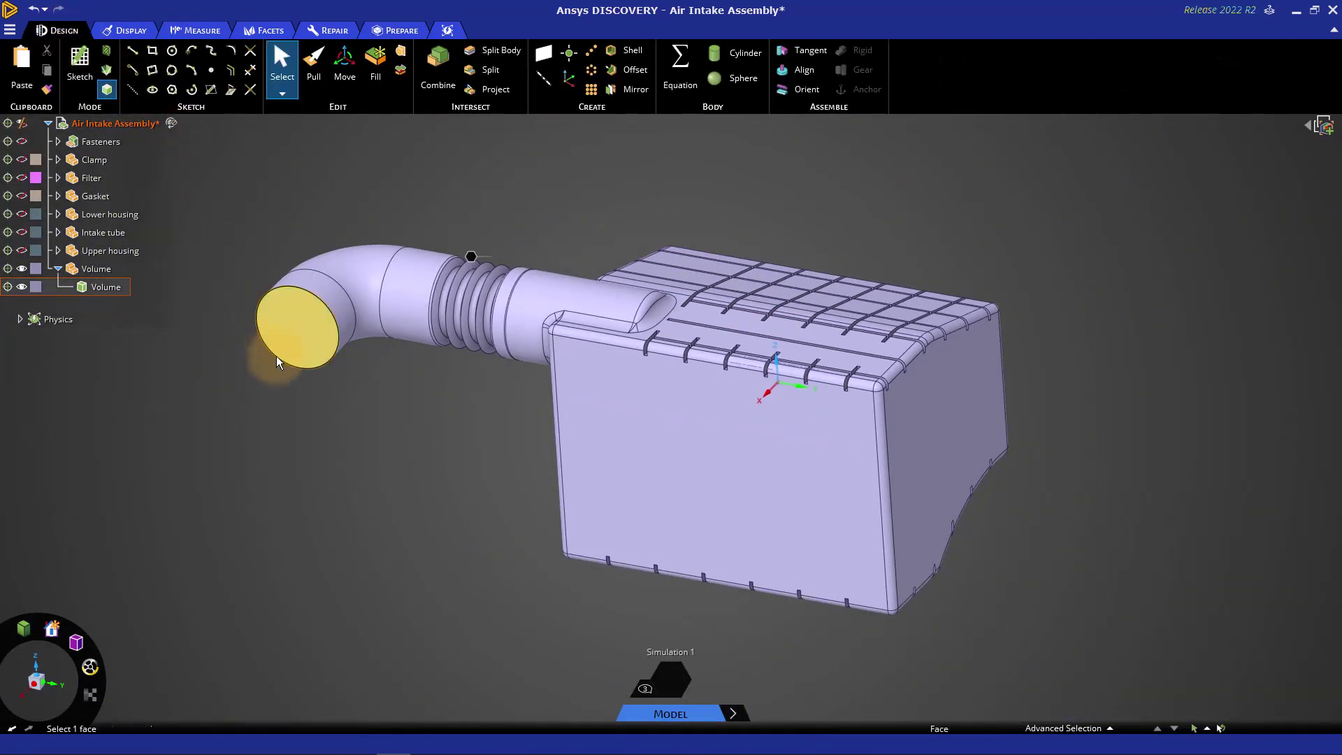
right_click(231, 419)
left_click(297, 531)
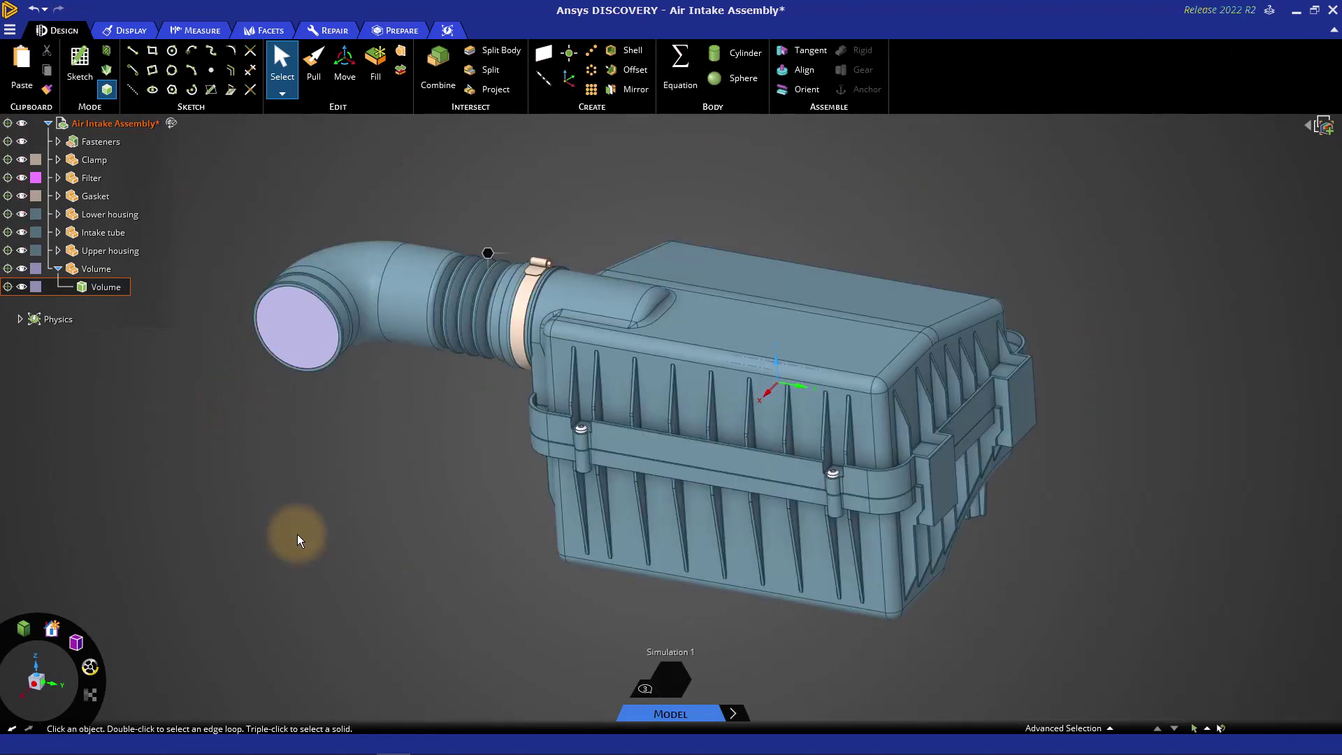
mouse_move(296, 540)
middle_mouse_down()
mouse_move(437, 551)
mouse_move(1196, 519)
mouse_move(1172, 570)
middle_mouse_up()
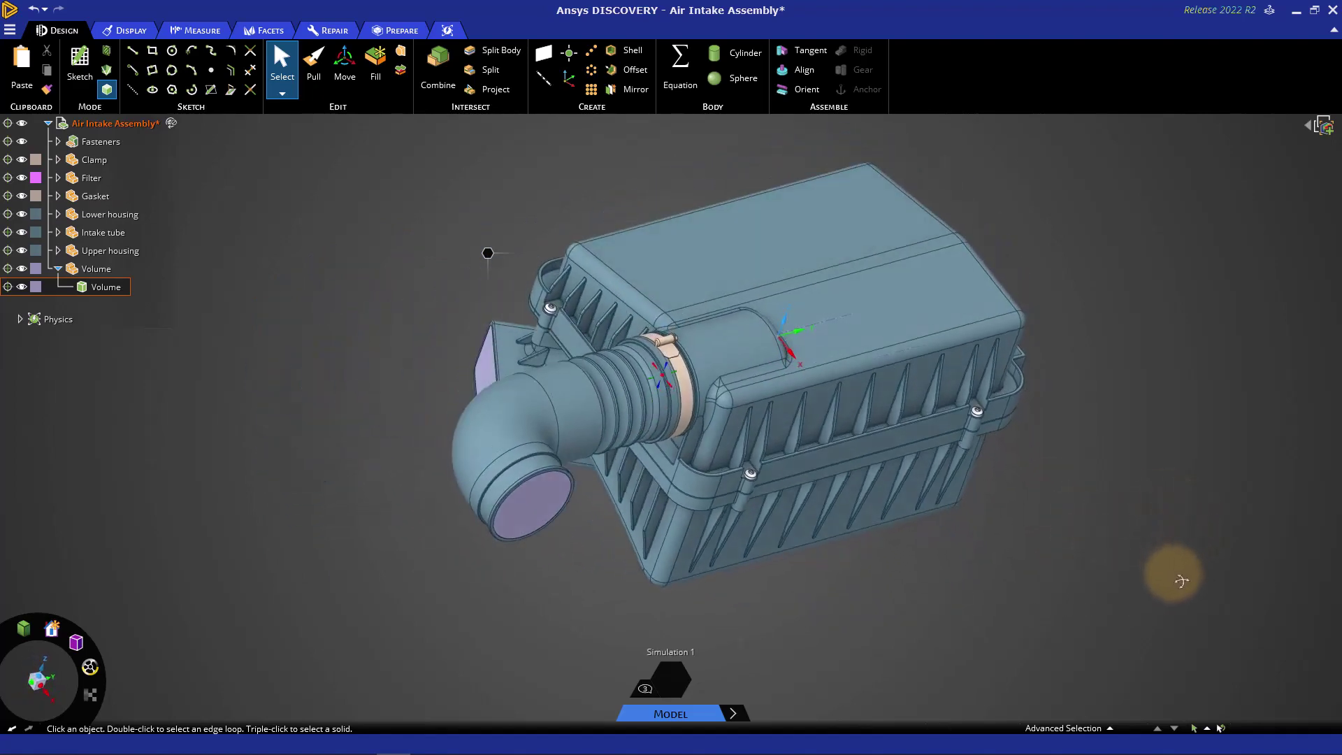